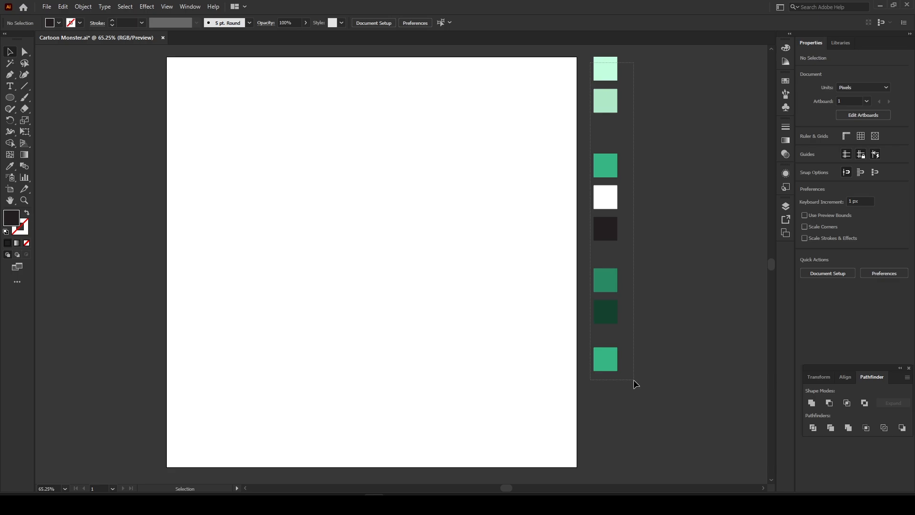
drag(634, 379, 634, 379)
click(398, 268)
drag(399, 267, 404, 270)
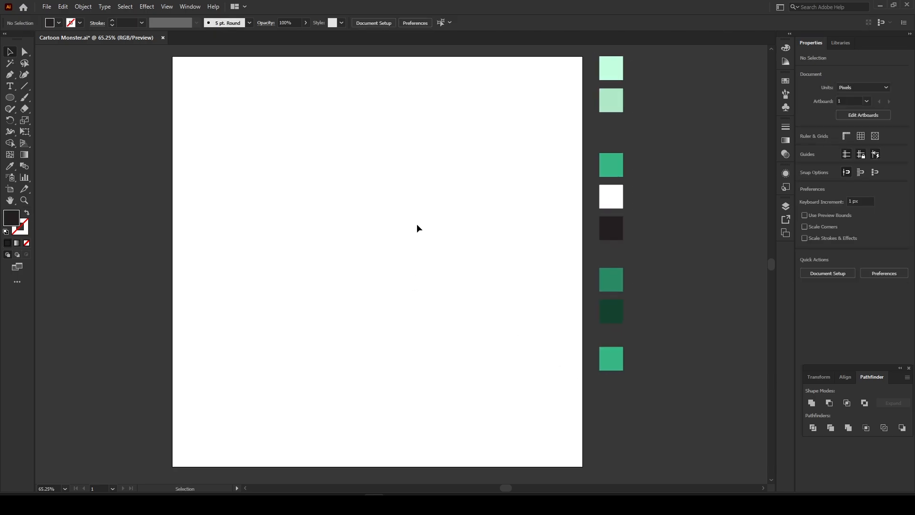
drag(416, 224, 418, 229)
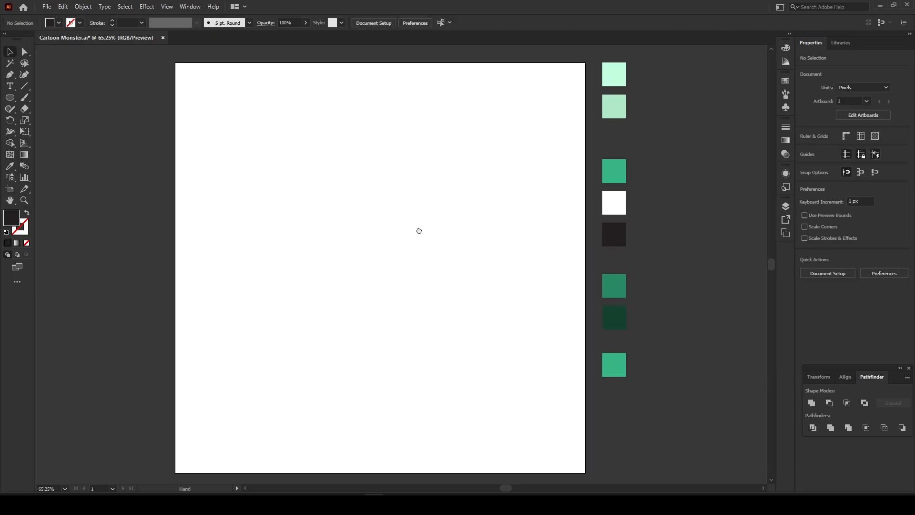
Step: Draw a circle about 360 px wide in the upper middle of the artboard with the Ellipse tool
click(10, 98)
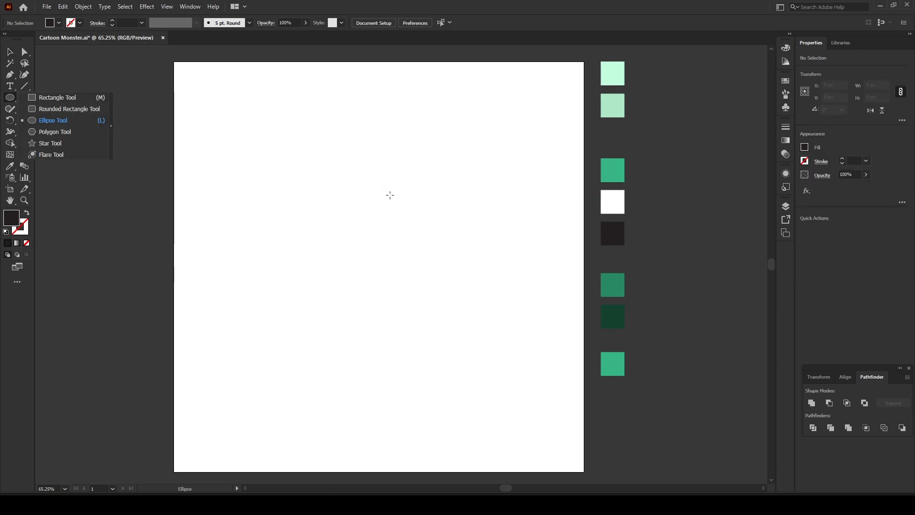
drag(390, 195, 465, 237)
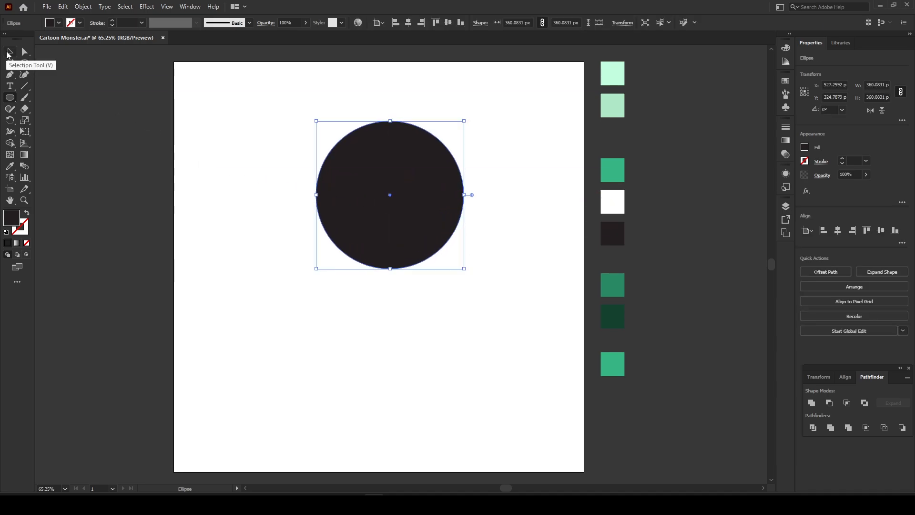
click(8, 52)
drag(419, 107, 371, 177)
key(space)
drag(413, 186, 403, 180)
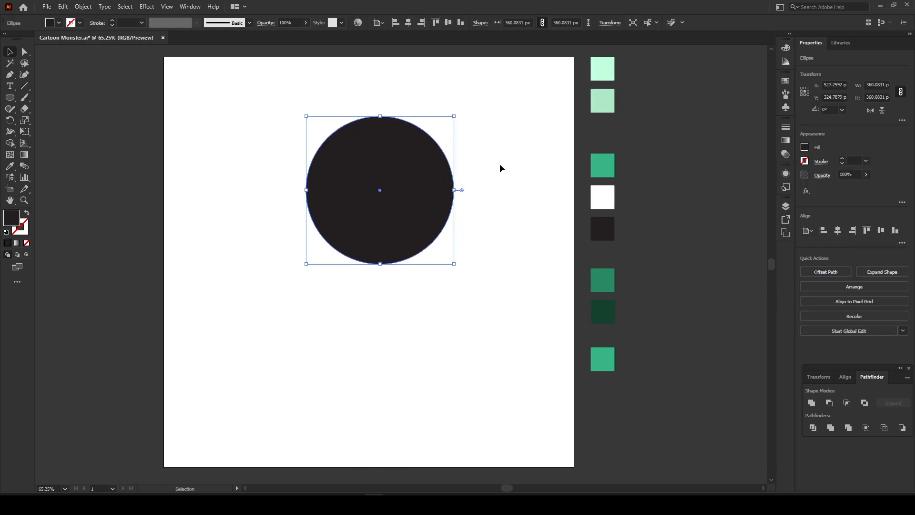
Step: Fill the circle with the medium green sampled from the swatch directly above the white one
key(i)
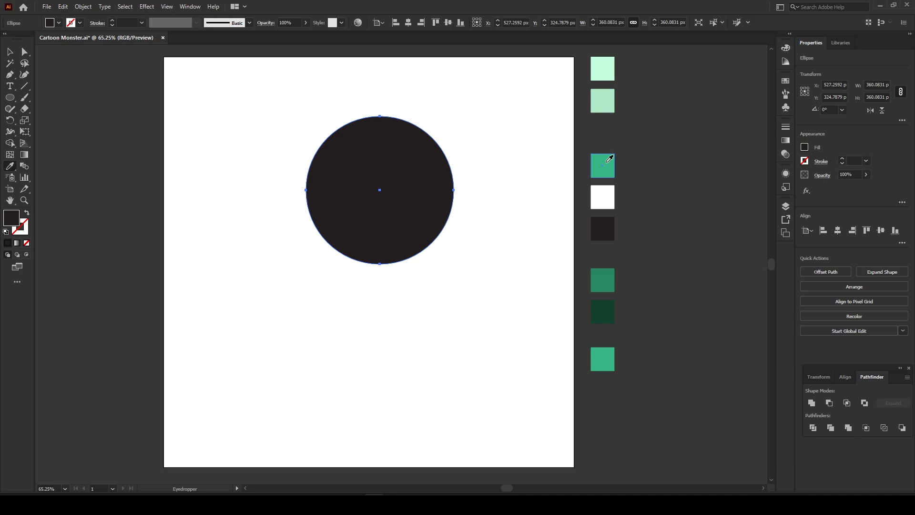
click(609, 159)
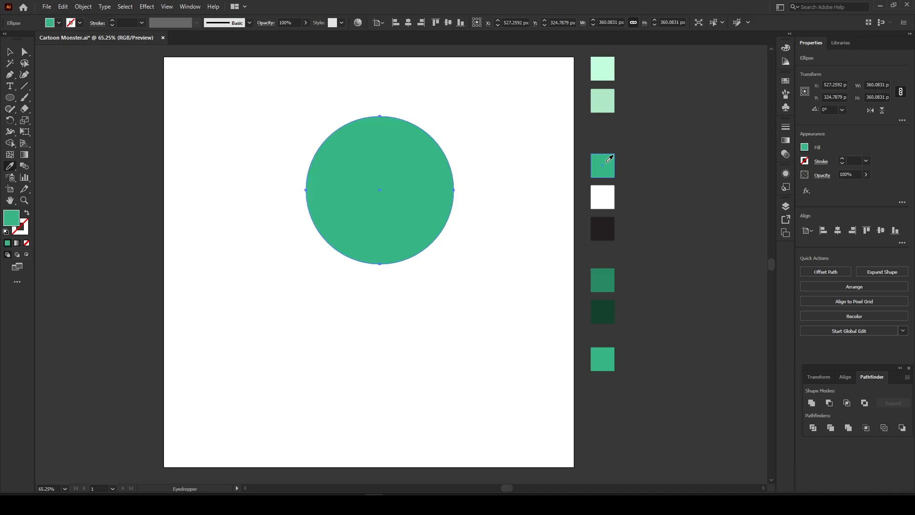
click(9, 51)
click(234, 77)
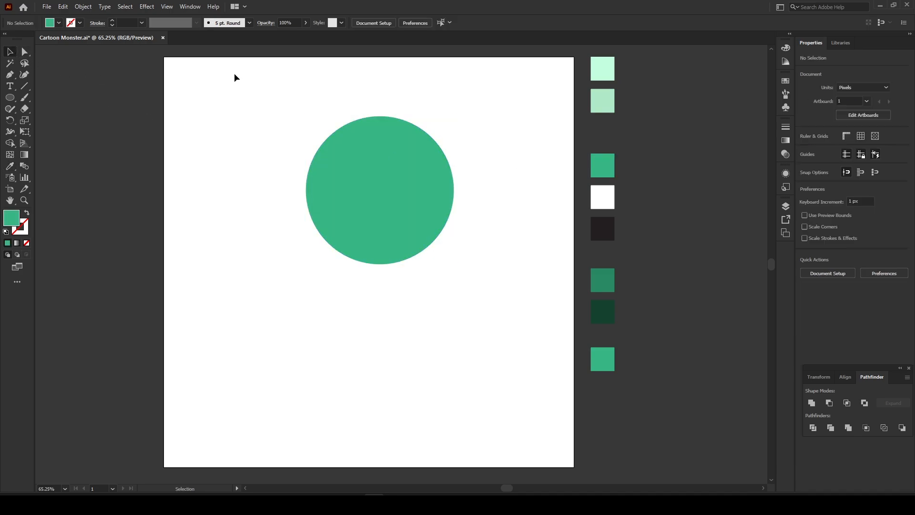
Step: Duplicate the green circle in front and scale the copy around its centre to about 260 px
drag(378, 111, 357, 136)
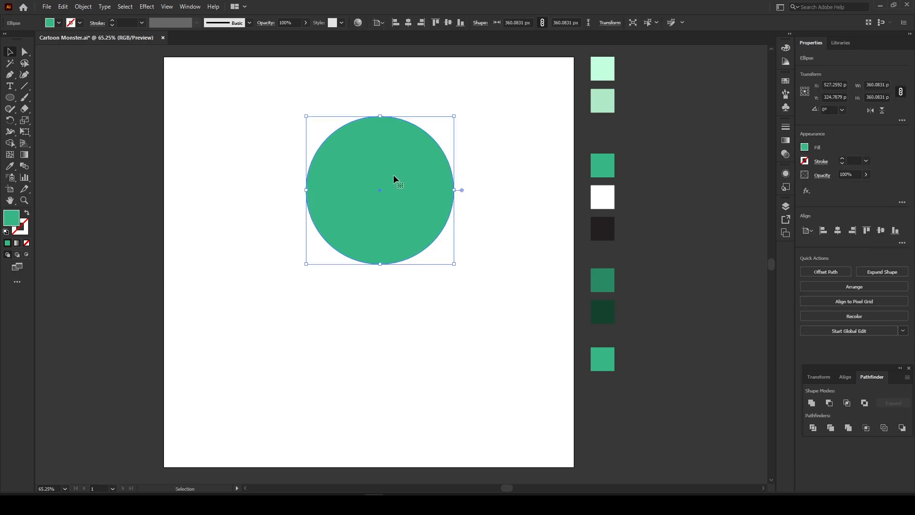
key(ctrl+c)
key(ctrl+f)
drag(455, 190, 433, 190)
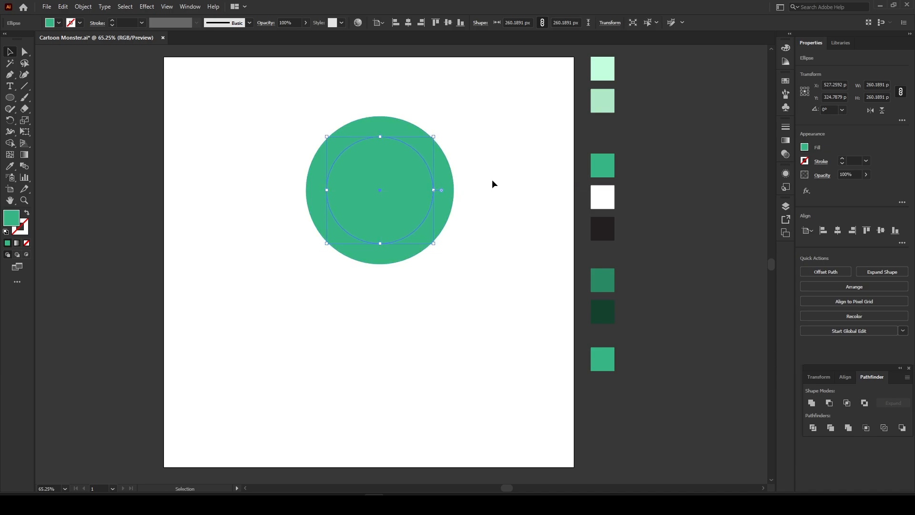
Step: Fill the inner circle with white sampled from the white swatch
click(10, 167)
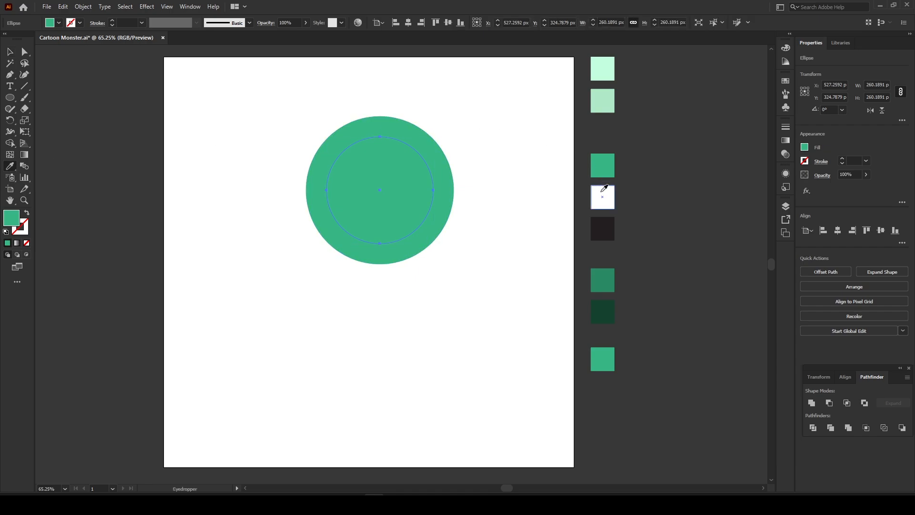
click(603, 190)
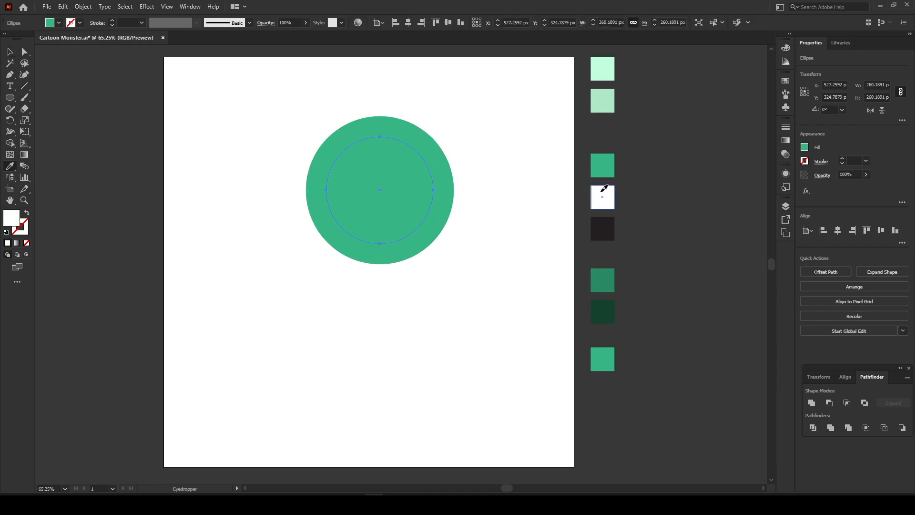
click(8, 53)
click(272, 86)
Step: Duplicate the white circle in front and scale the copy around its centre to about 193 px
key(ctrl+c)
key(ctrl+f)
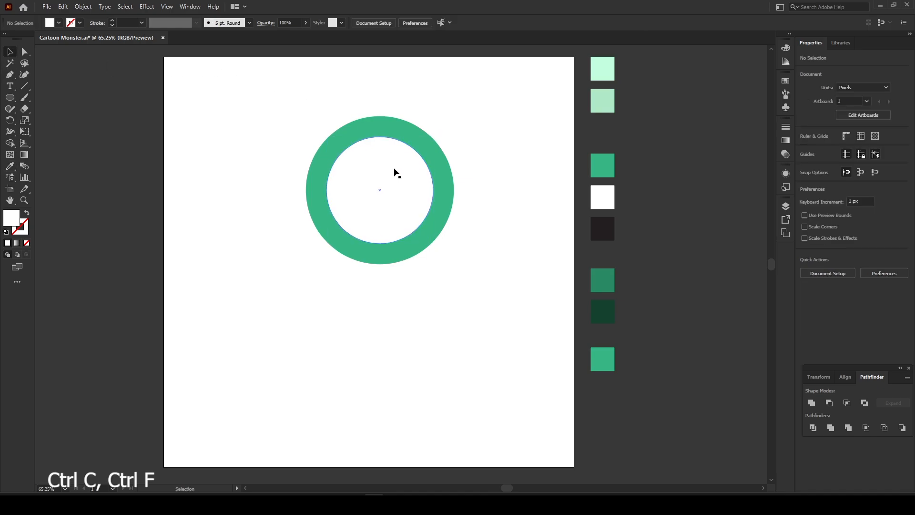
click(394, 170)
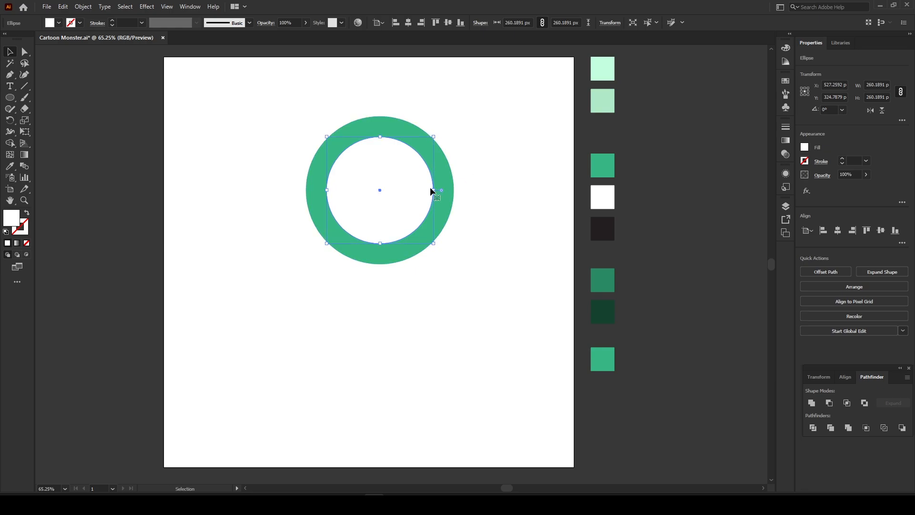
drag(435, 190, 421, 190)
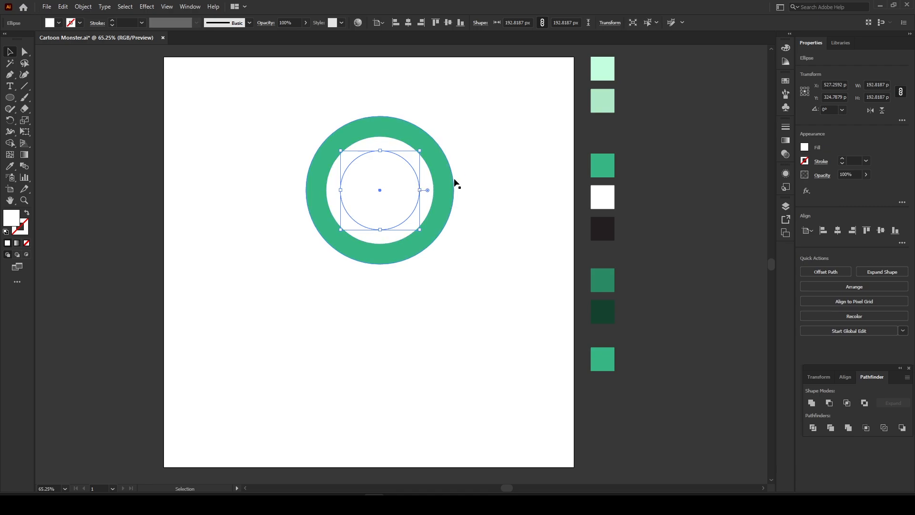
Step: Fill the innermost circle with the near-black swatch colour to form the pupil
click(100, 105)
key(i)
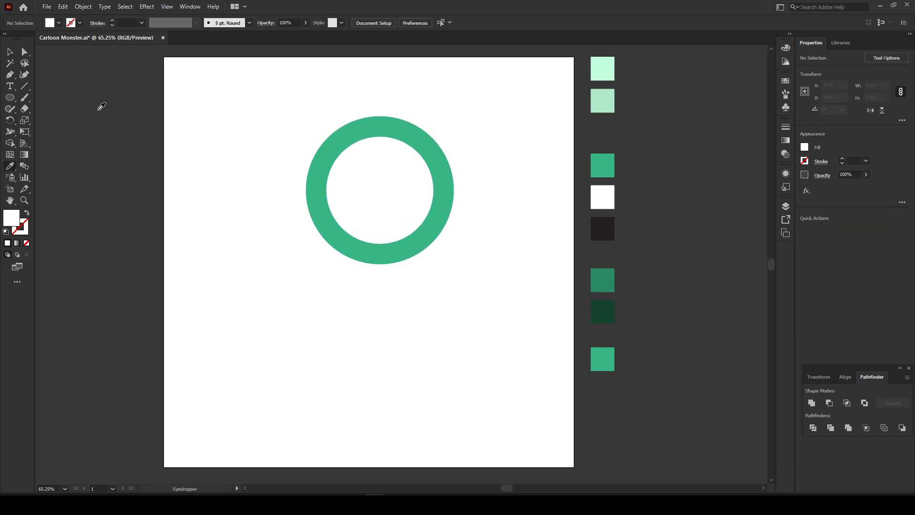
click(9, 51)
click(395, 152)
click(442, 175)
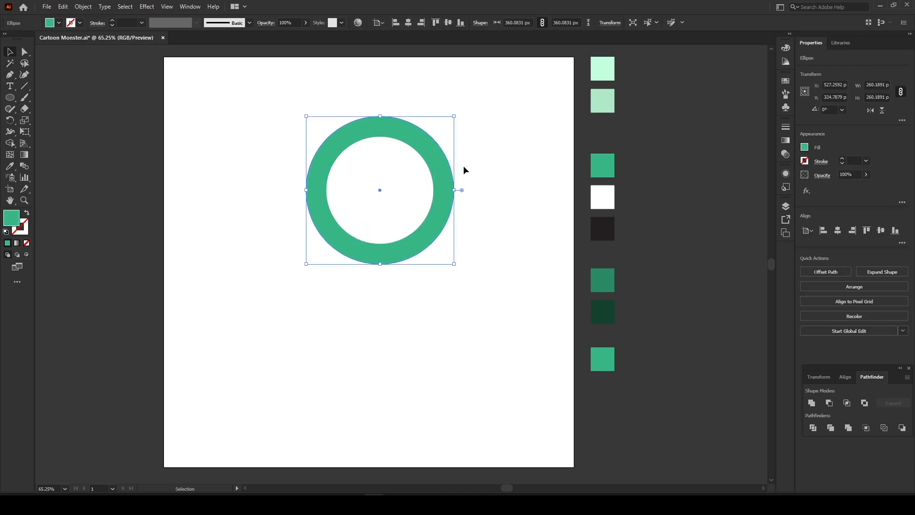
click(400, 178)
key(i)
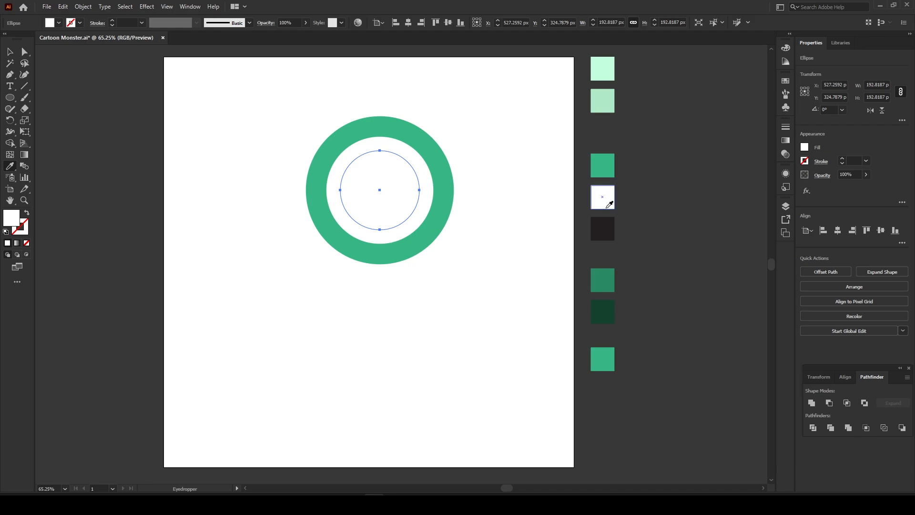
click(609, 229)
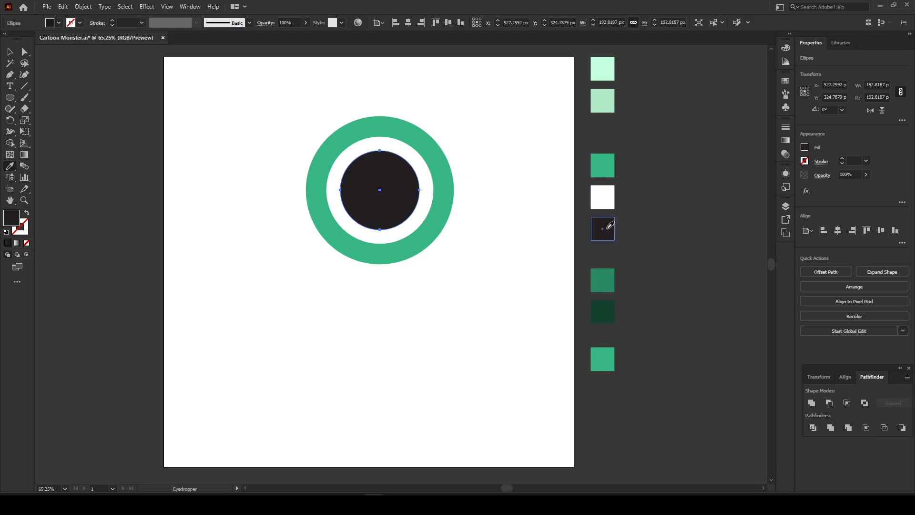
click(11, 51)
click(195, 89)
Step: Create a white highlight about 57 px wide at the pupil's upper left from a scaled-down copy of the pupil
click(408, 196)
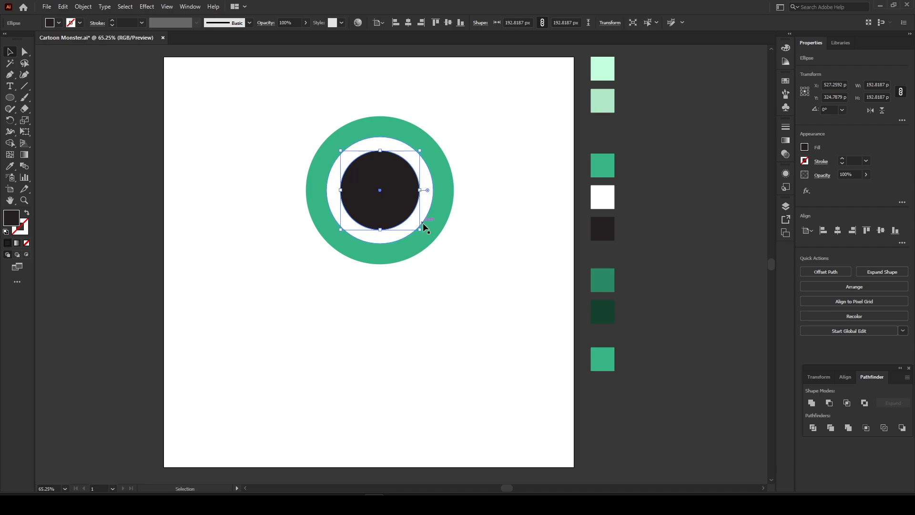
drag(421, 230, 374, 186)
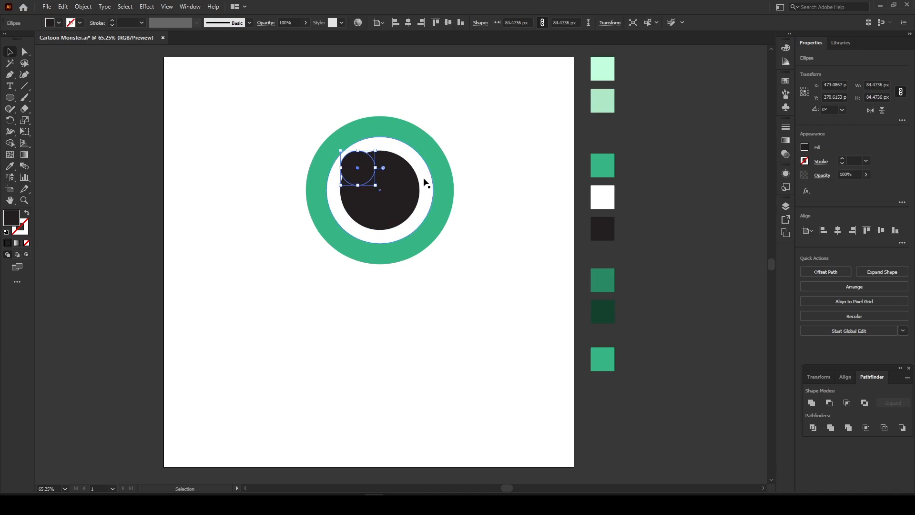
key(i)
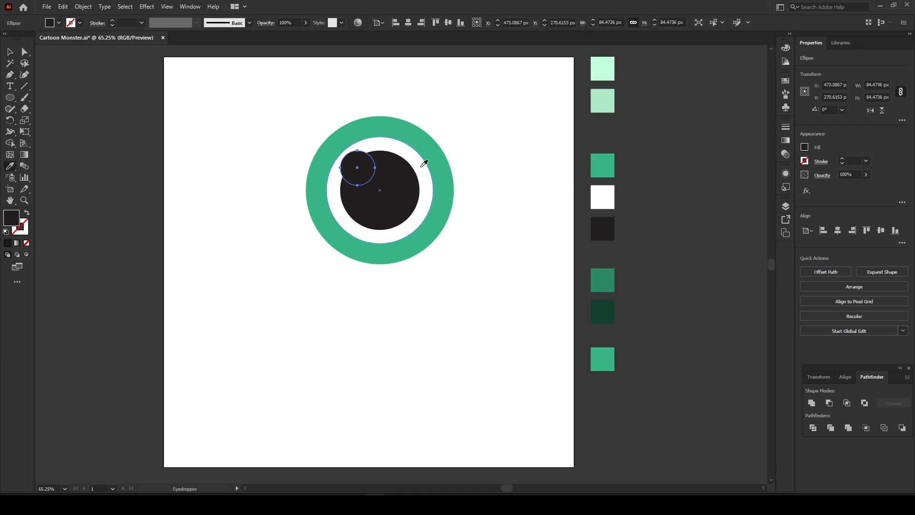
click(424, 163)
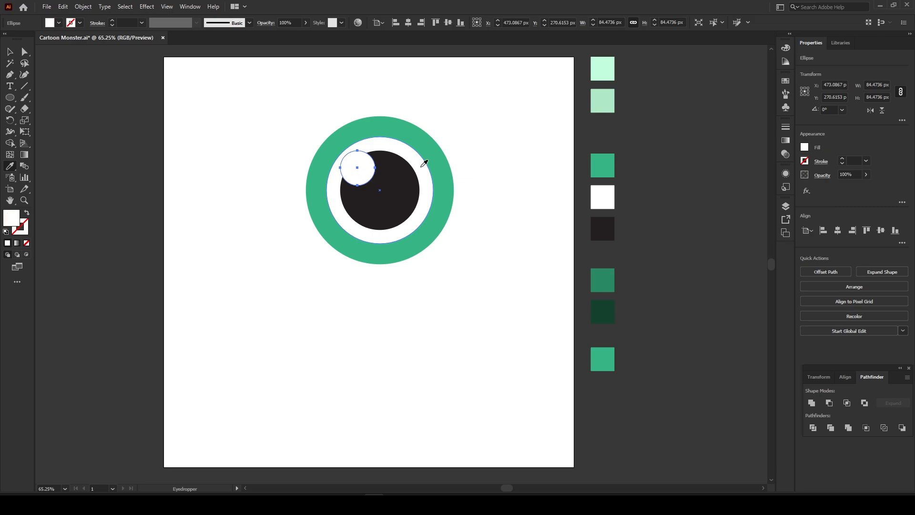
click(10, 51)
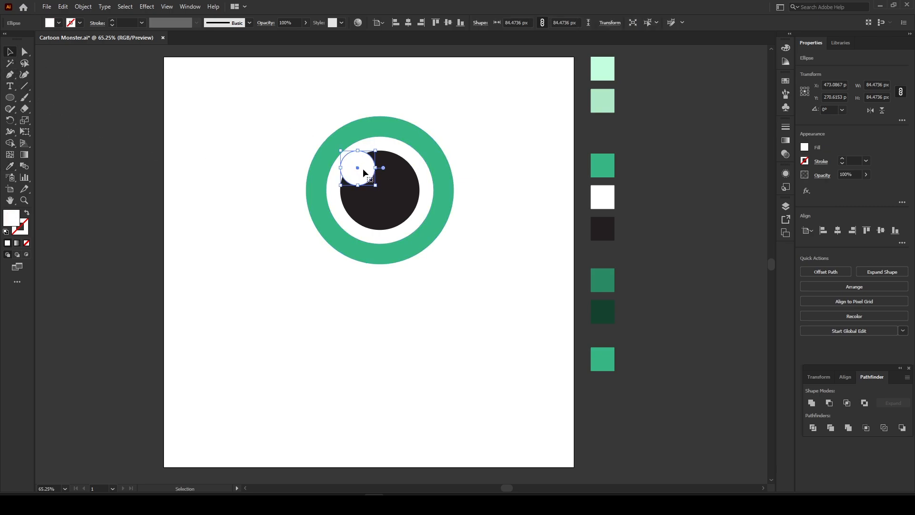
mouse_move(362, 166)
mouse_down()
mouse_move(376, 189)
mouse_move(360, 178)
mouse_up()
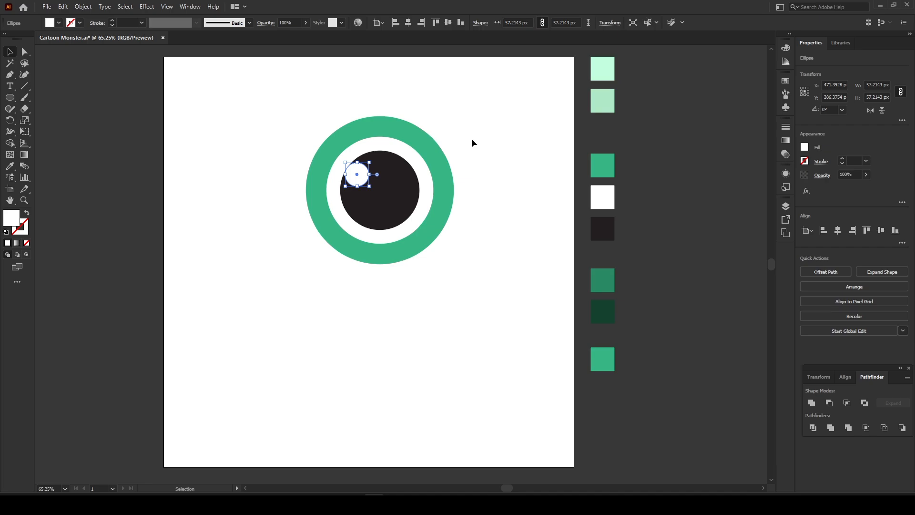
click(472, 143)
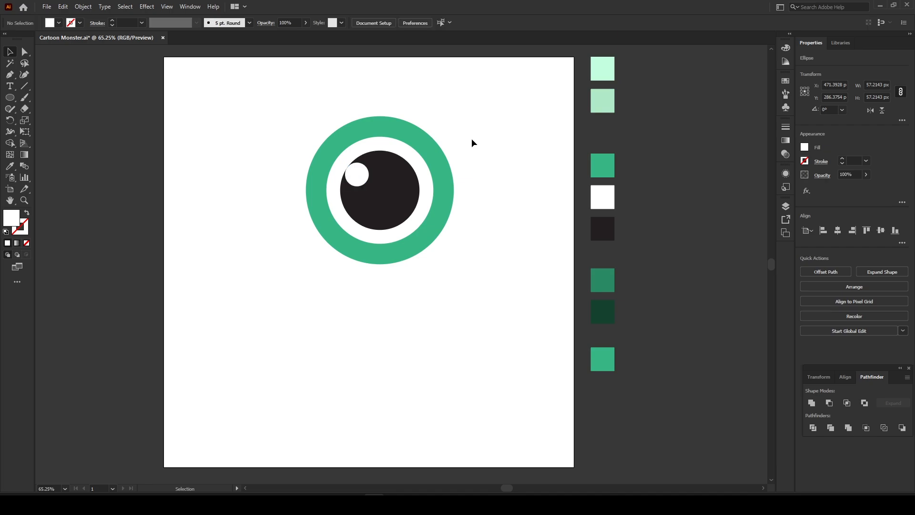
Step: Copy the white highlight to the pupil's lower-right edge and scale the copy to about 29 px
click(359, 179)
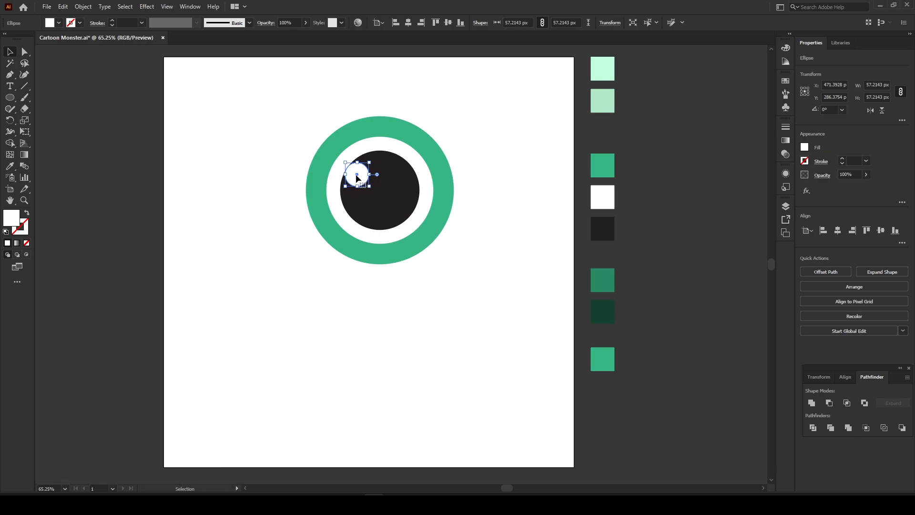
drag(358, 173, 405, 211)
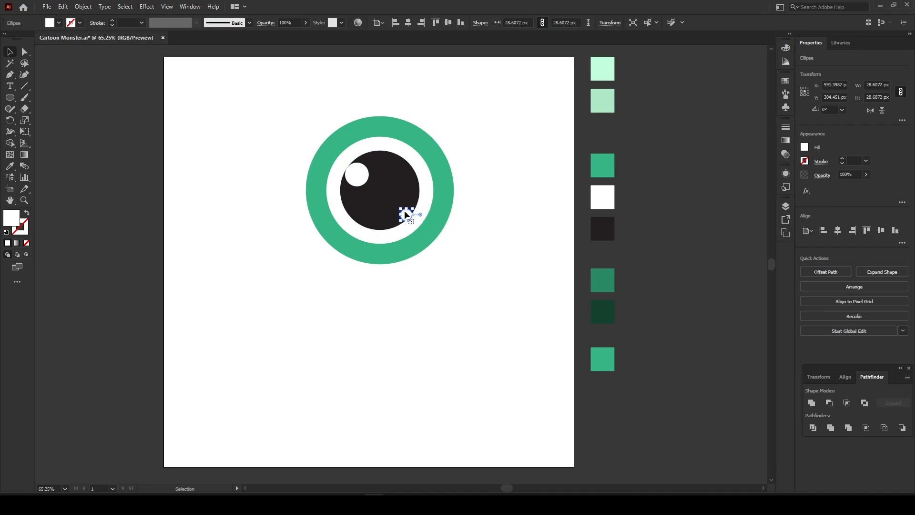
Step: Move the larger highlight slightly up and left so it overlaps the pupil's upper-left edge
key(z)
drag(361, 159, 429, 201)
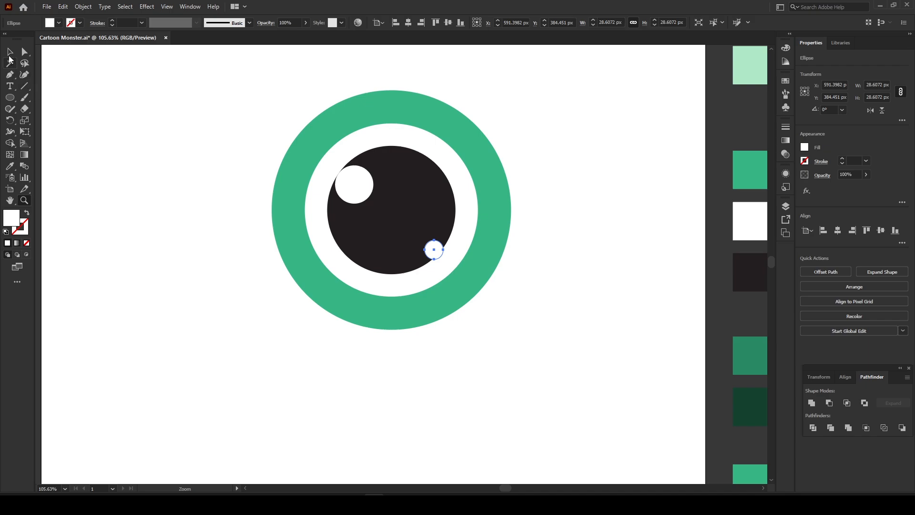
click(10, 52)
click(350, 168)
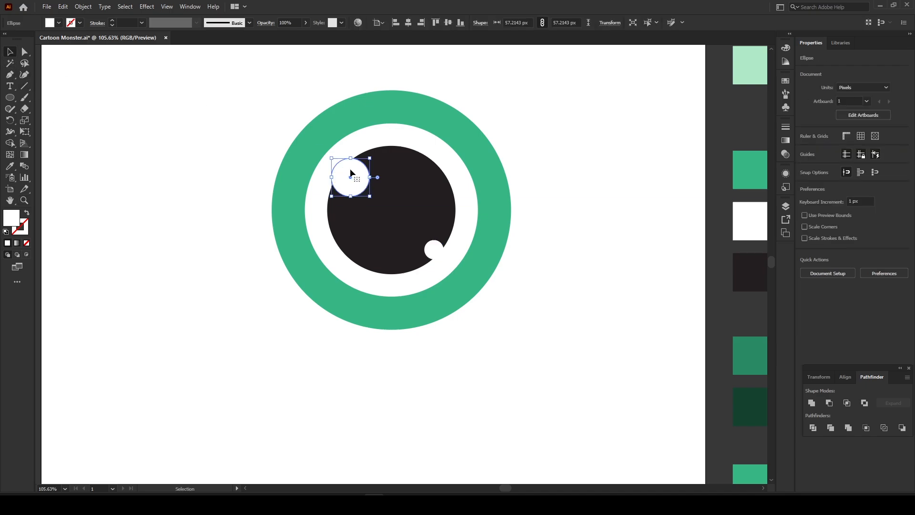
key(z)
drag(375, 203, 352, 212)
key(space)
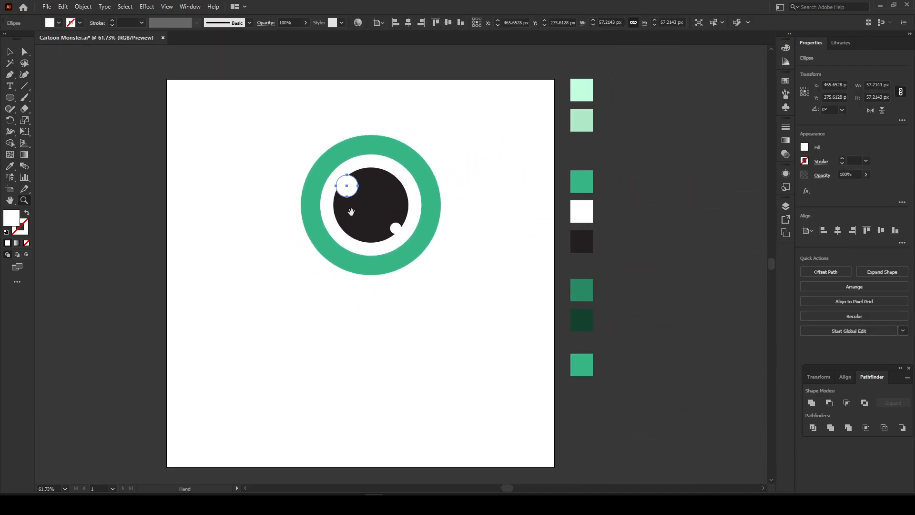
key(v)
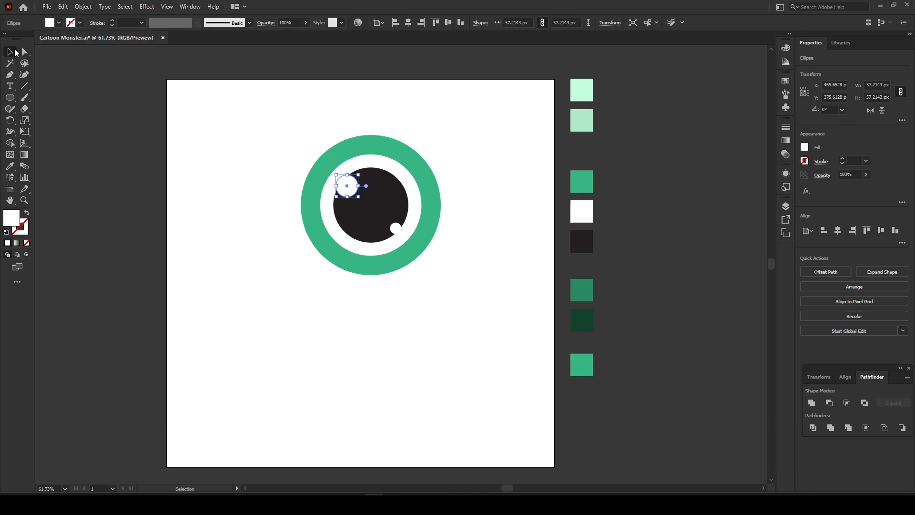
click(258, 127)
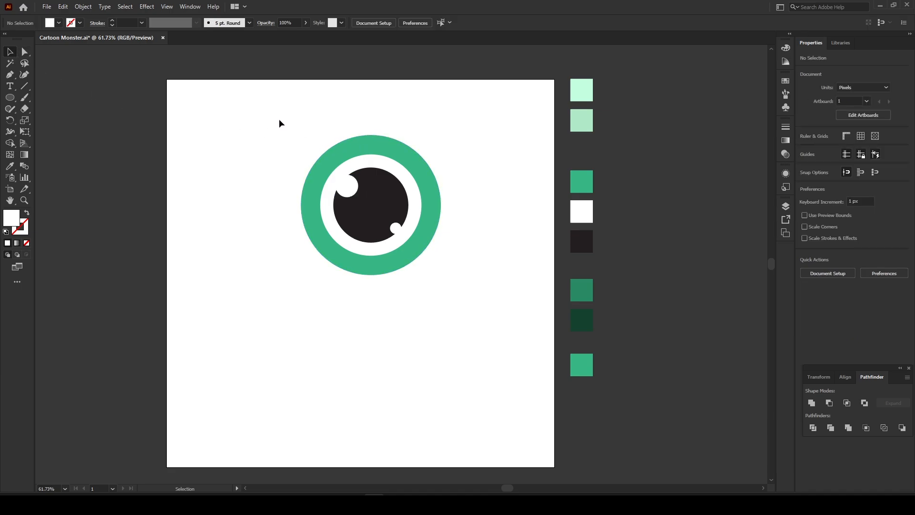
key(space)
drag(301, 216, 299, 193)
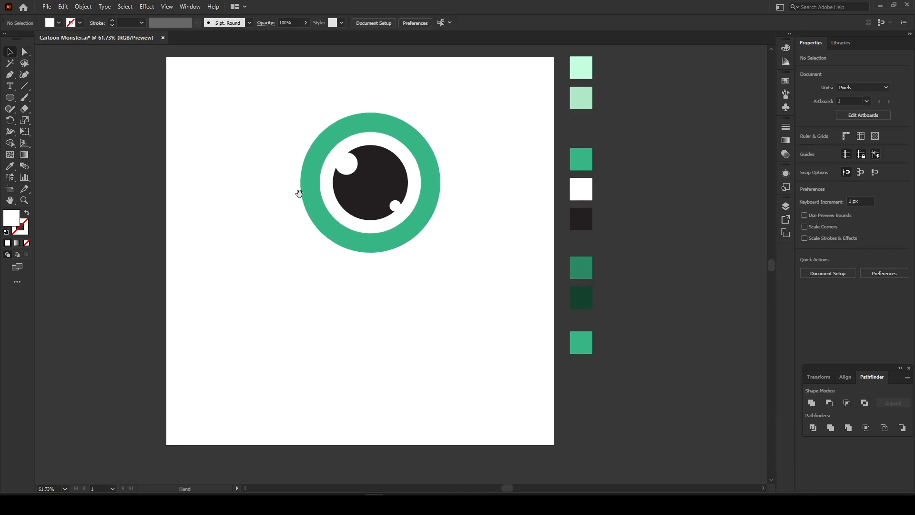
drag(294, 123, 295, 156)
drag(277, 132, 318, 179)
click(152, 112)
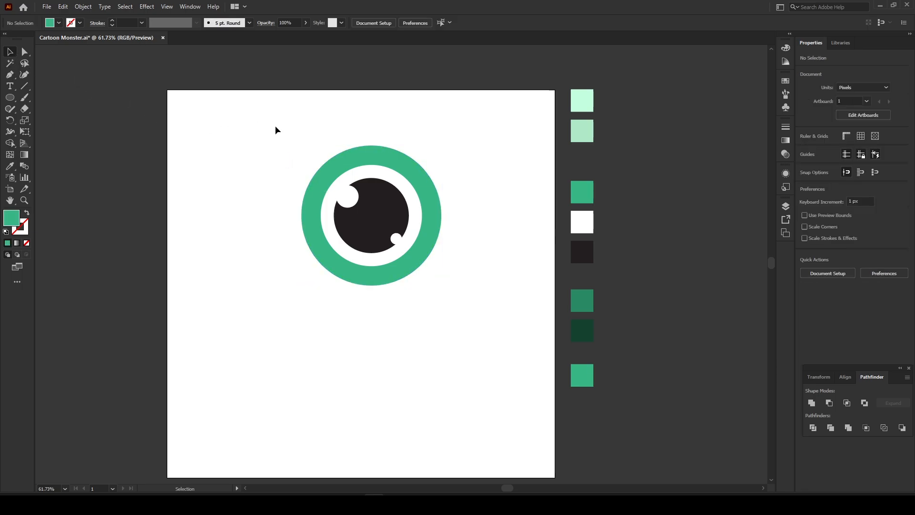
Step: Scale the whole eye around its centre to about 260 px wide and move it slightly up on the artboard
drag(274, 124, 467, 317)
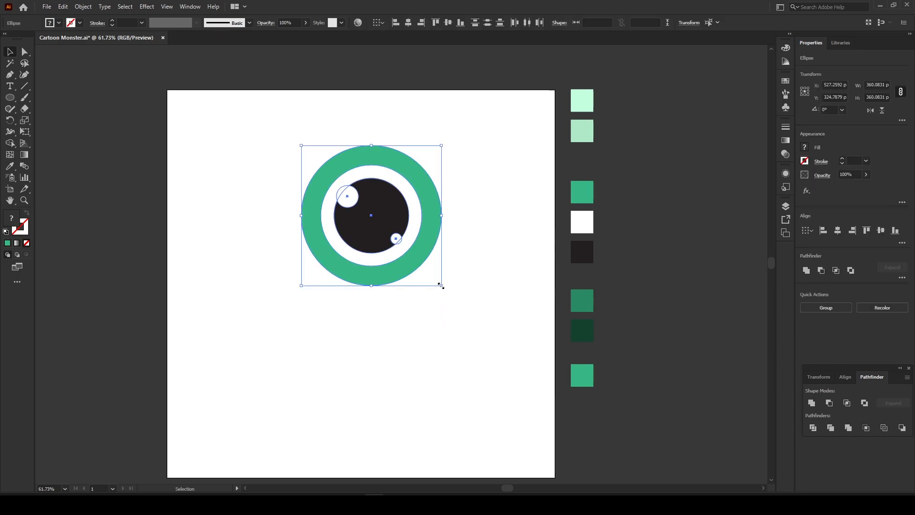
drag(442, 286, 421, 275)
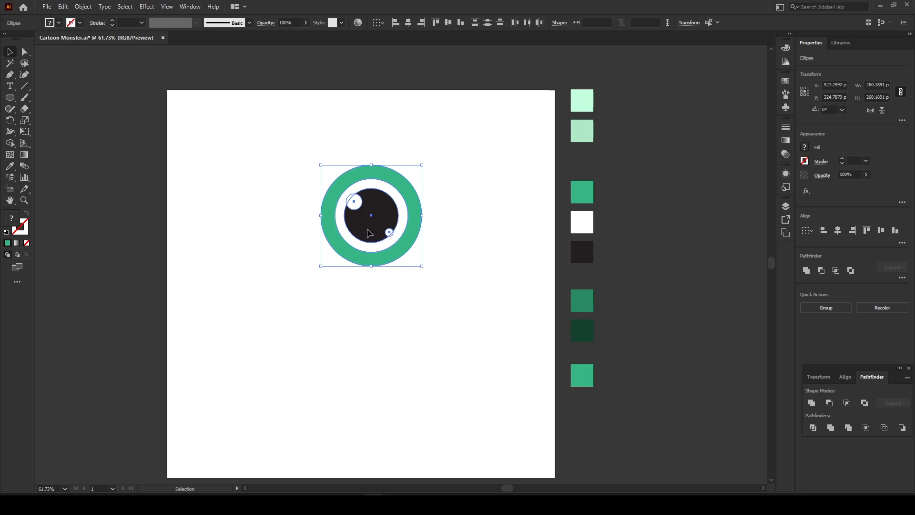
drag(368, 234, 369, 212)
click(427, 260)
Step: Draw a green ellipse about 249 by 357 px for the body and centre it under the eye, overlapping the eye's lower part
key(space)
drag(411, 260, 406, 253)
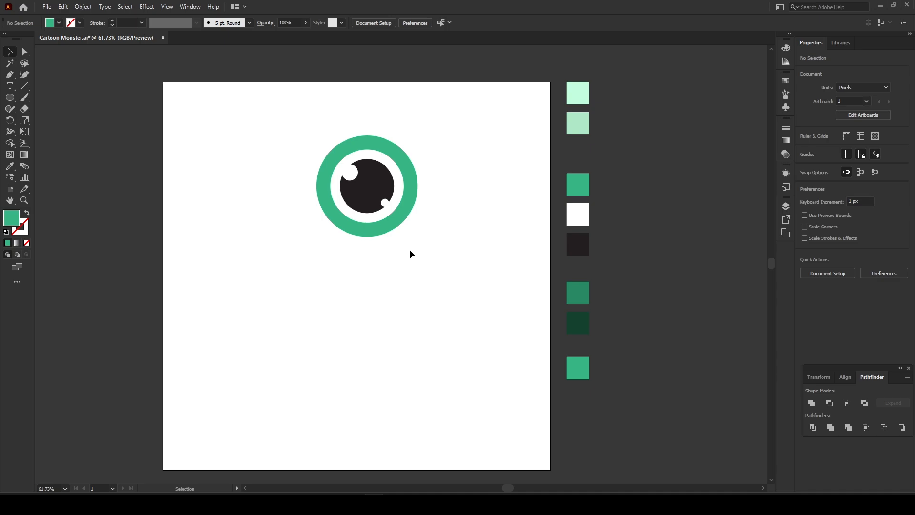
key(space)
drag(399, 254, 399, 249)
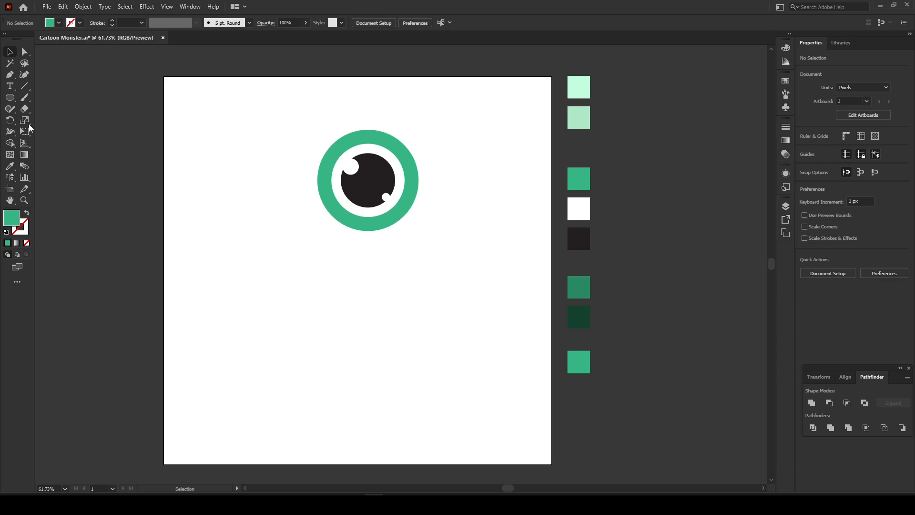
click(11, 101)
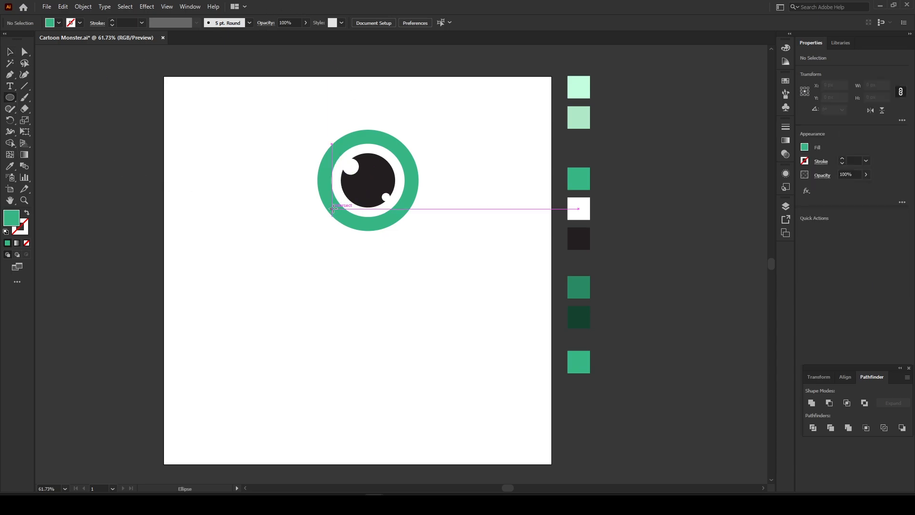
drag(324, 196, 419, 332)
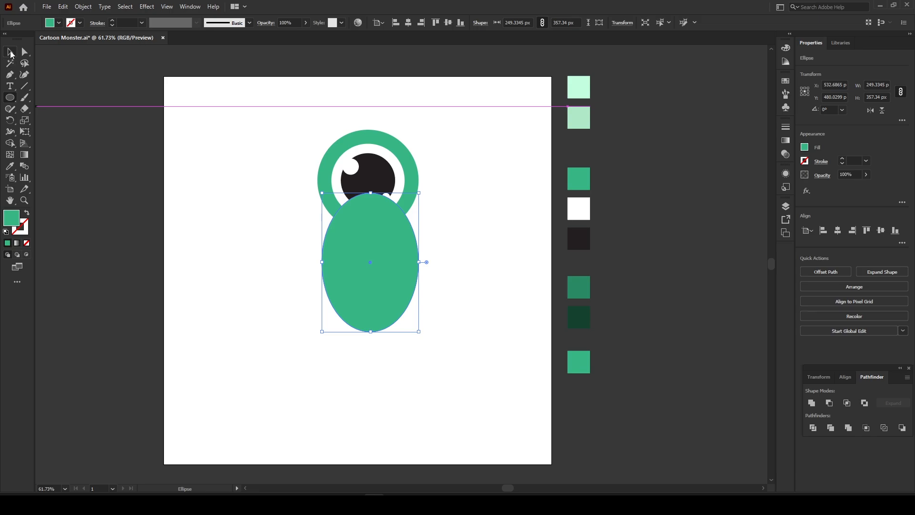
click(10, 54)
drag(371, 240, 367, 252)
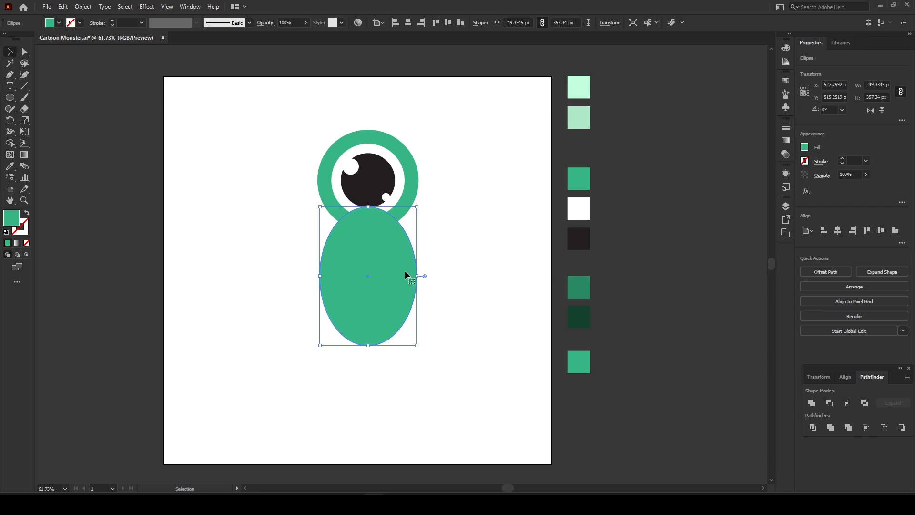
drag(443, 237, 430, 248)
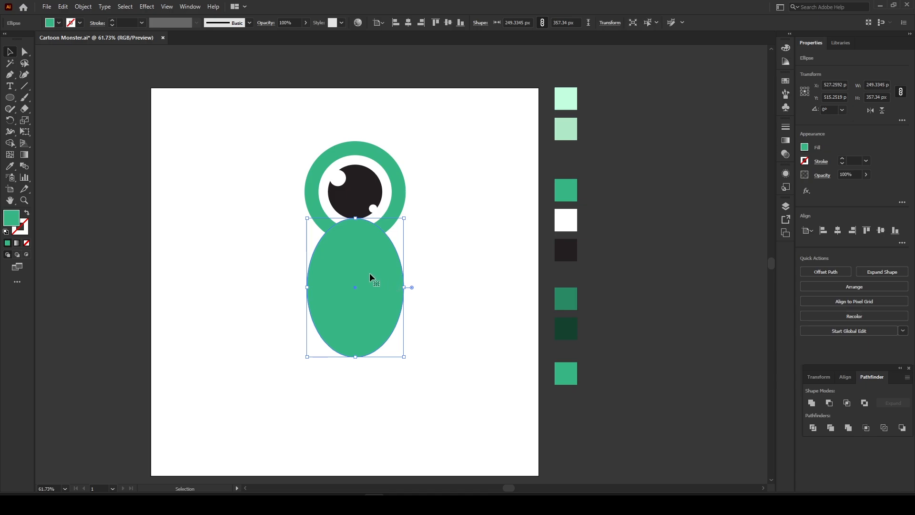
drag(368, 272, 364, 269)
key(ctrl+z)
key(space)
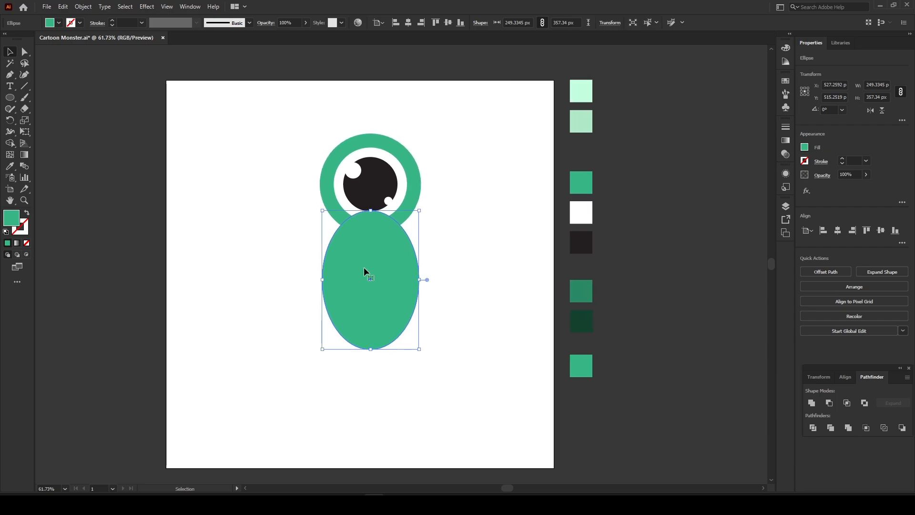
drag(365, 269, 358, 273)
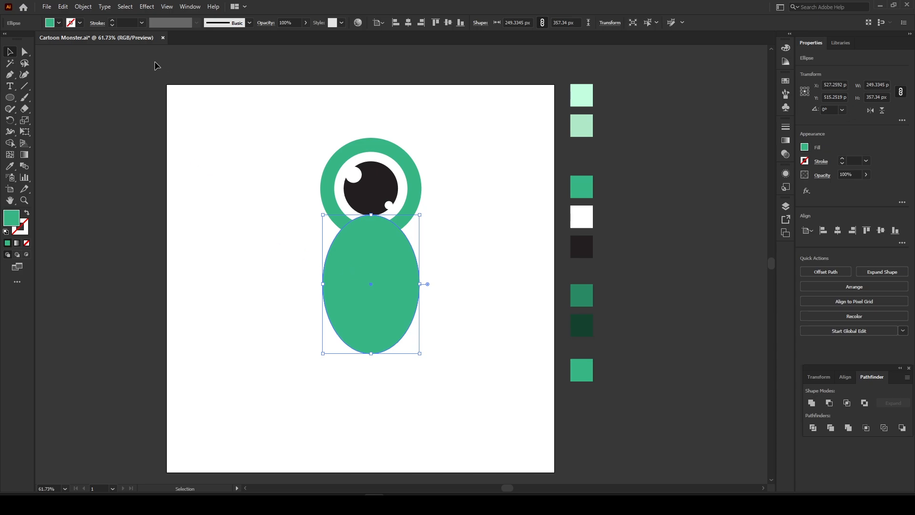
Step: Apply a horizontal Arc Upper warp with a -55% bend to the body ellipse
click(146, 7)
mouse_move(194, 134)
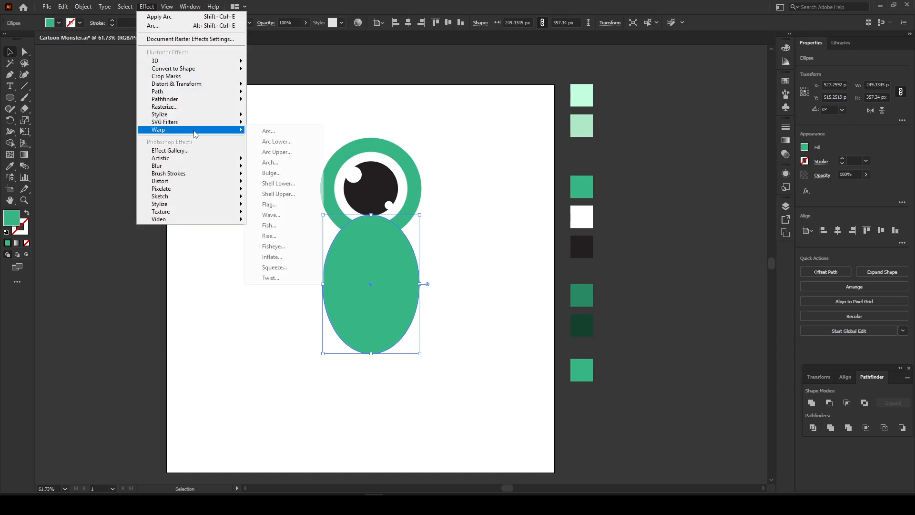
click(268, 131)
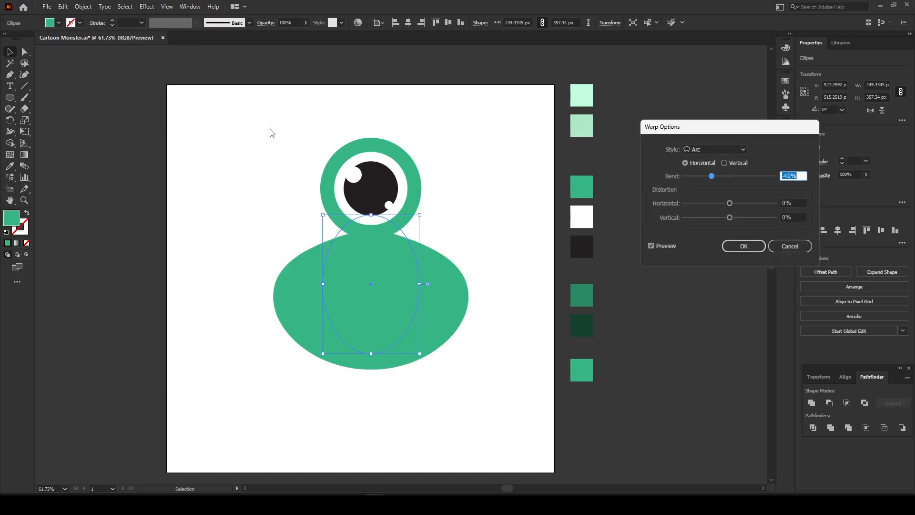
click(688, 152)
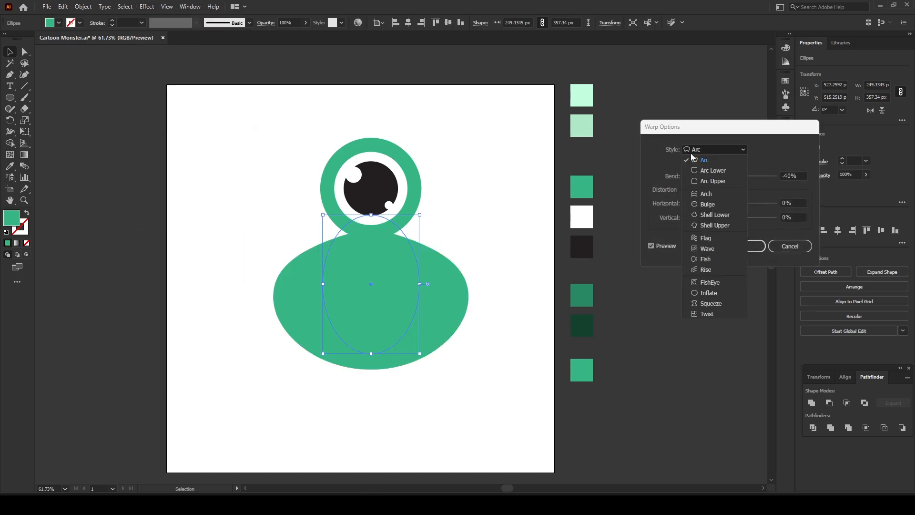
click(715, 181)
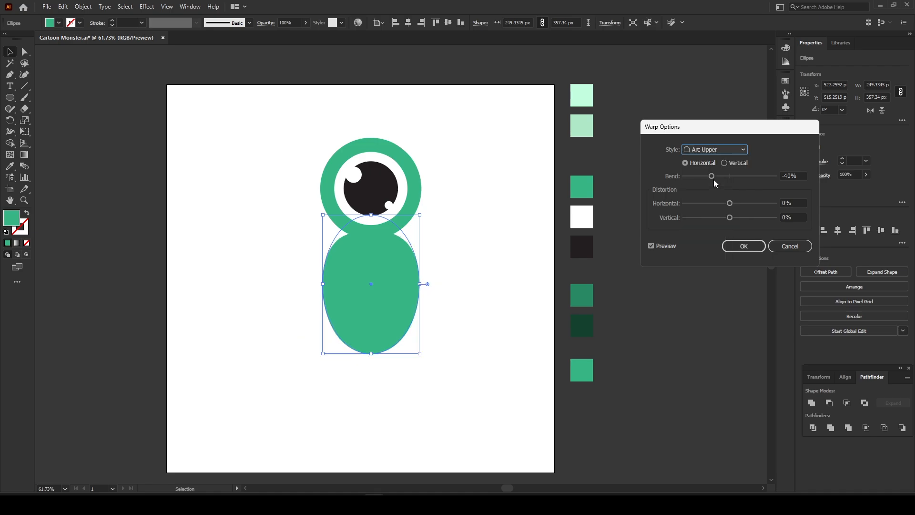
mouse_move(712, 177)
mouse_down()
mouse_move(721, 177)
mouse_move(706, 176)
mouse_up()
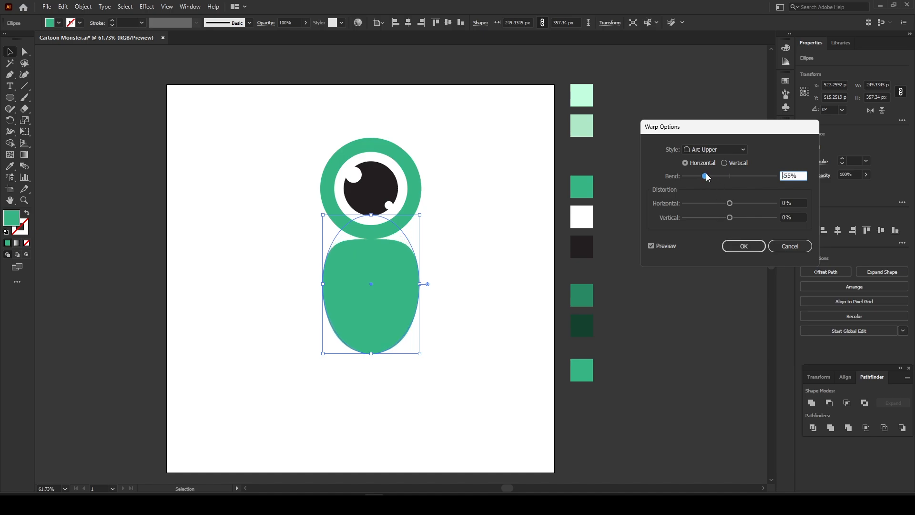
click(743, 246)
click(485, 284)
Step: Move the body up so it overlaps the eye's lower edge and fill it with the medium-dark green swatch colour
drag(381, 310, 378, 292)
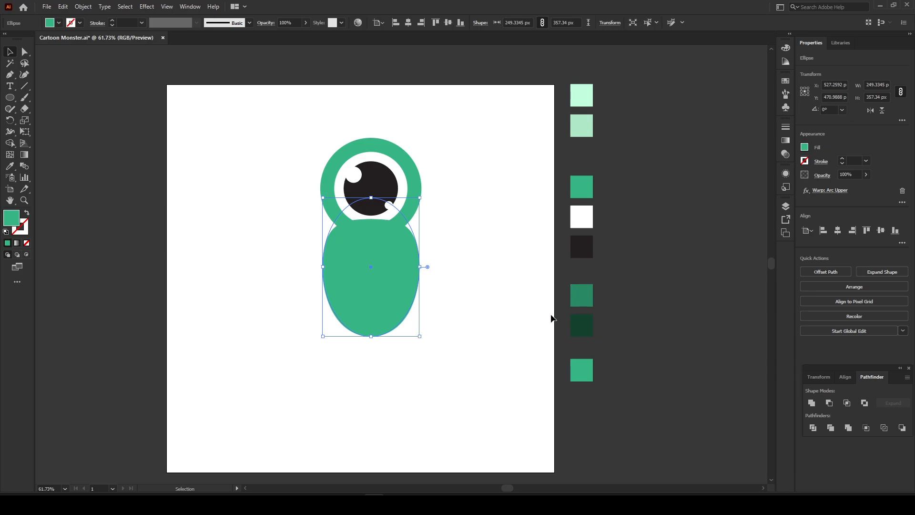
key(i)
click(583, 295)
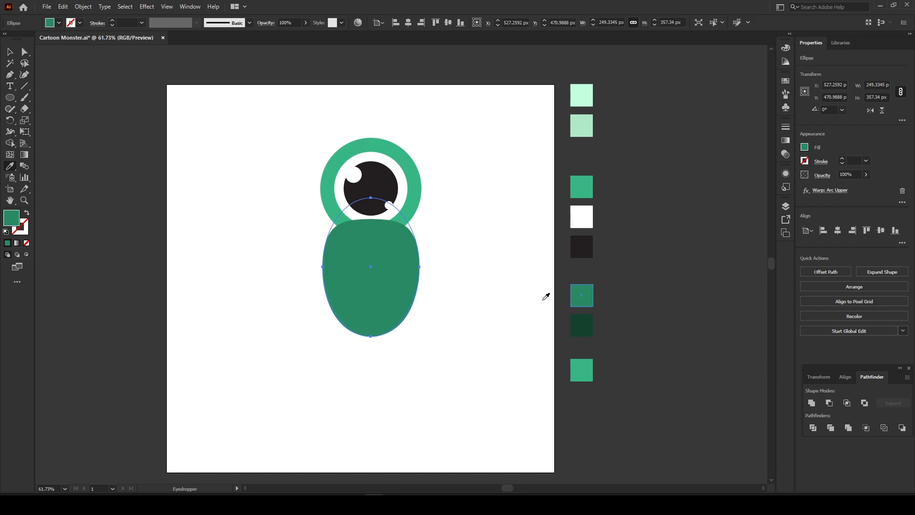
click(9, 52)
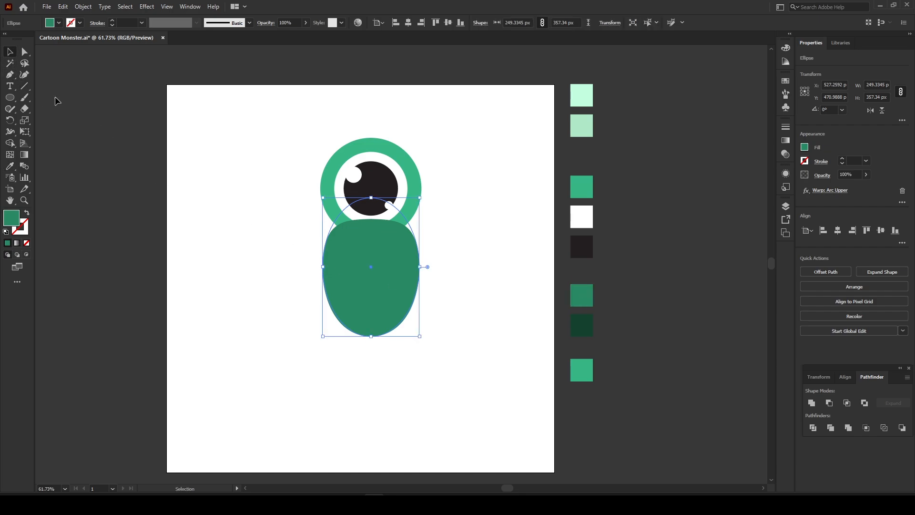
Step: Send the body to the back so it sits behind the eye
key(ctrl+shift+bracketleft)
drag(478, 256, 304, 348)
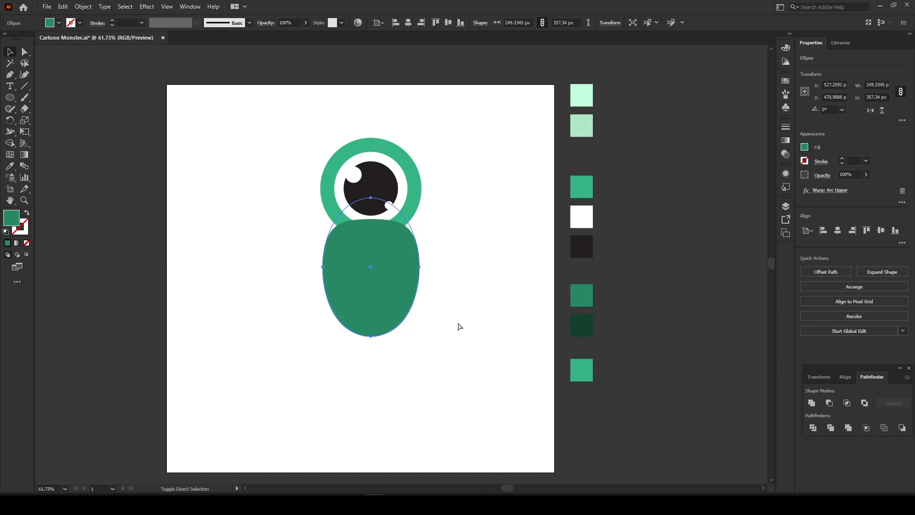
key(ctrl+shift+bracketleft)
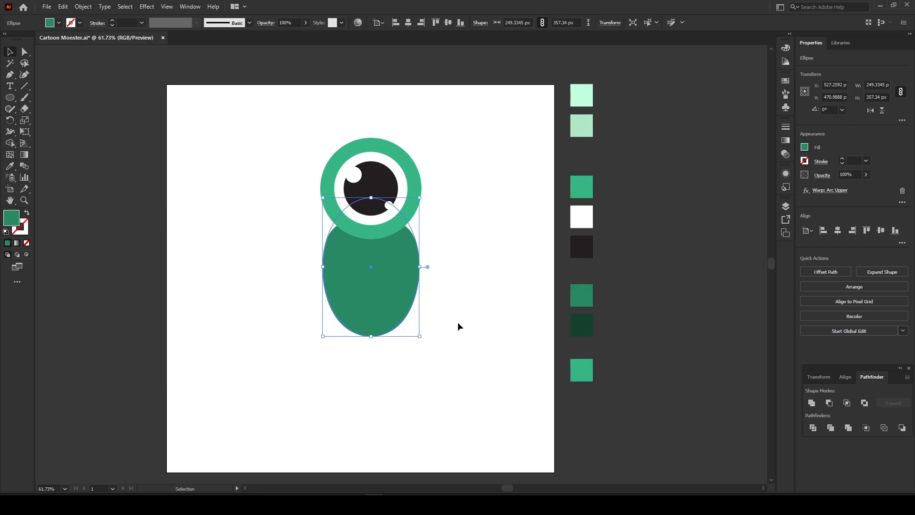
click(458, 323)
Step: Draw a bent leg path with the Pen tool from the body's lower-left area, ending in a horizontal foot segment about 38 px long
key(z)
drag(376, 234, 413, 243)
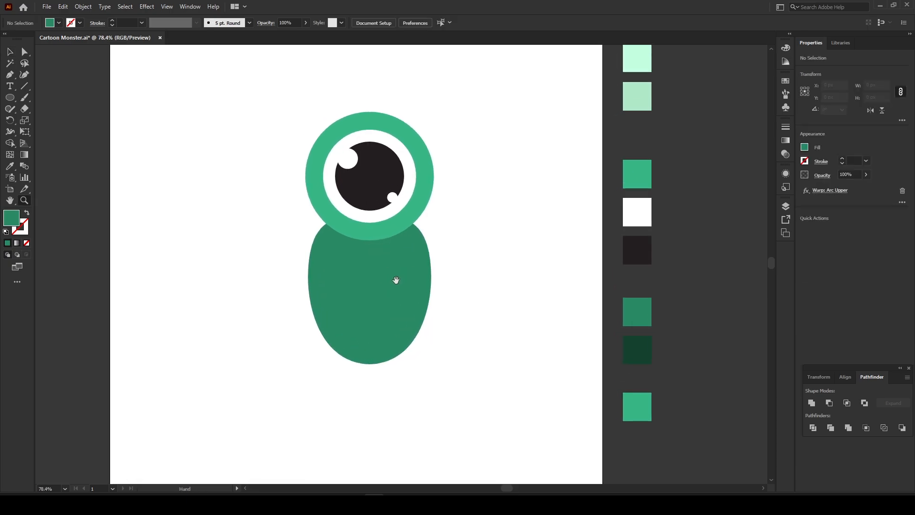
drag(396, 280, 401, 262)
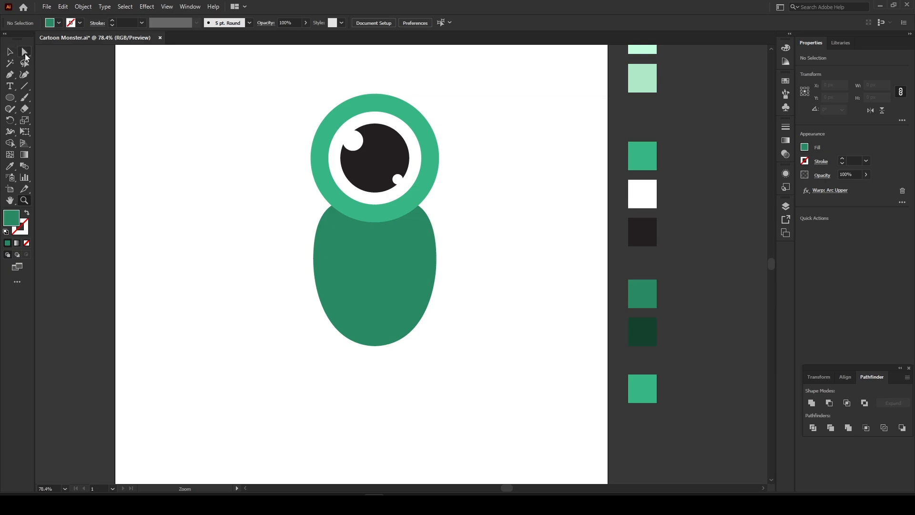
click(10, 51)
click(365, 245)
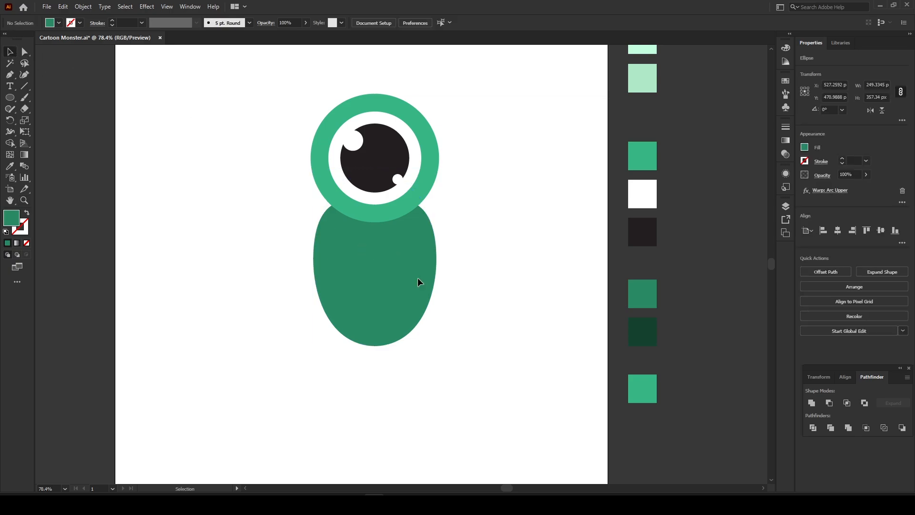
drag(388, 283, 397, 247)
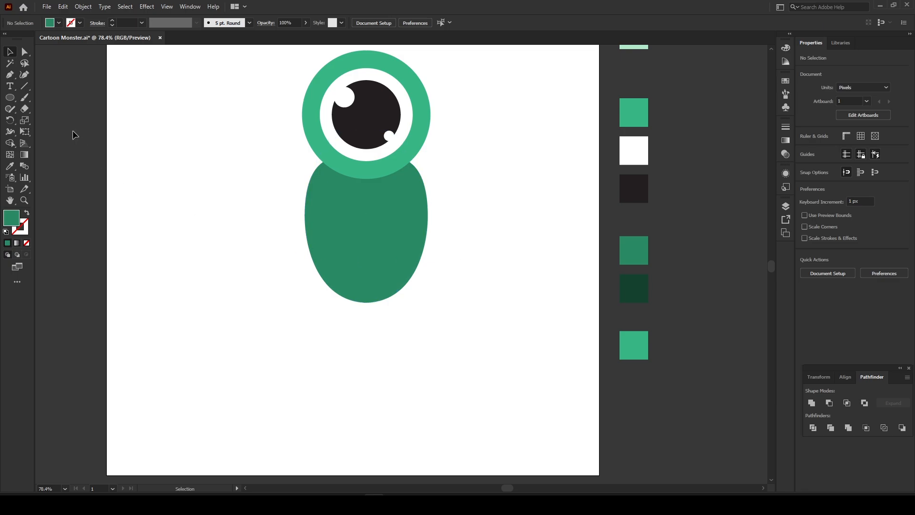
click(10, 74)
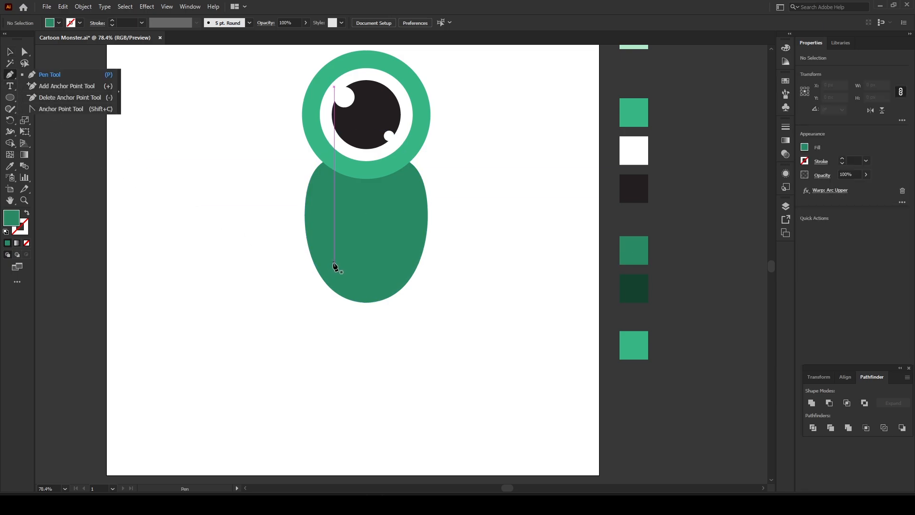
click(334, 263)
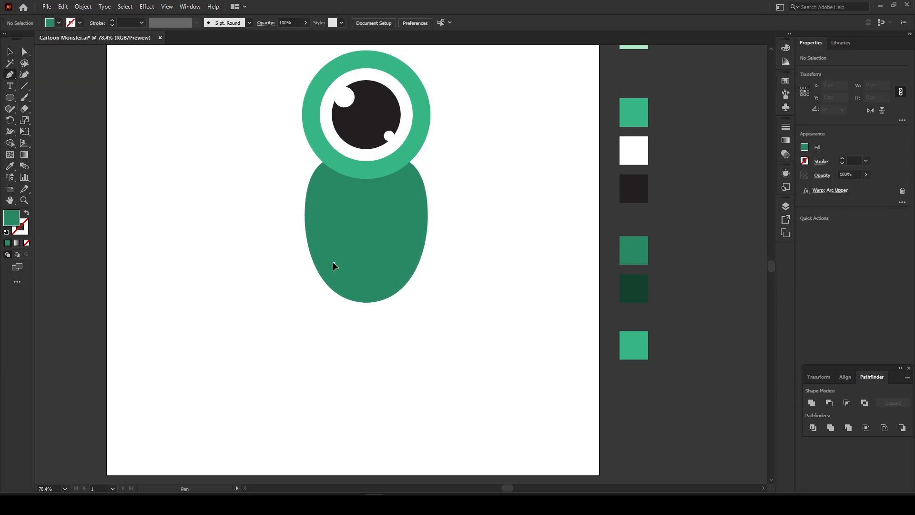
click(310, 288)
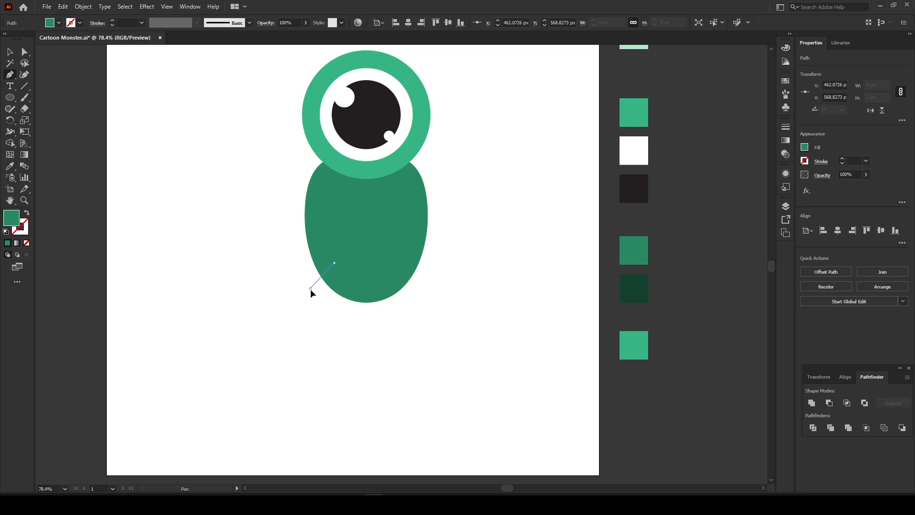
click(329, 371)
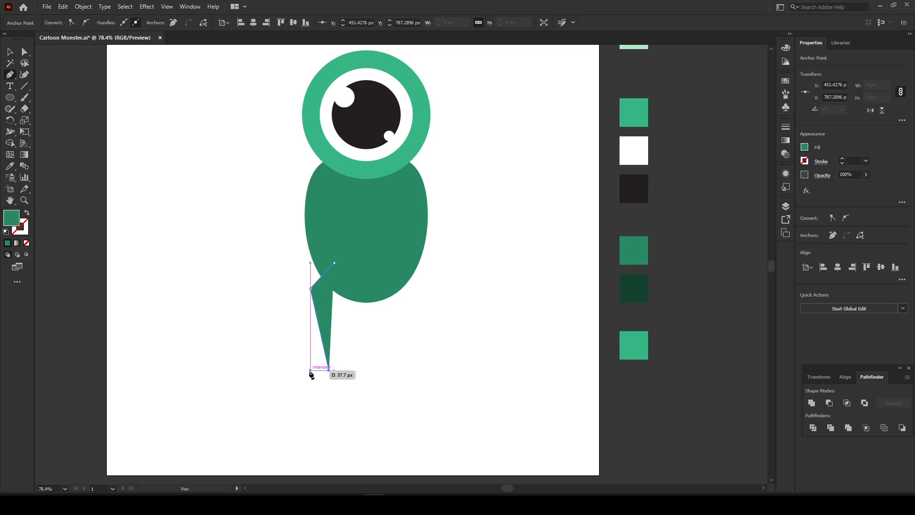
click(310, 370)
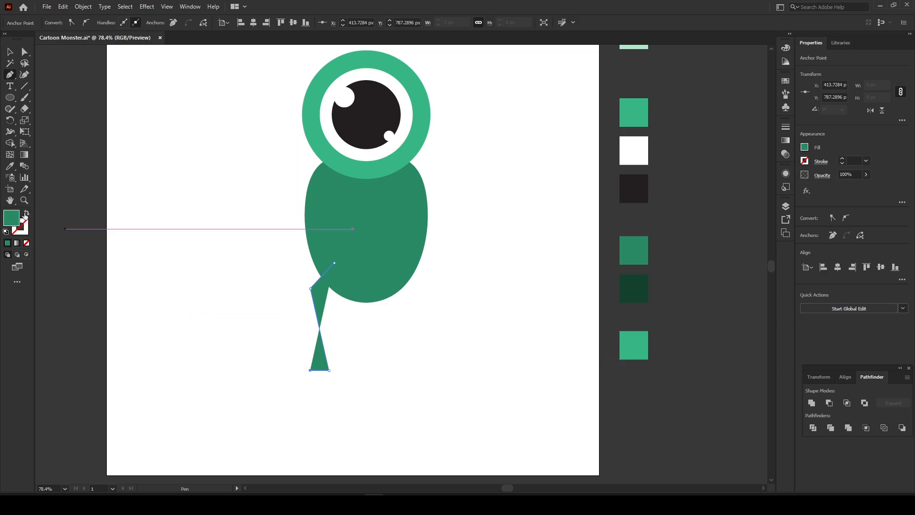
Step: Swap the leg path's fill and stroke so the green becomes its outline, and set the stroke weight to 30 pt
click(24, 217)
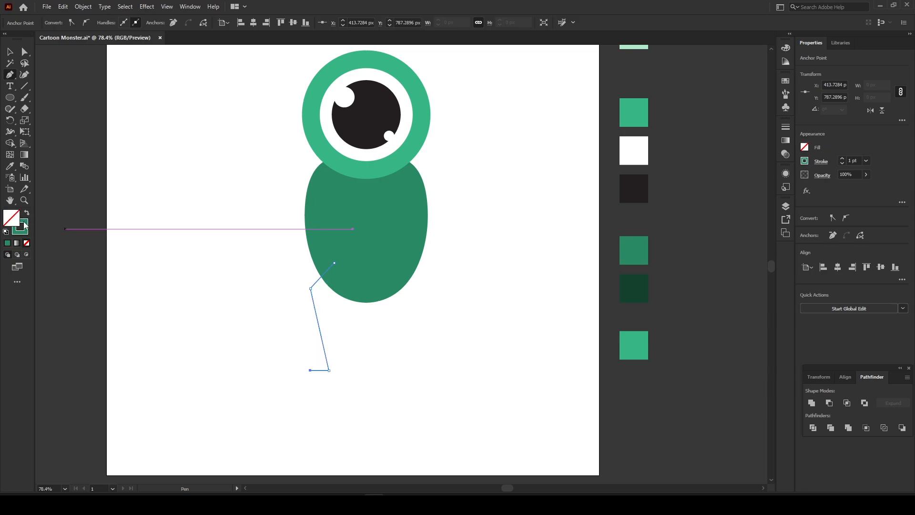
click(25, 227)
click(843, 160)
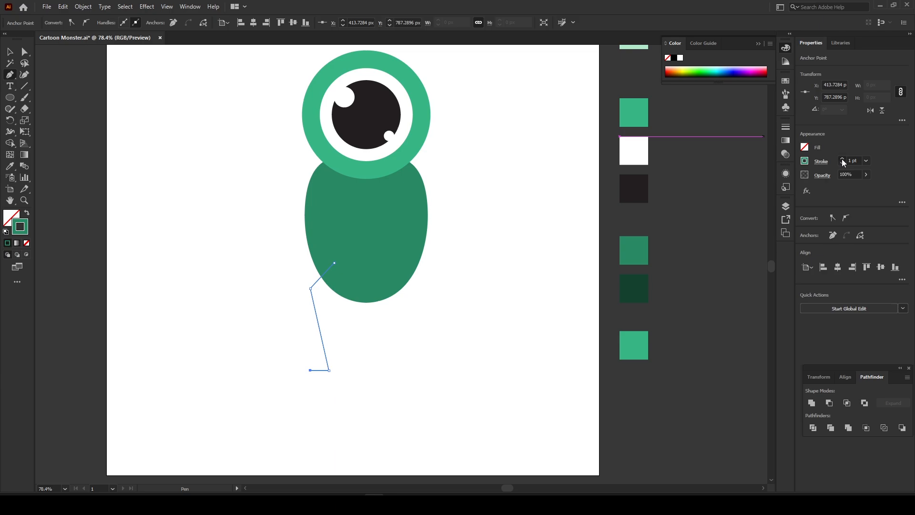
click(842, 159)
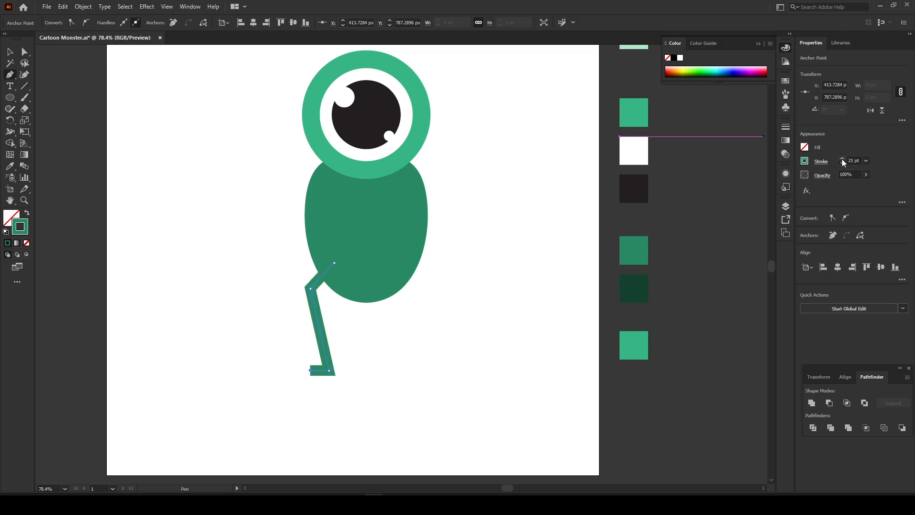
click(842, 160)
click(842, 160)
click(843, 160)
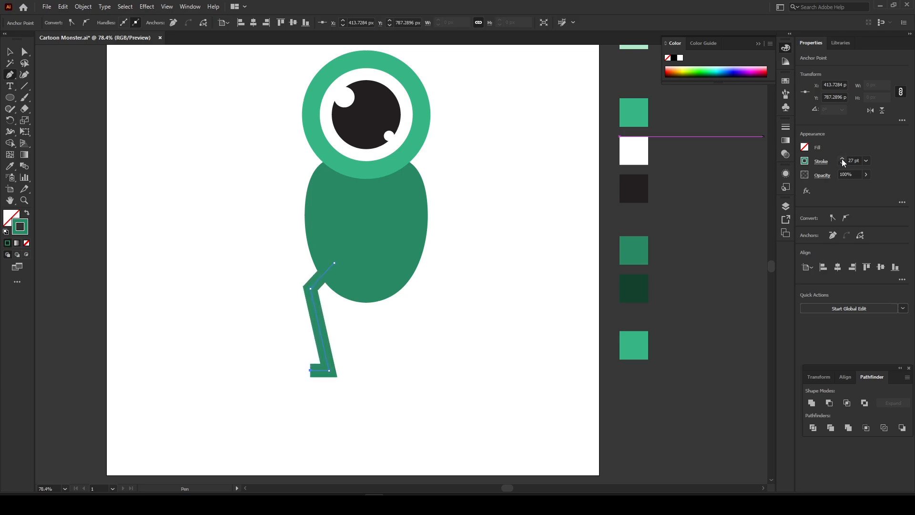
click(843, 160)
click(842, 159)
click(842, 160)
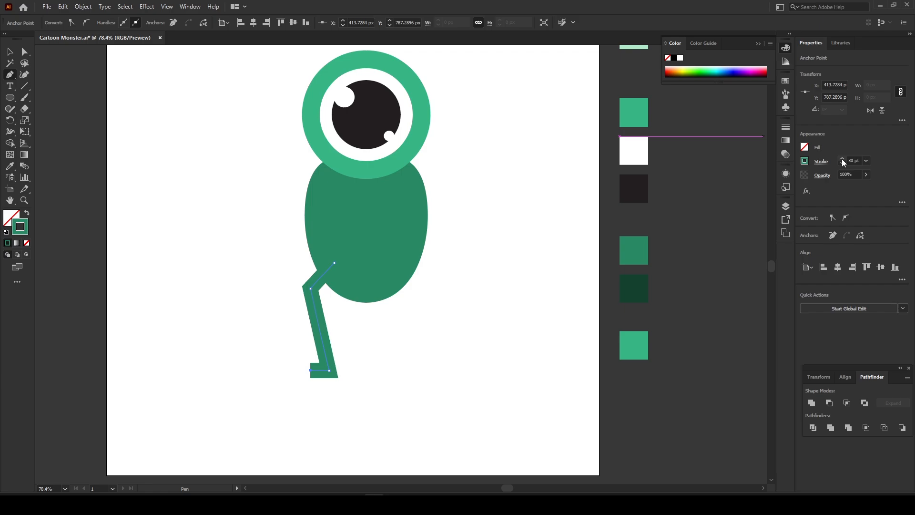
Step: Give the leg path's stroke round caps and round corner joins
click(822, 162)
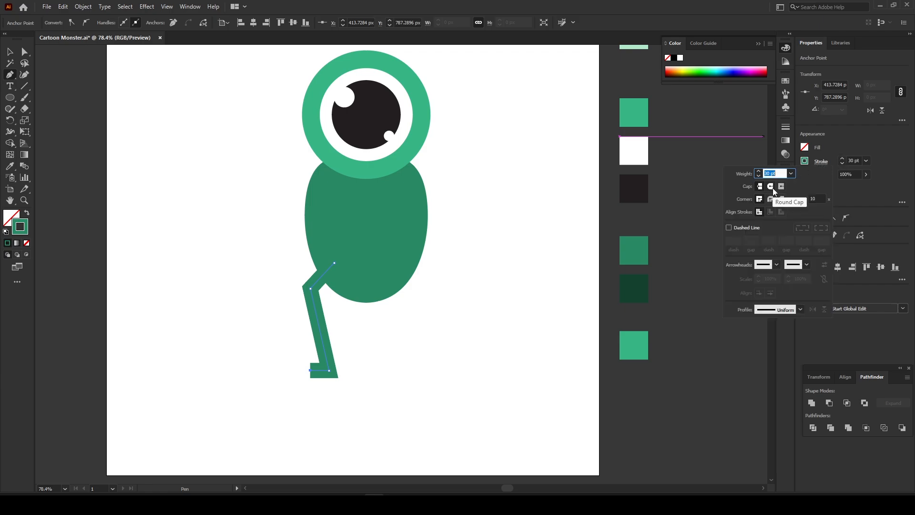
click(773, 187)
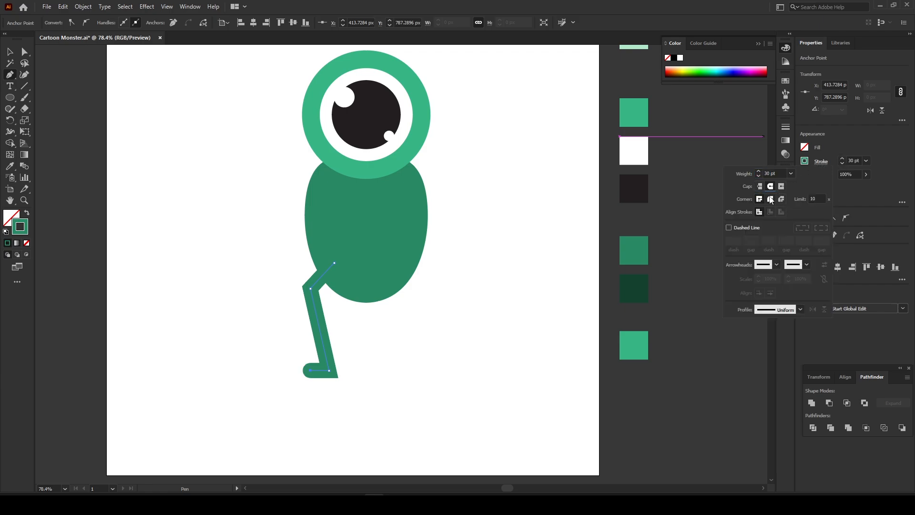
click(771, 199)
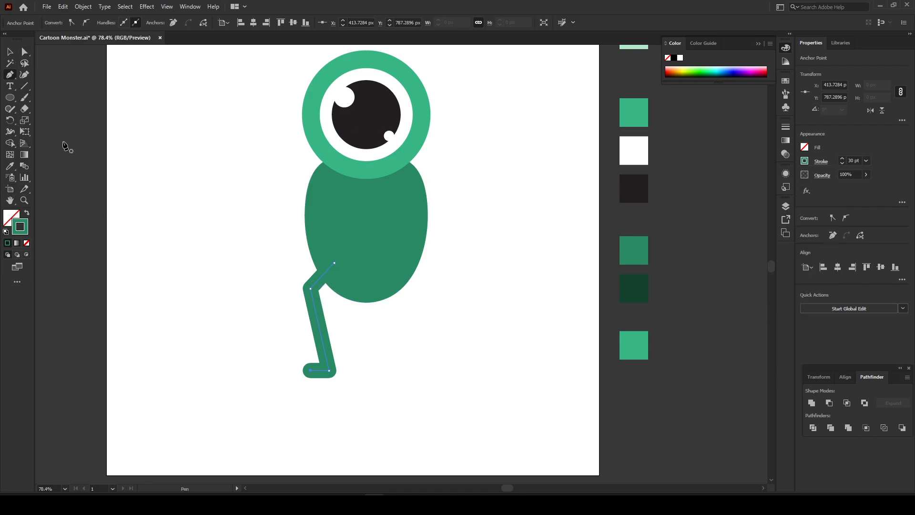
Step: Move the leg's knee anchor point down and slightly toward the body's centre to straighten the leg
click(24, 53)
click(311, 289)
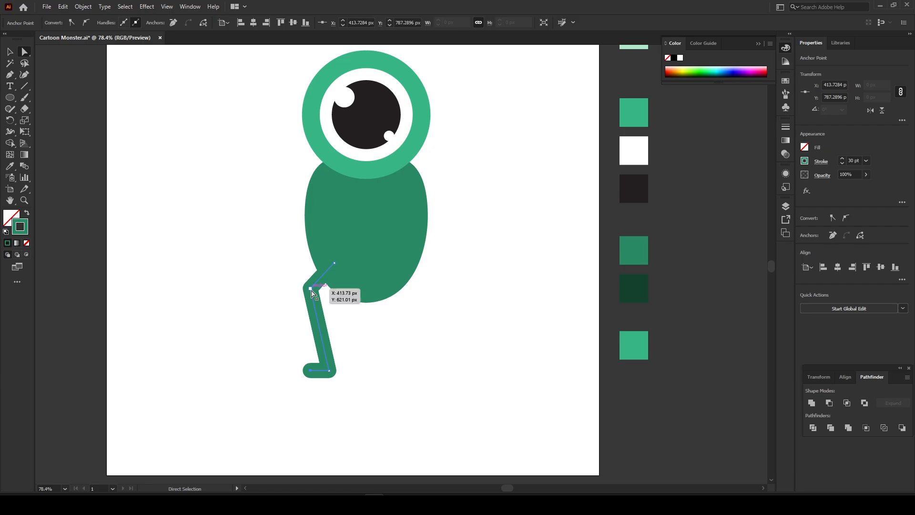
scroll(312, 294, up, 2)
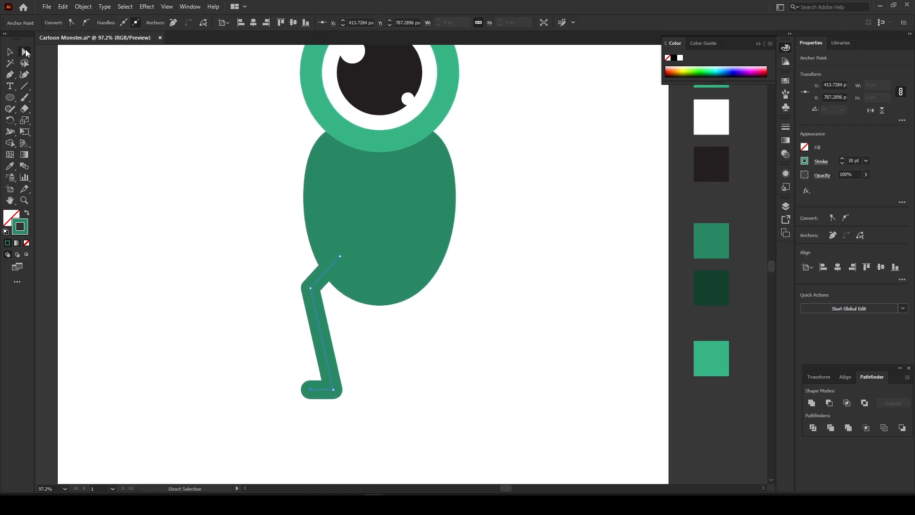
drag(311, 288, 314, 303)
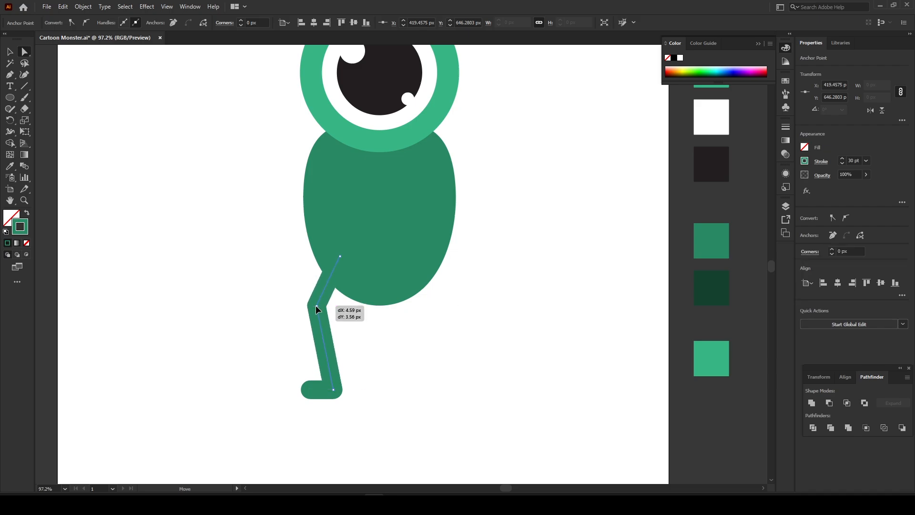
click(347, 317)
key(space)
drag(351, 279, 336, 309)
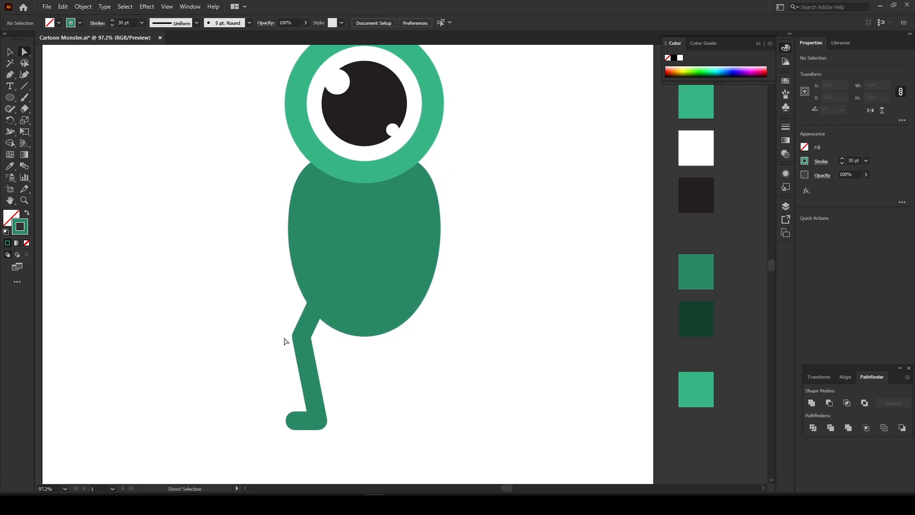
key(space)
drag(388, 299, 337, 300)
key(z)
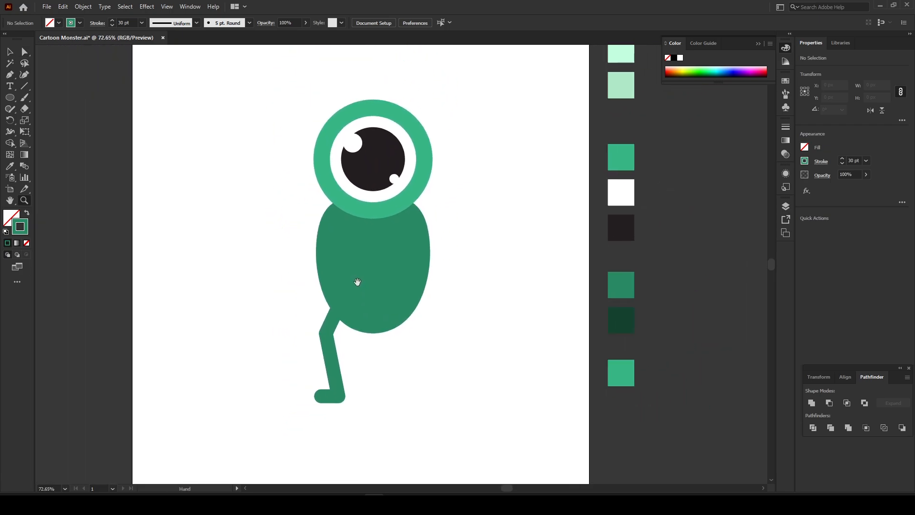
Step: Widen the leg's stroke at its upper end to about 51 px with the Width tool so the thigh tapers toward the knee
click(9, 53)
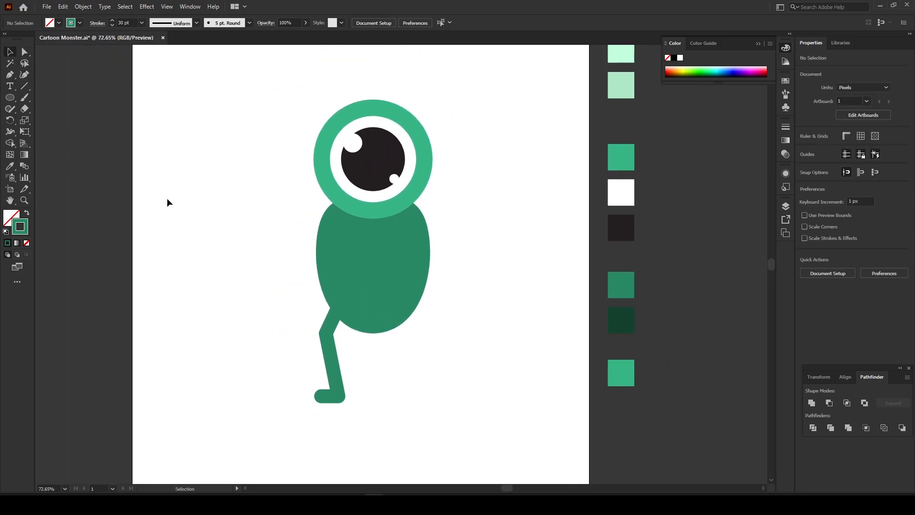
click(318, 331)
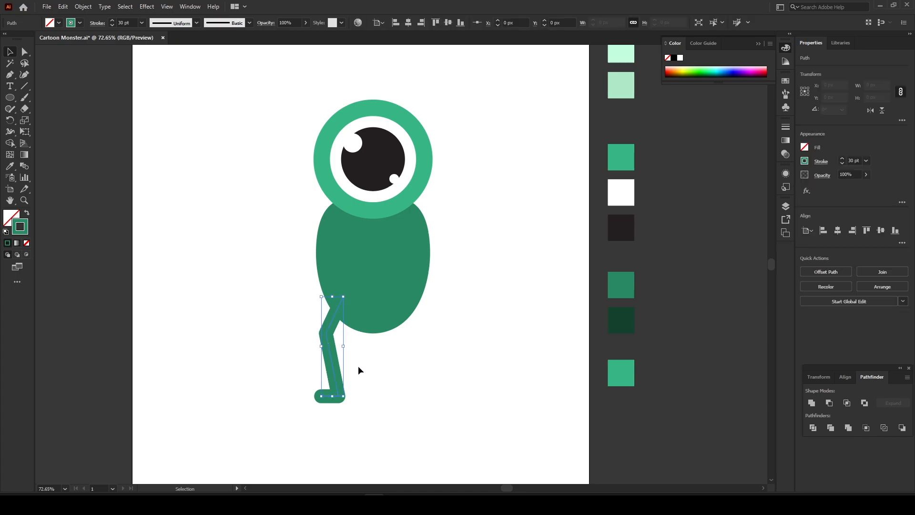
key(z)
mouse_move(358, 348)
mouse_down()
mouse_move(398, 359)
mouse_move(373, 351)
mouse_up()
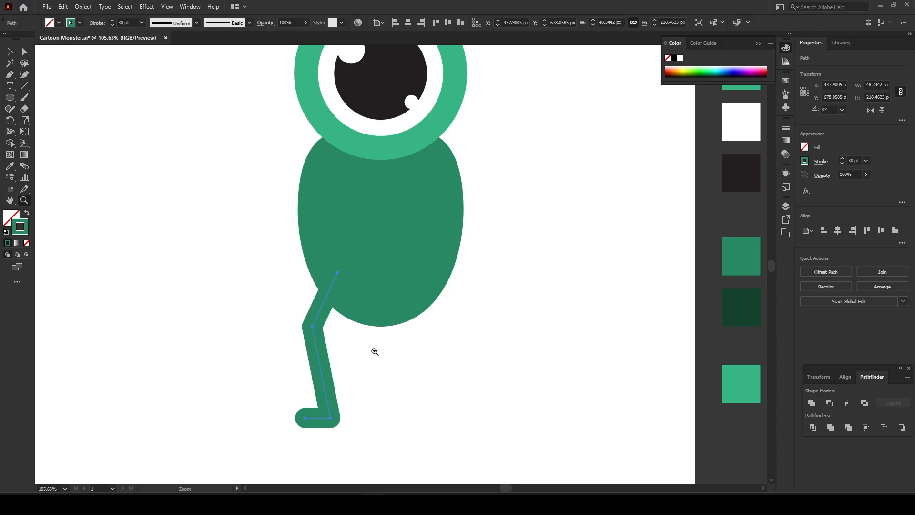
drag(350, 338, 366, 334)
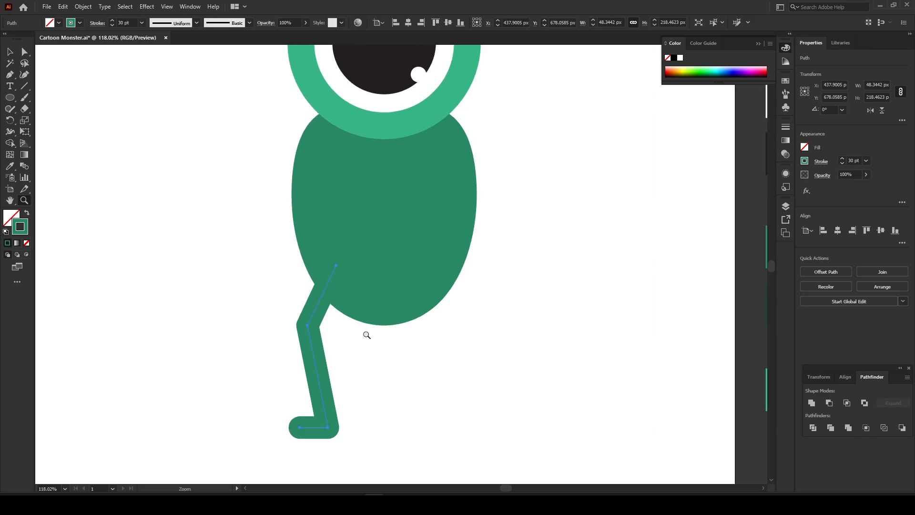
click(11, 132)
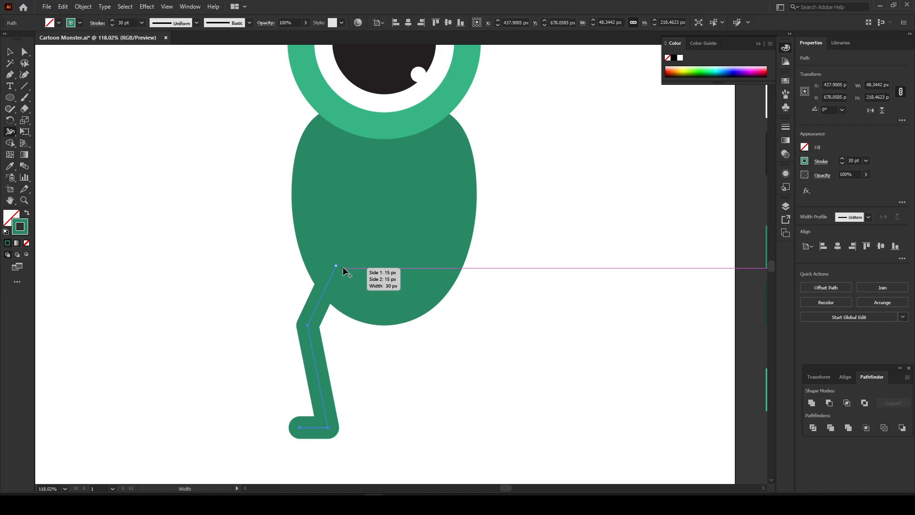
mouse_move(336, 266)
mouse_down()
mouse_move(357, 270)
mouse_move(328, 286)
mouse_up()
click(9, 51)
click(229, 214)
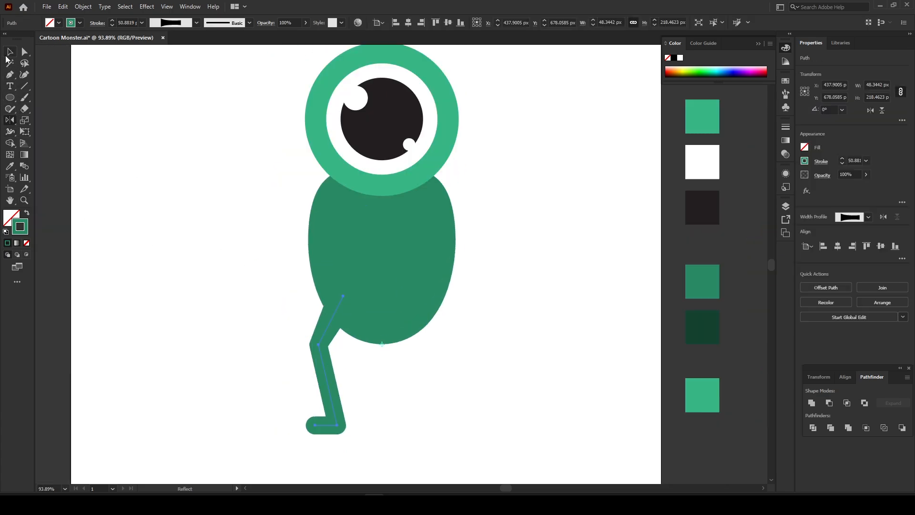
Step: Reflect a copy of the leg across a vertical axis through the body's centre to make the opposite leg
click(9, 52)
click(163, 214)
drag(304, 369, 363, 401)
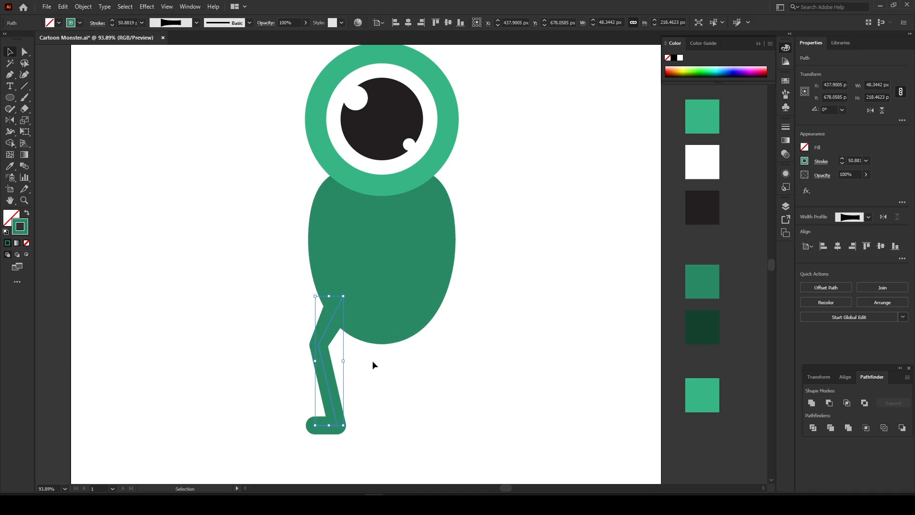
click(10, 122)
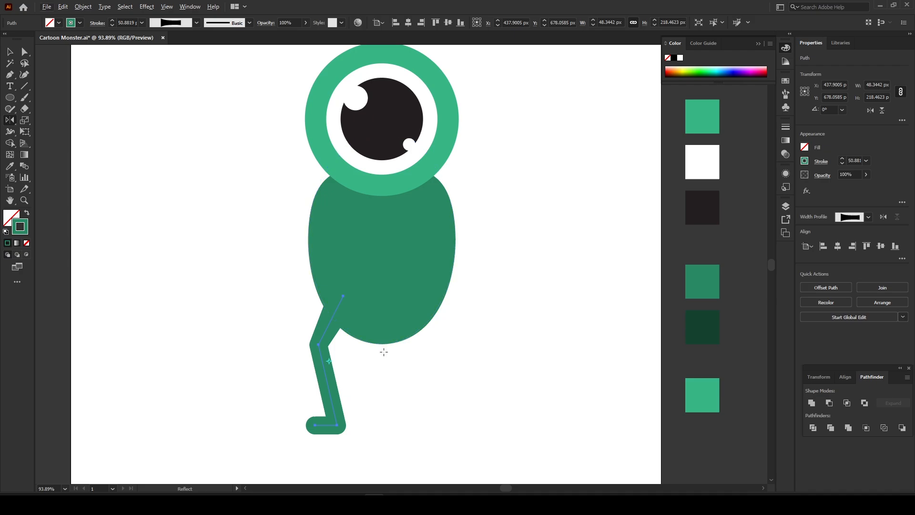
alt+click(382, 327)
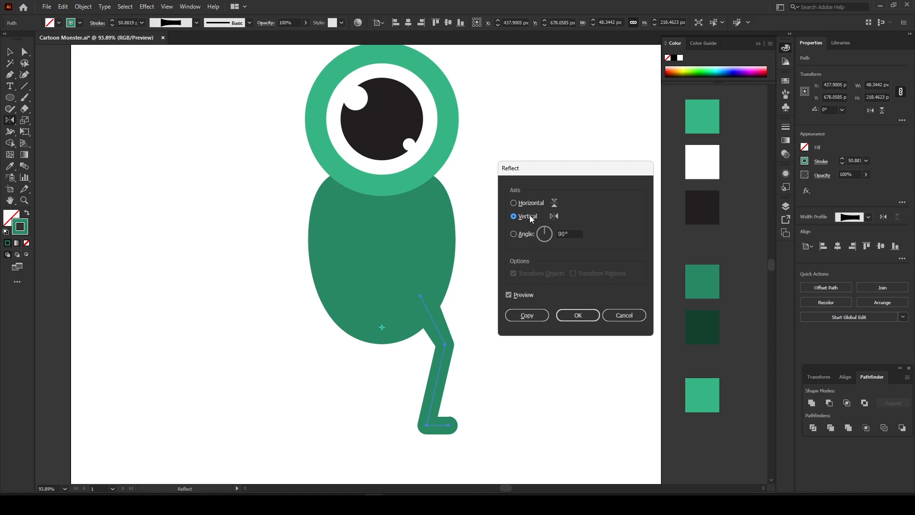
click(525, 315)
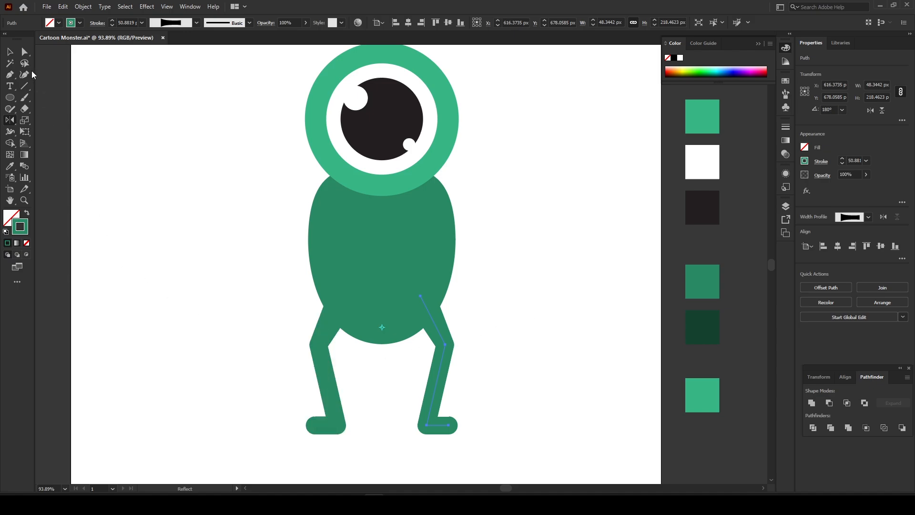
click(10, 51)
click(363, 397)
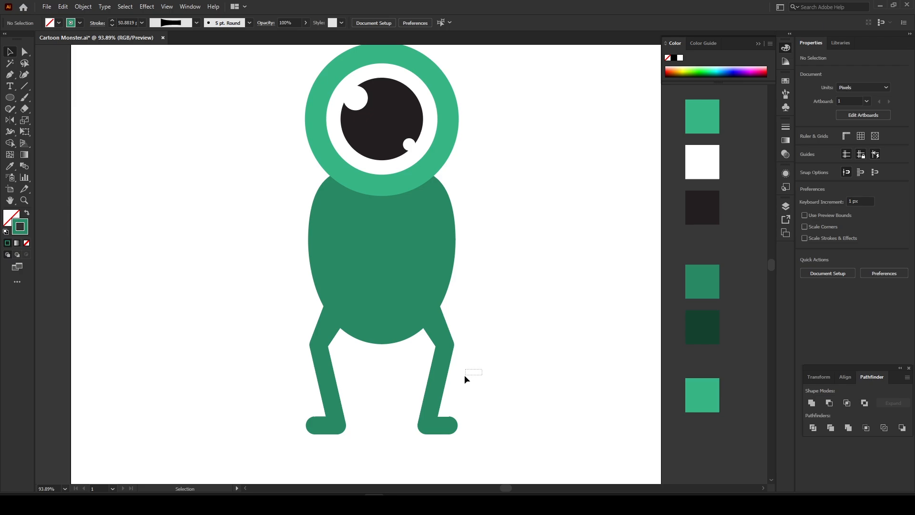
Step: Draw a mouth ellipse about 152 by 92 px on the body and fill it with the darkest green swatch colour
key(space)
drag(476, 312, 464, 290)
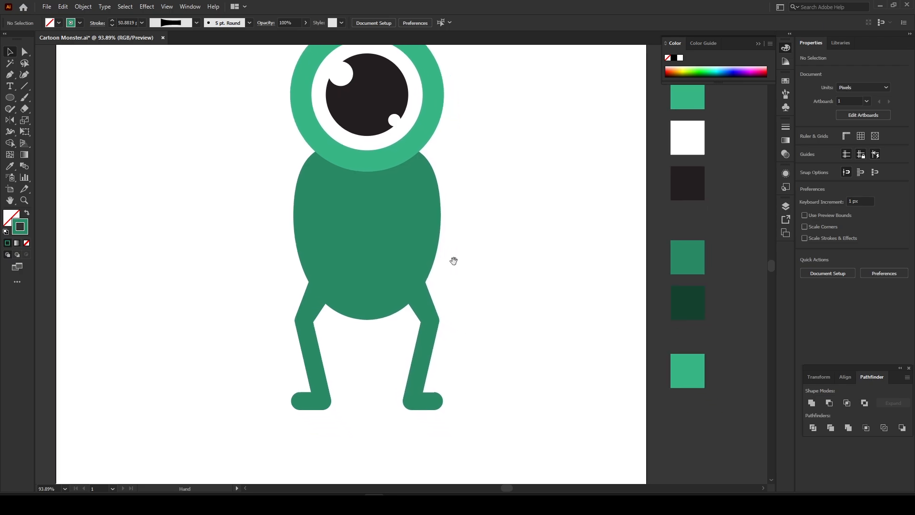
drag(454, 260, 455, 323)
drag(452, 325, 451, 326)
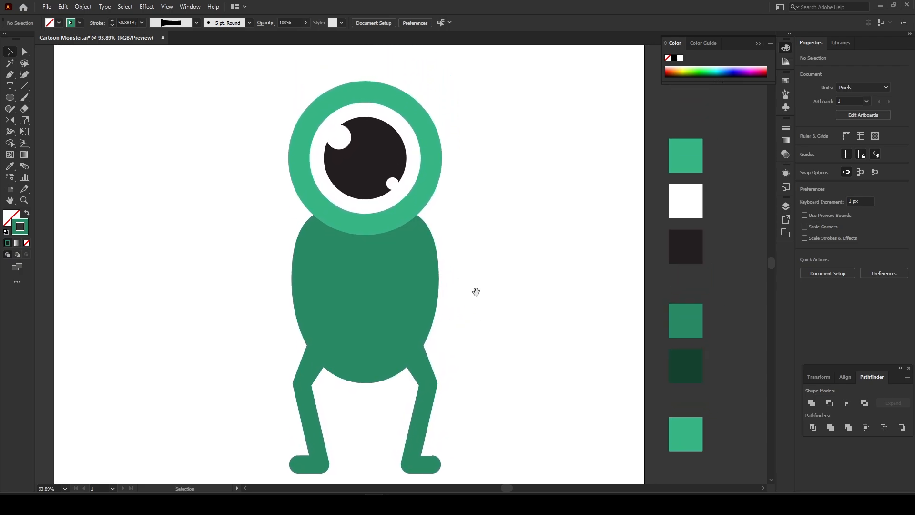
mouse_move(476, 293)
mouse_down()
mouse_move(475, 304)
mouse_move(445, 305)
mouse_move(453, 286)
mouse_move(474, 278)
mouse_up()
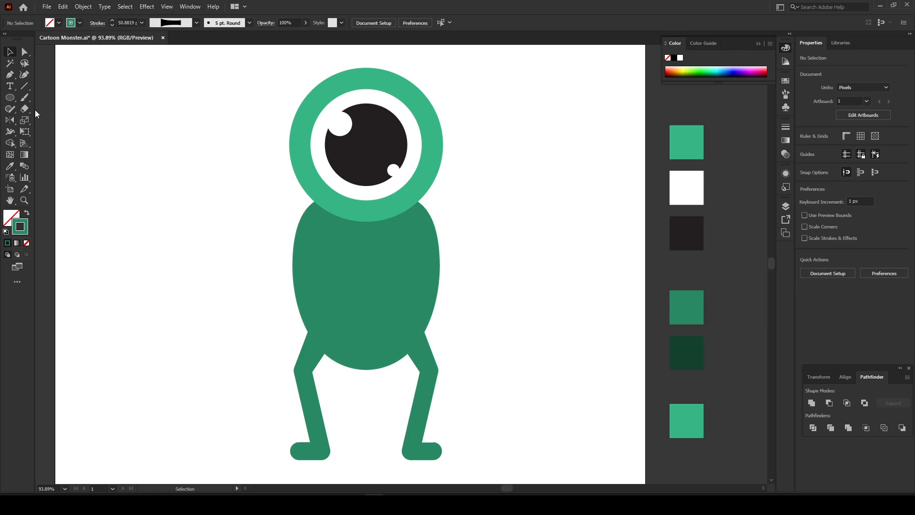
click(11, 98)
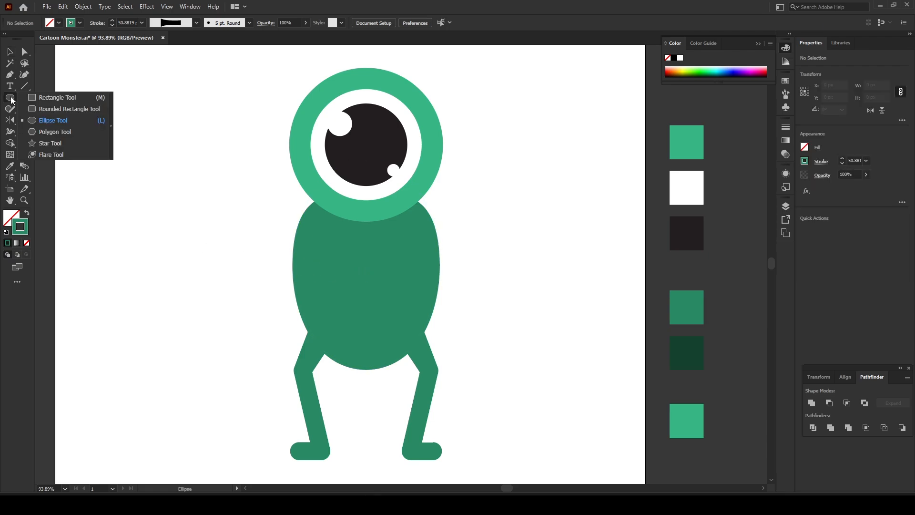
drag(325, 269, 415, 322)
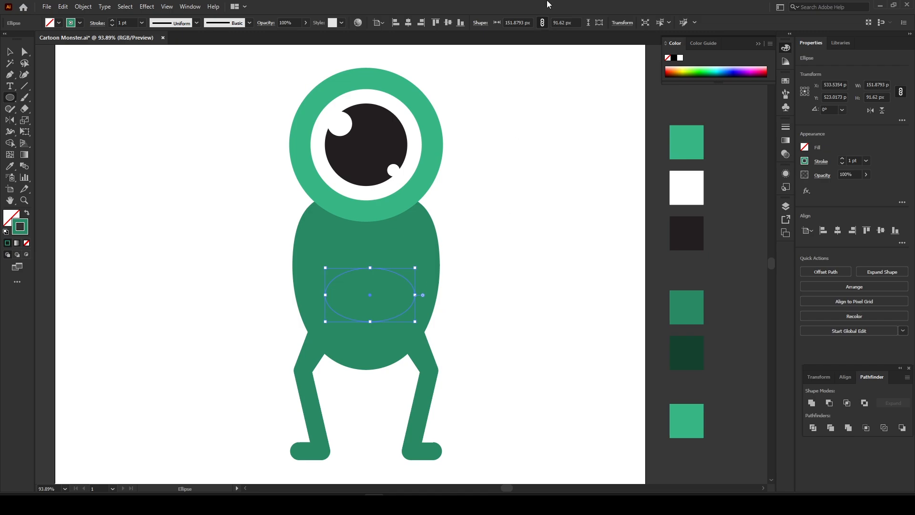
key(i)
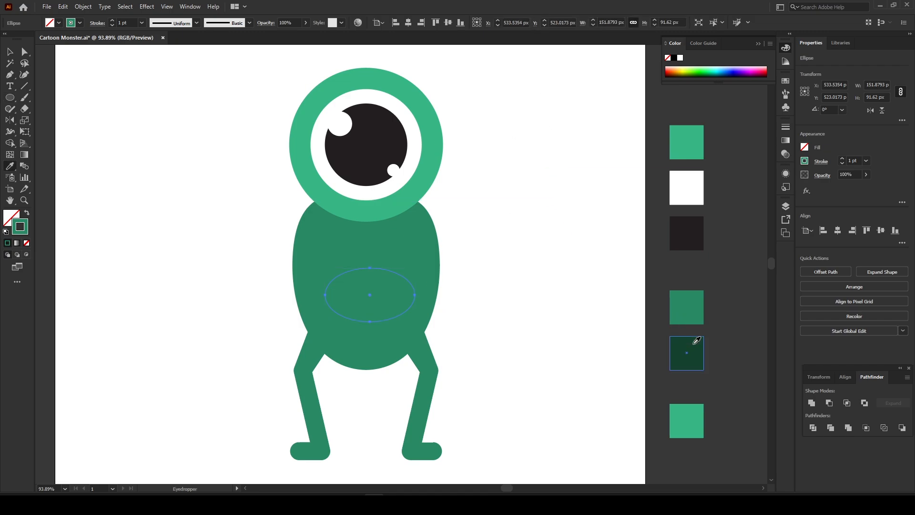
click(695, 344)
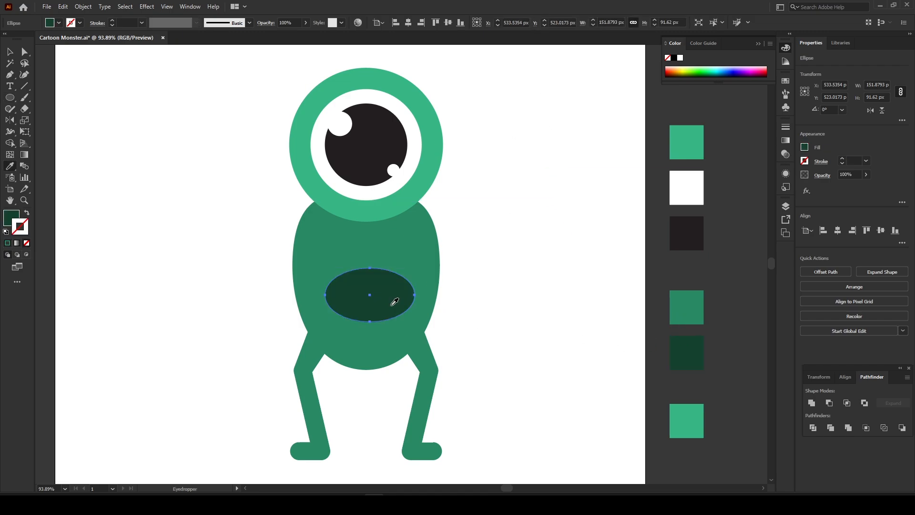
Step: Move the dark ellipse up and centre it horizontally on the body
key(v)
click(127, 137)
drag(385, 298, 381, 279)
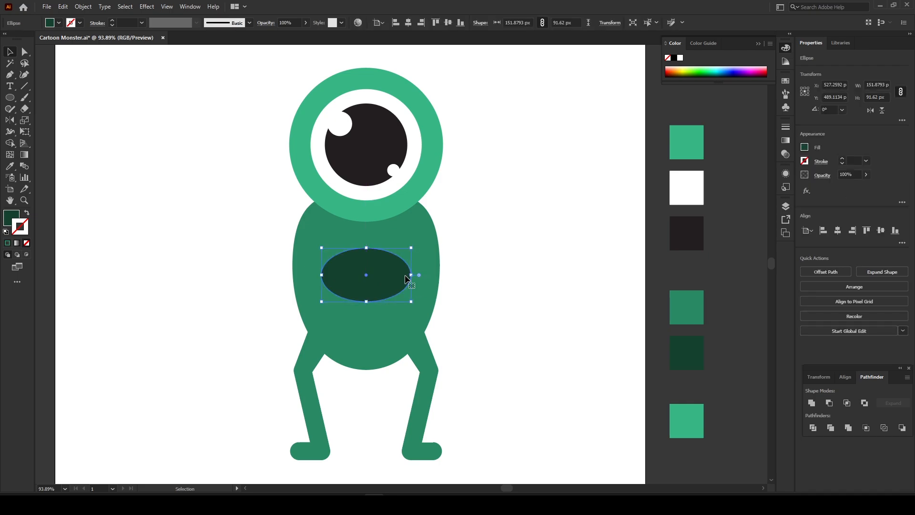
Step: Apply a horizontal Arc warp with a moderate negative bend to the dark ellipse to shape it into a smiling mouth
drag(488, 243, 462, 259)
drag(354, 286, 354, 289)
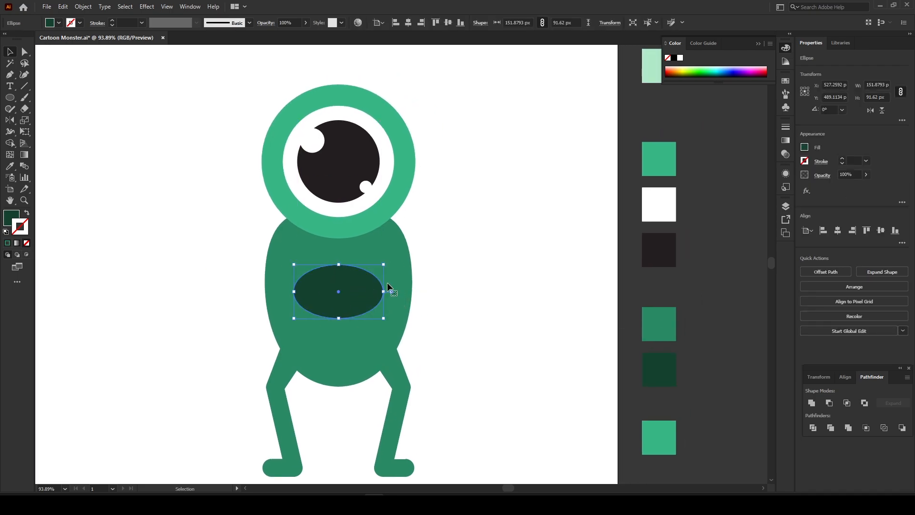
click(147, 6)
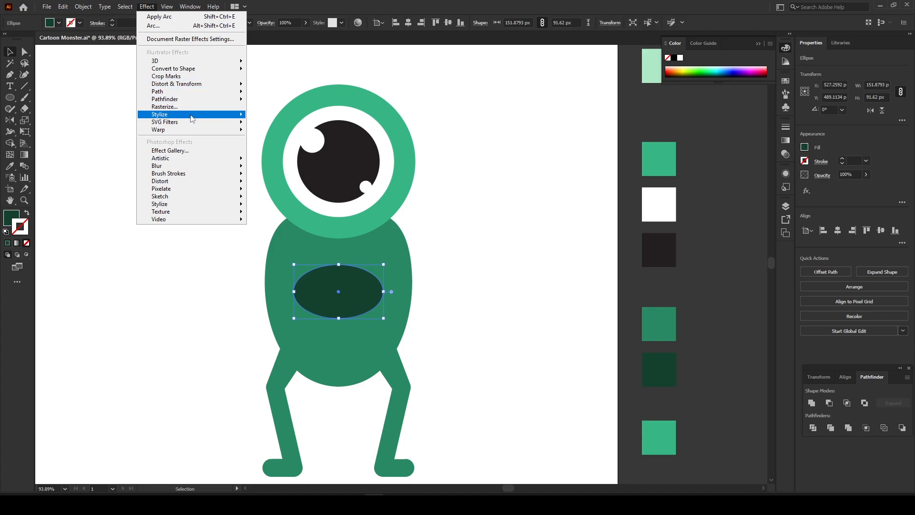
mouse_move(192, 118)
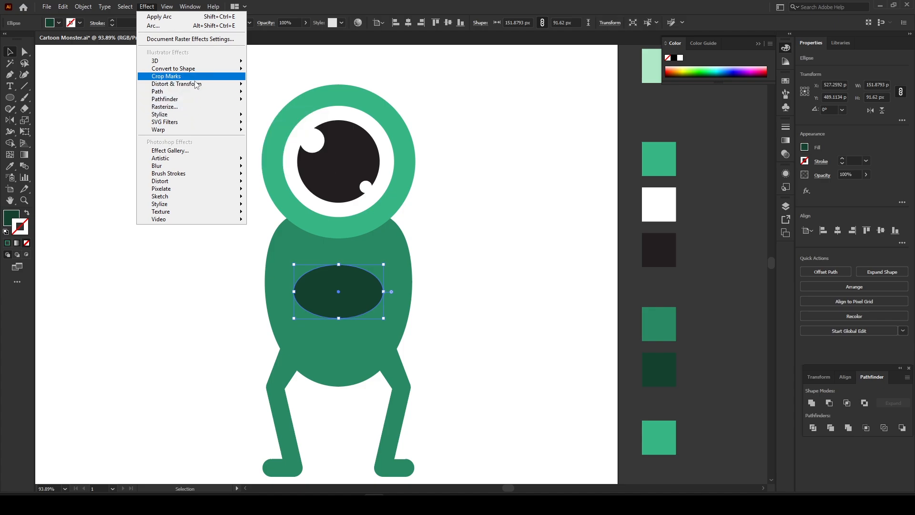
click(272, 131)
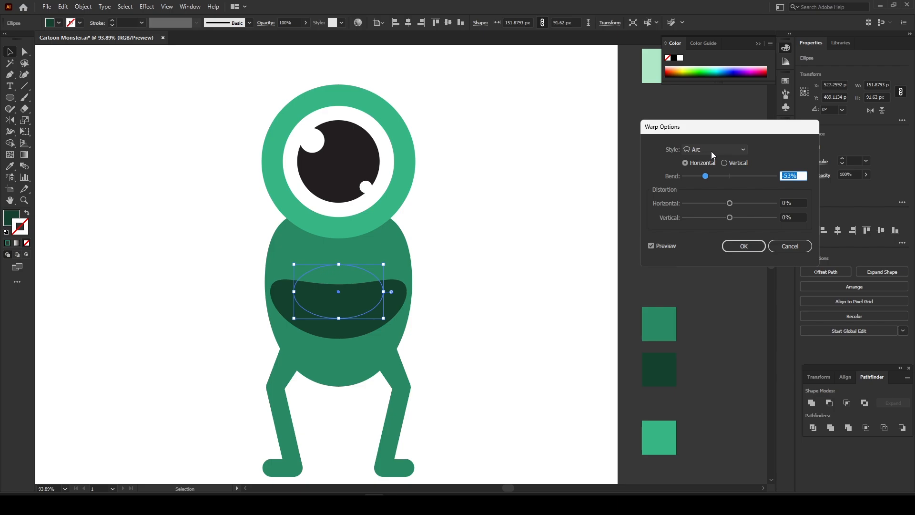
drag(711, 175, 718, 174)
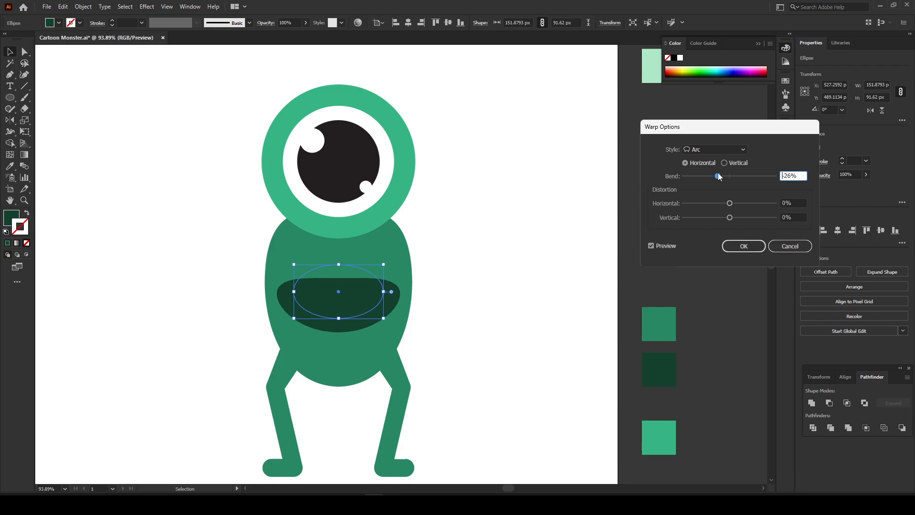
click(744, 246)
click(524, 291)
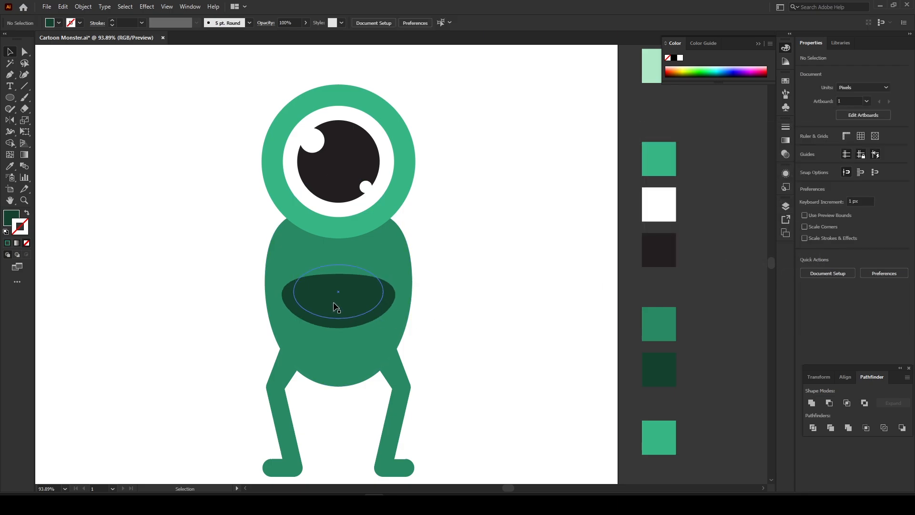
Step: Move the mouth up about 23 px toward the eye, keeping it centred on the body, and select it
drag(345, 308, 364, 278)
click(486, 255)
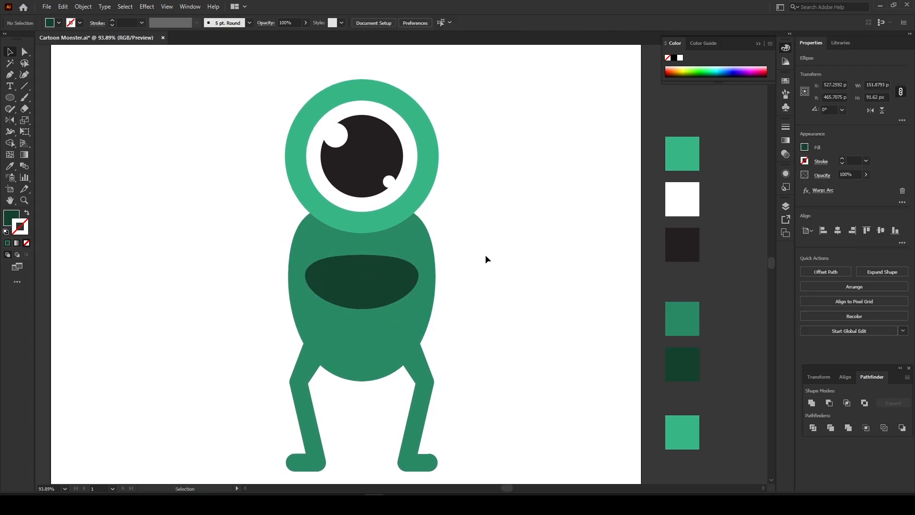
click(385, 285)
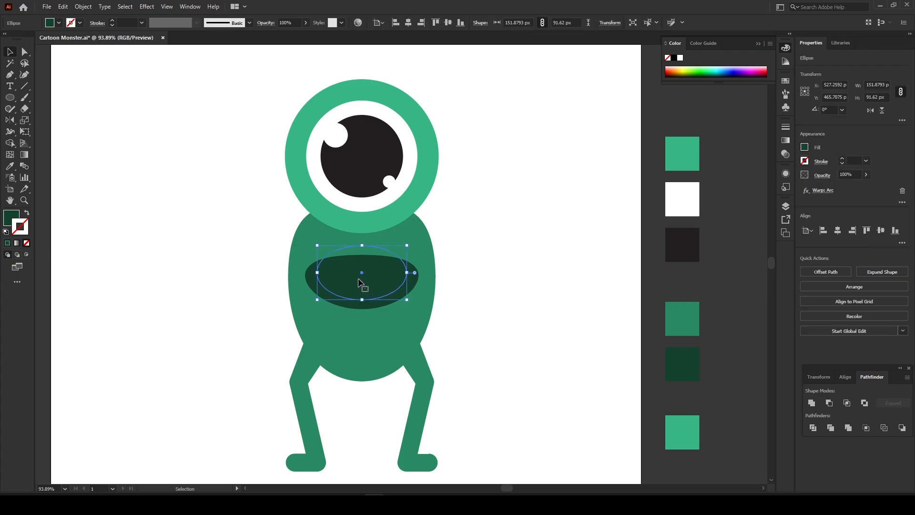
Step: Expand the warped mouth's appearance into an editable path and move it slightly up on the body
key(a)
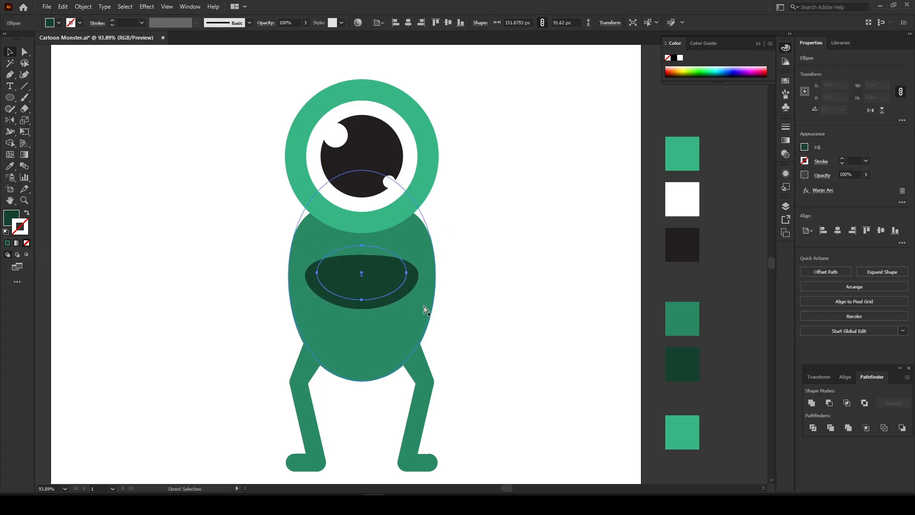
key(v)
click(83, 7)
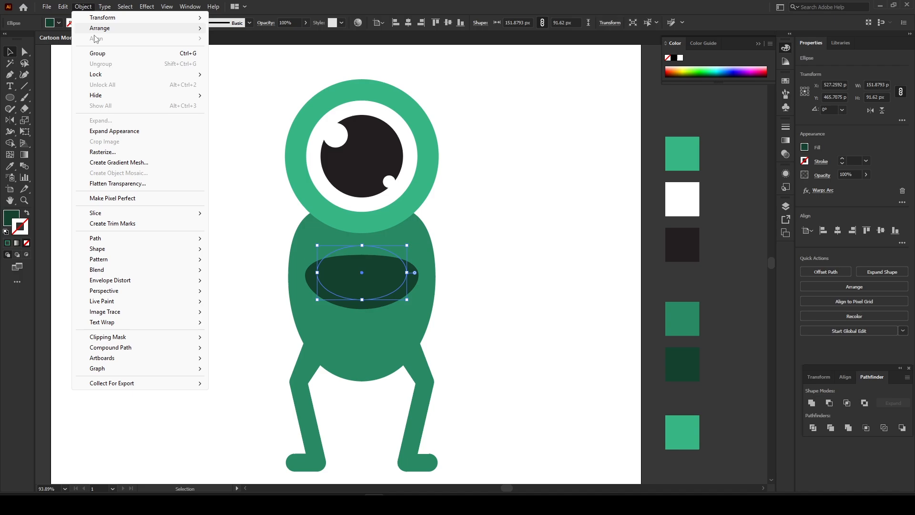
click(124, 132)
click(481, 235)
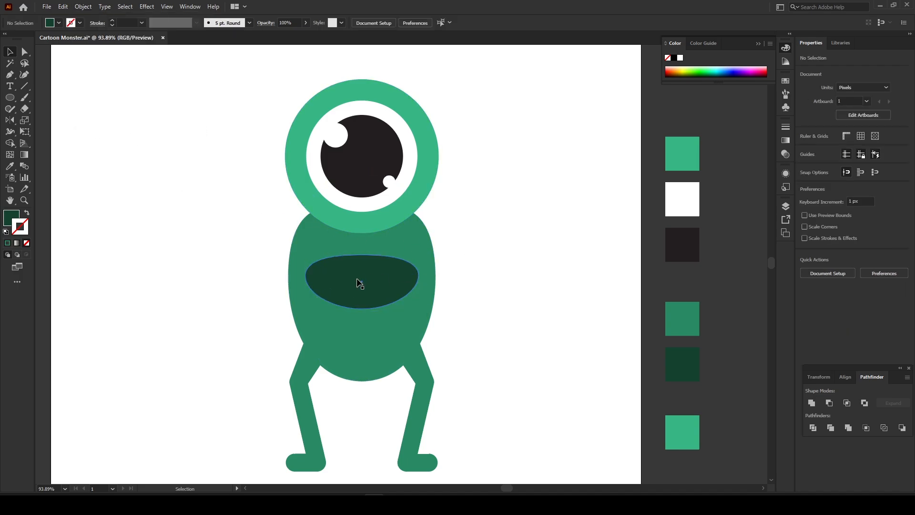
drag(357, 281, 357, 277)
click(467, 292)
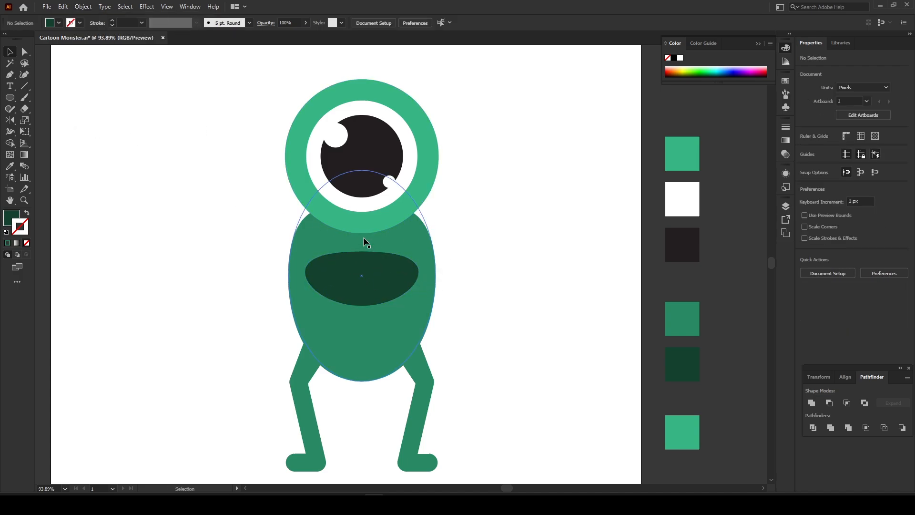
Step: Draw a closed triangular tooth of about 25 by 29 px with the Pen tool, pointing down from the mouth's upper left edge
key(z)
mouse_move(352, 238)
mouse_down()
mouse_move(372, 251)
mouse_move(364, 249)
mouse_up()
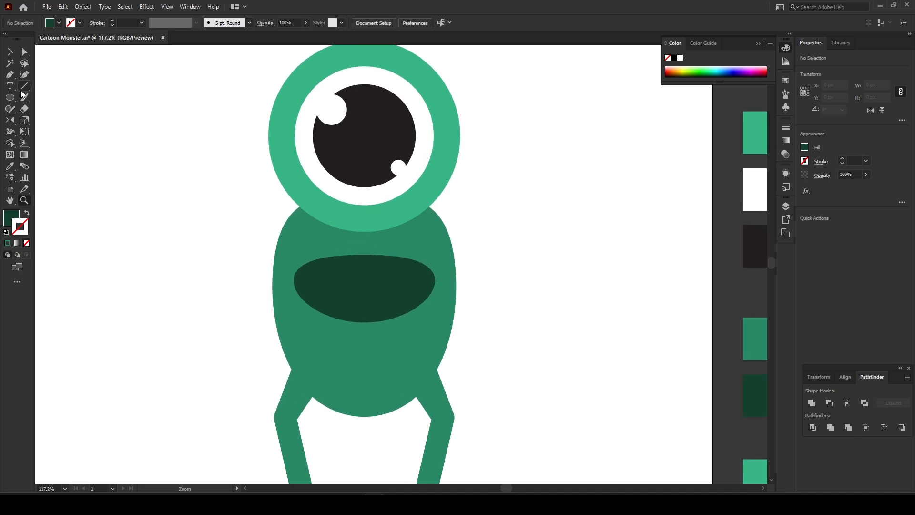
click(10, 76)
click(322, 255)
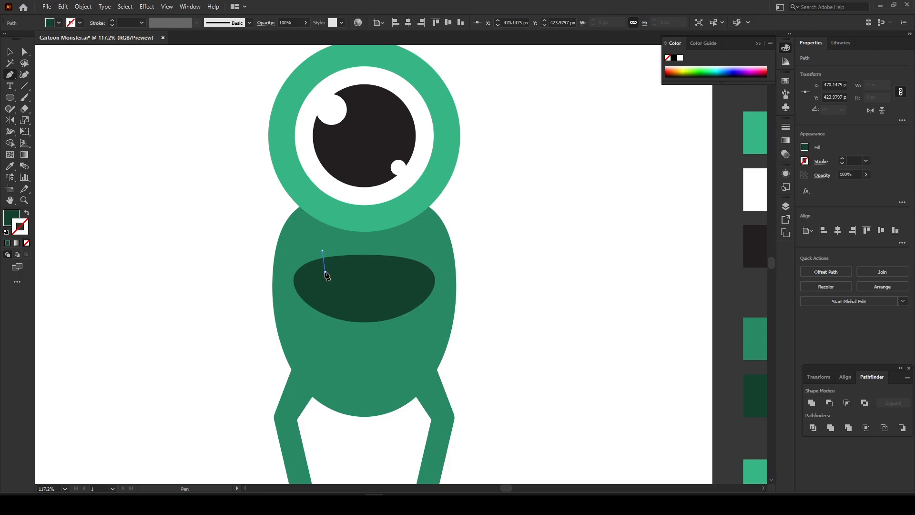
click(325, 271)
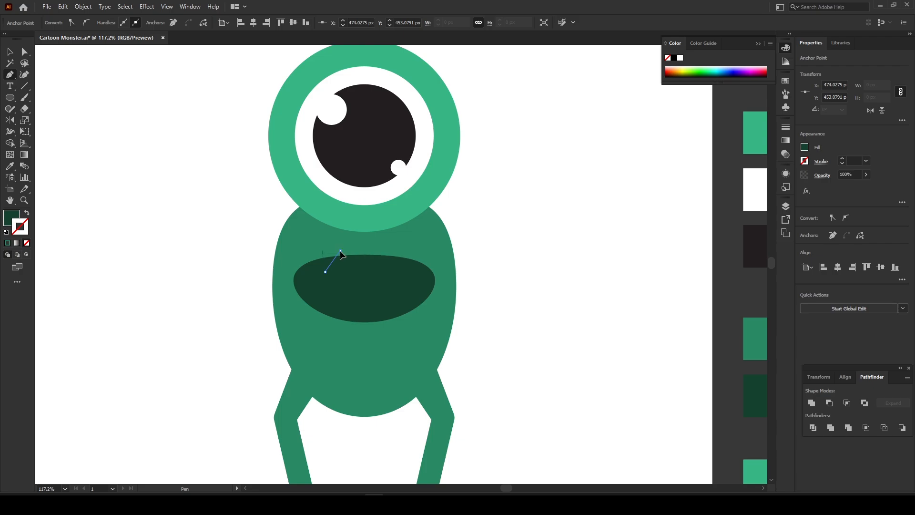
click(340, 250)
click(323, 250)
click(12, 53)
Step: Fill the tooth with white, tilt it to follow the mouth's upper edge and enlarge it to about 29 by 35 px
key(z)
drag(357, 248, 411, 276)
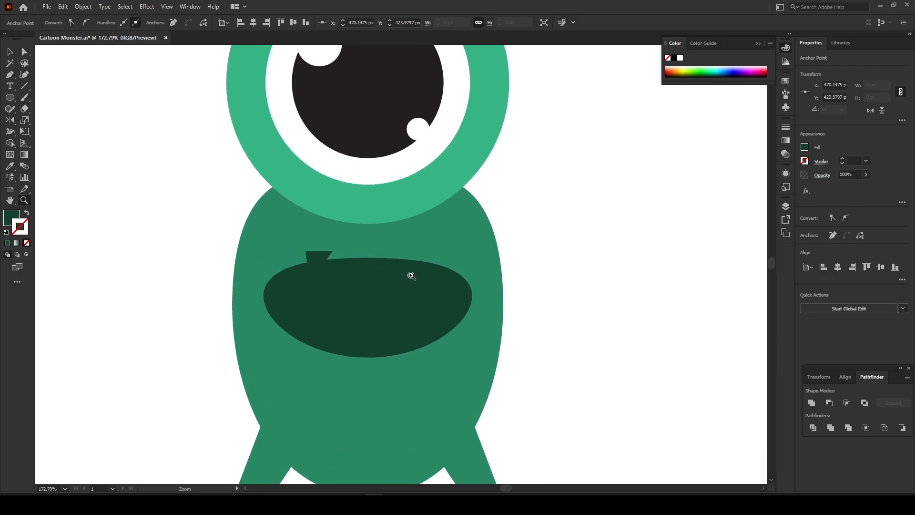
click(10, 52)
click(101, 117)
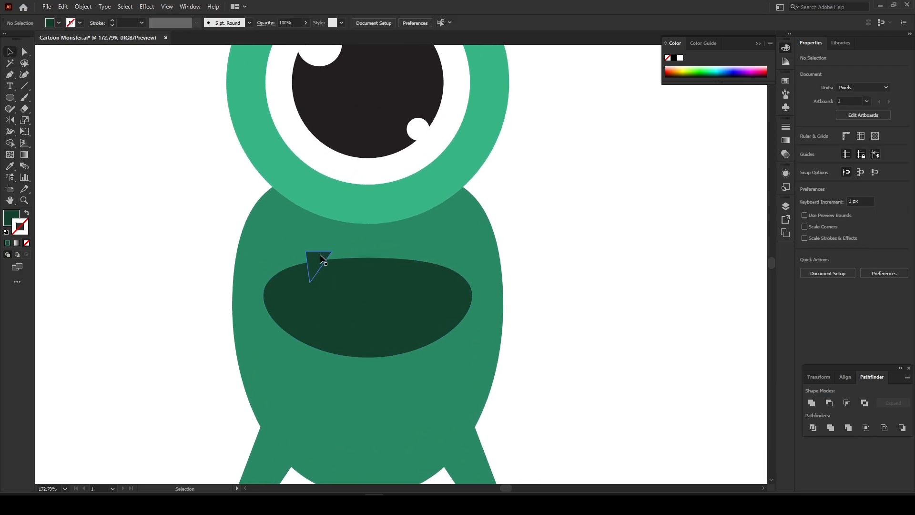
click(322, 259)
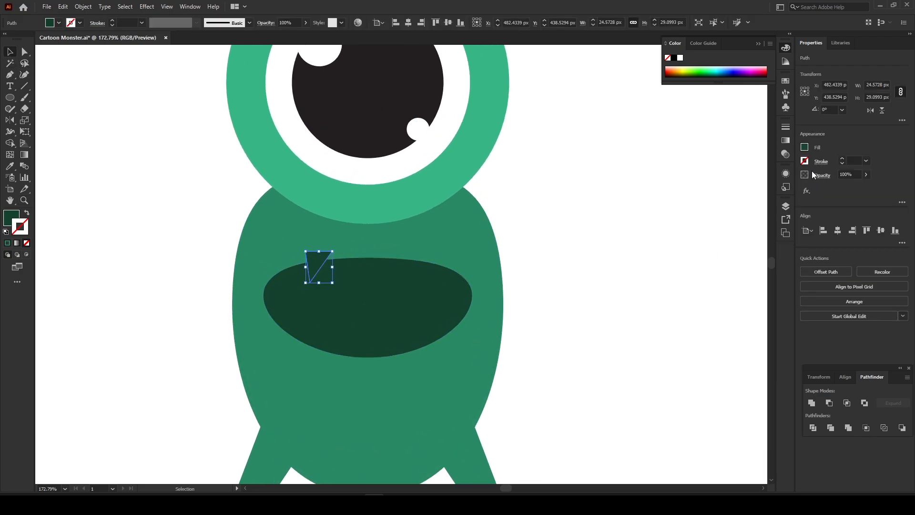
click(805, 147)
click(745, 165)
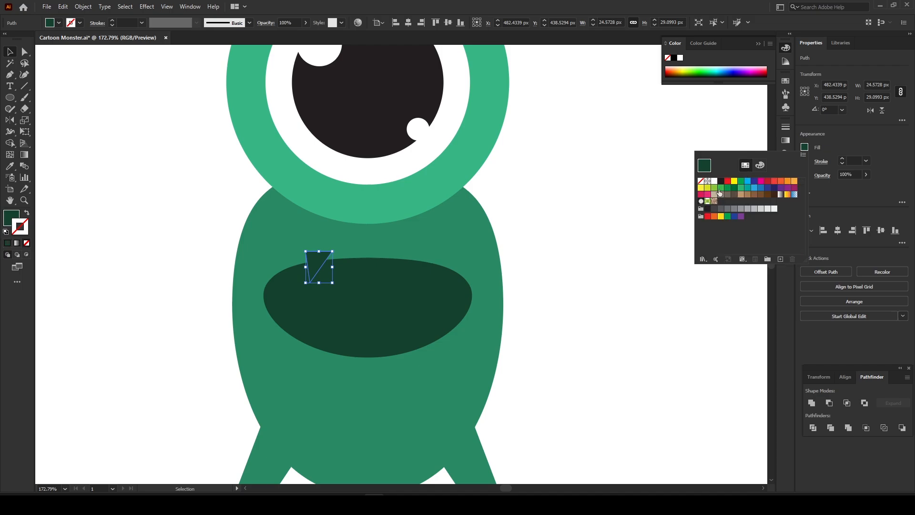
click(710, 178)
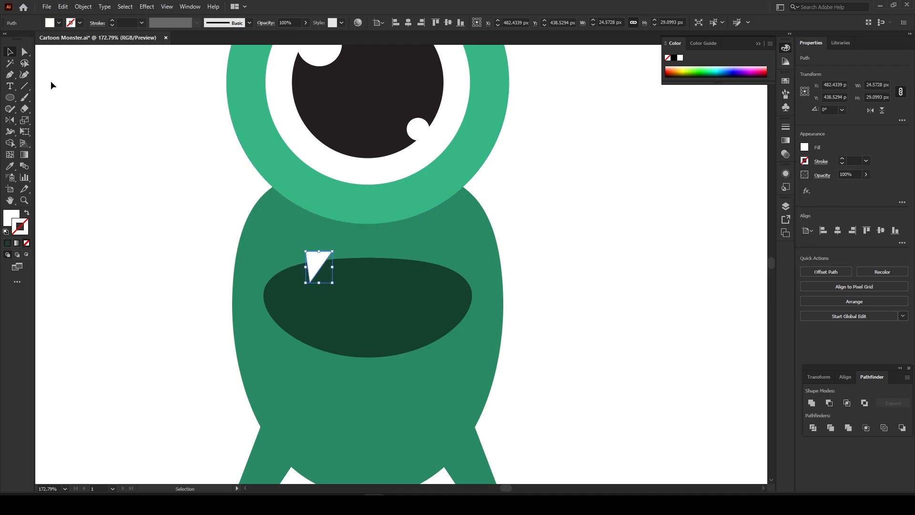
click(123, 153)
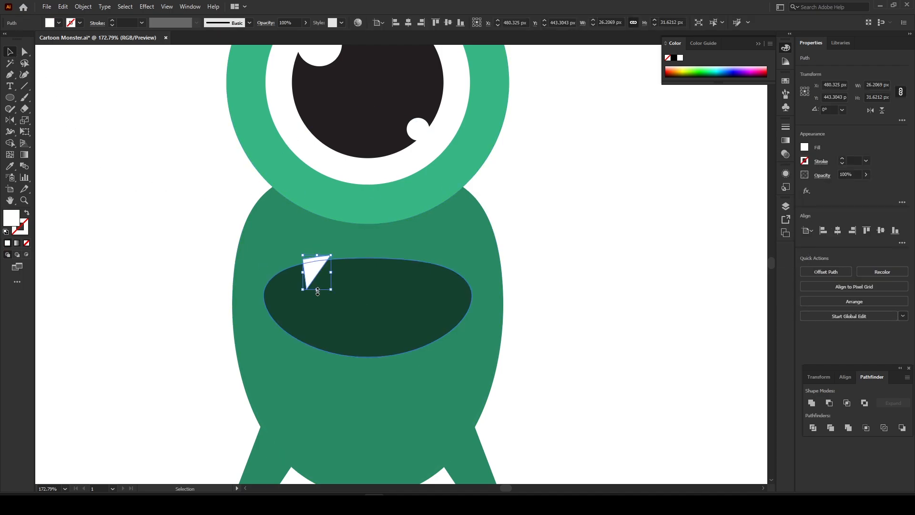
drag(312, 270, 322, 293)
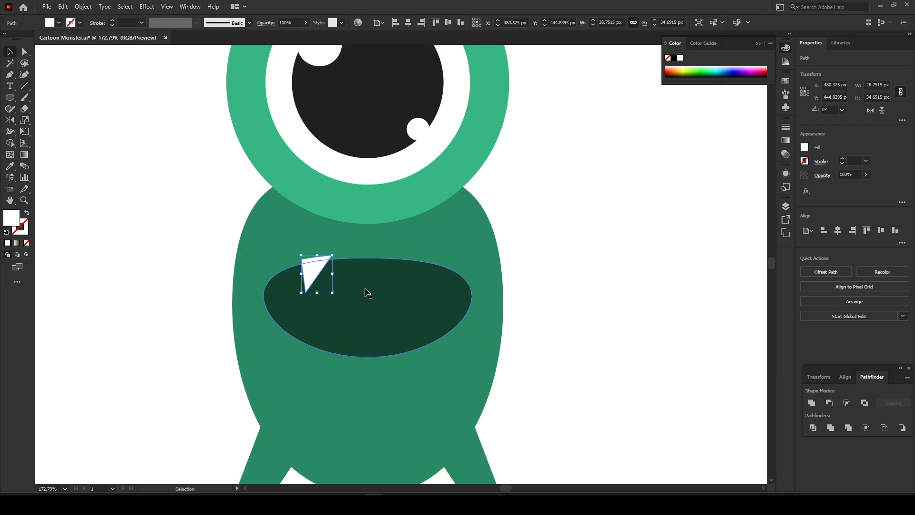
Step: Reflect a copy of the tooth across a vertical axis near the mouth's centre to make the second fang
drag(10, 120, 31, 133)
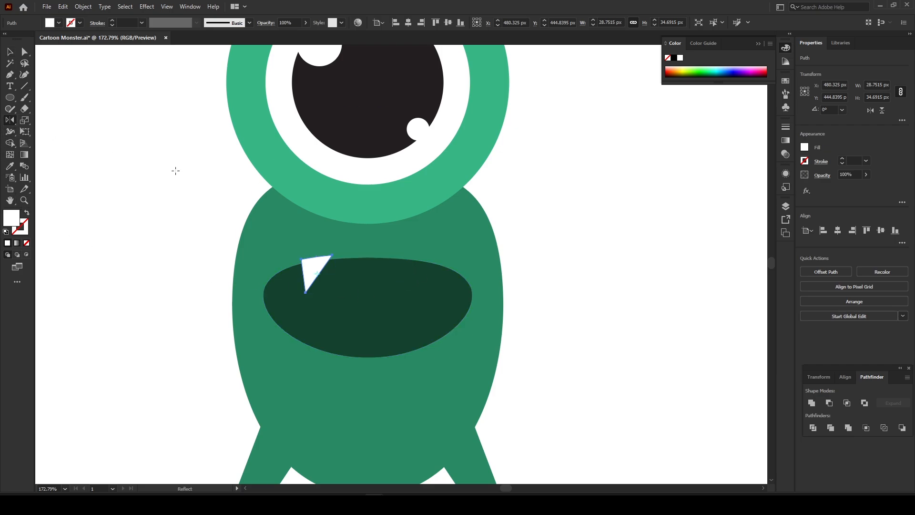
alt+click(362, 275)
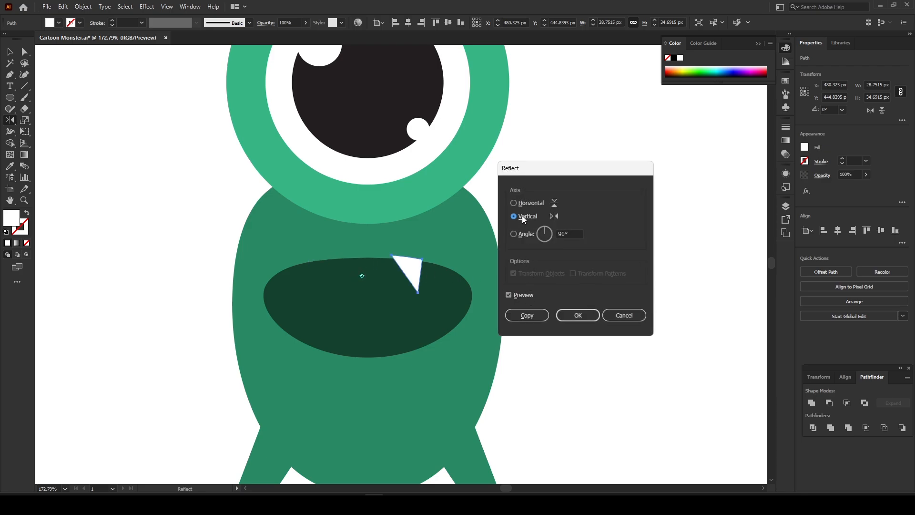
click(527, 315)
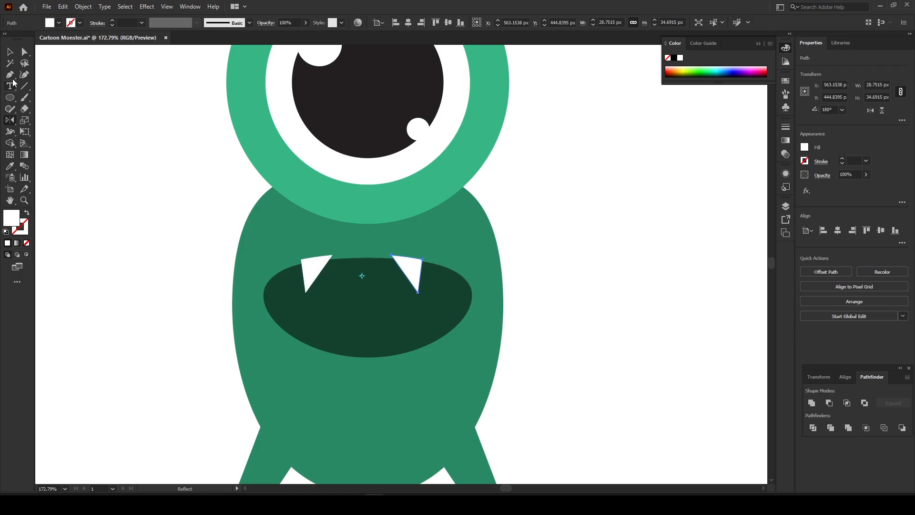
click(11, 54)
click(108, 159)
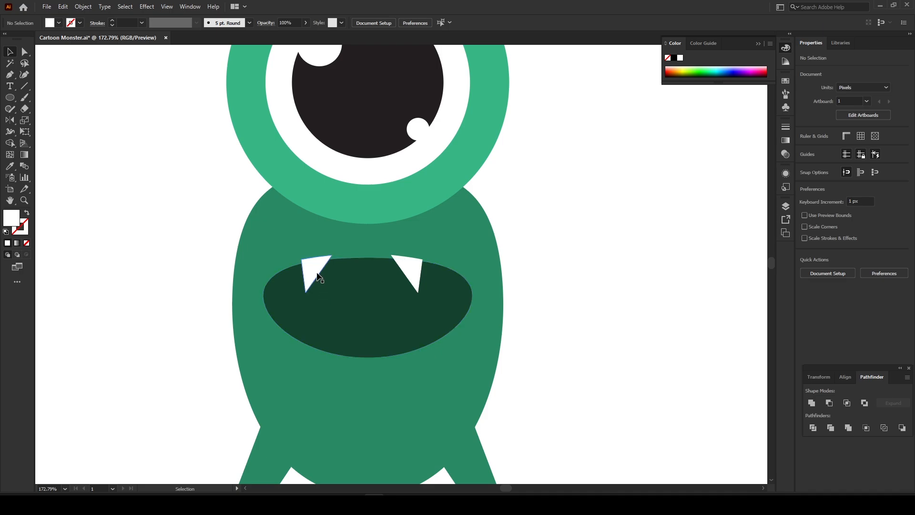
Step: Group the two white teeth
click(417, 269)
click(374, 288)
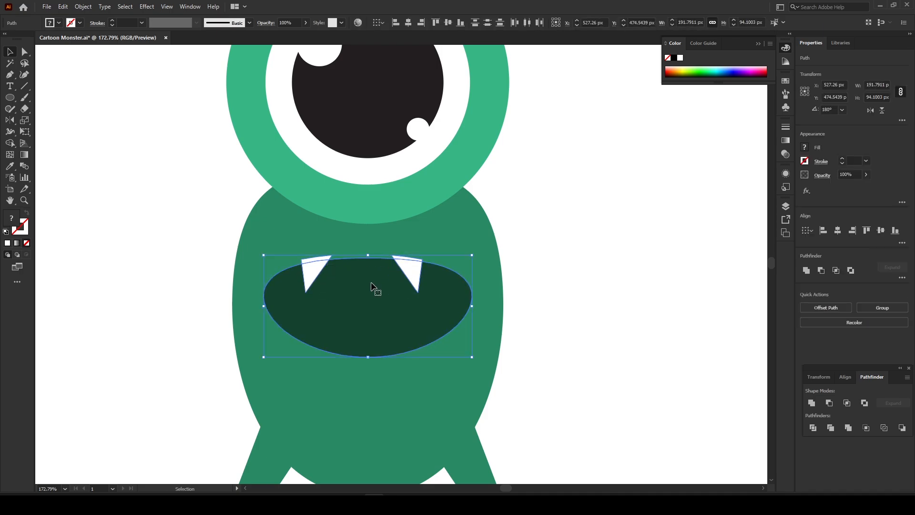
click(459, 279)
click(413, 273)
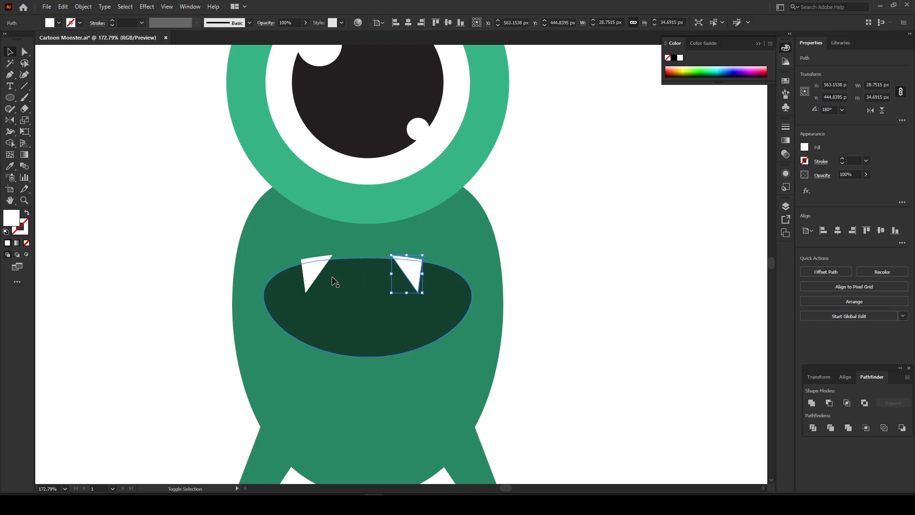
shift+click(315, 269)
key(ctrl+g)
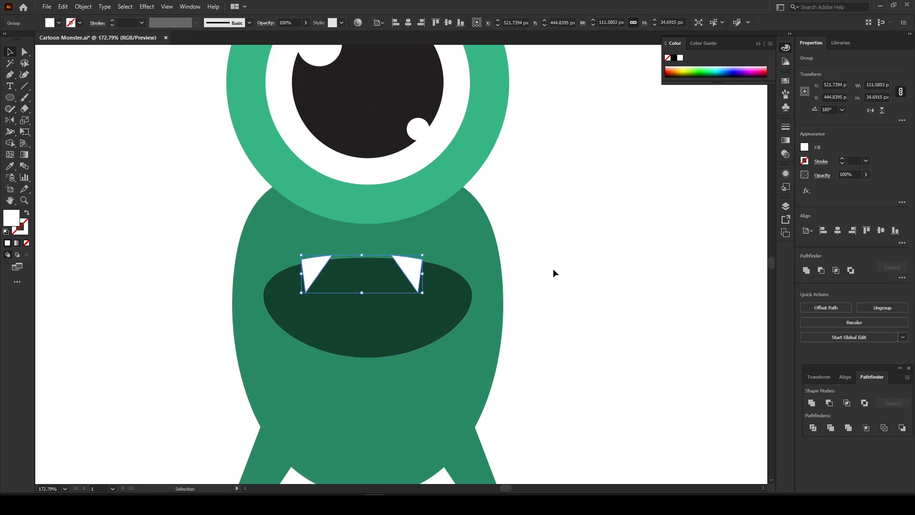
click(525, 274)
Step: Centre the teeth group horizontally on the mouth, using the mouth as the key object
click(416, 273)
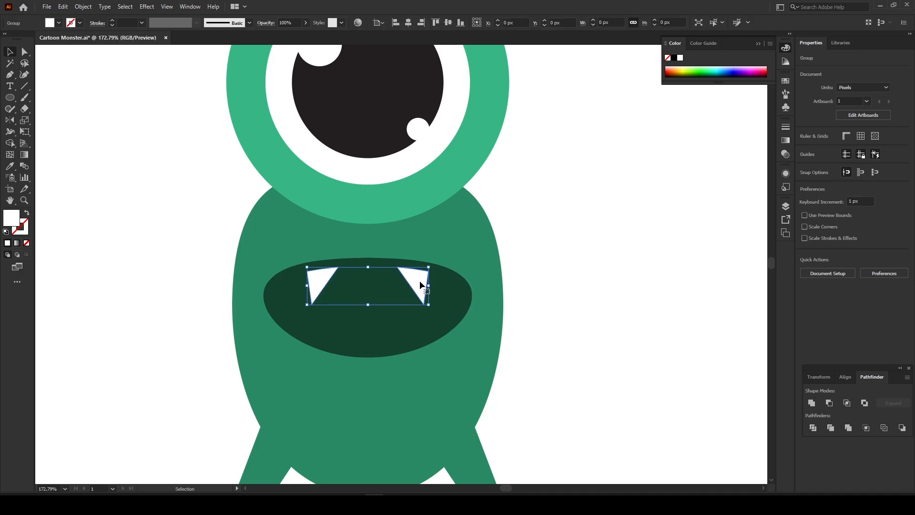
mouse_move(420, 280)
mouse_down()
mouse_move(429, 285)
mouse_move(418, 285)
mouse_up()
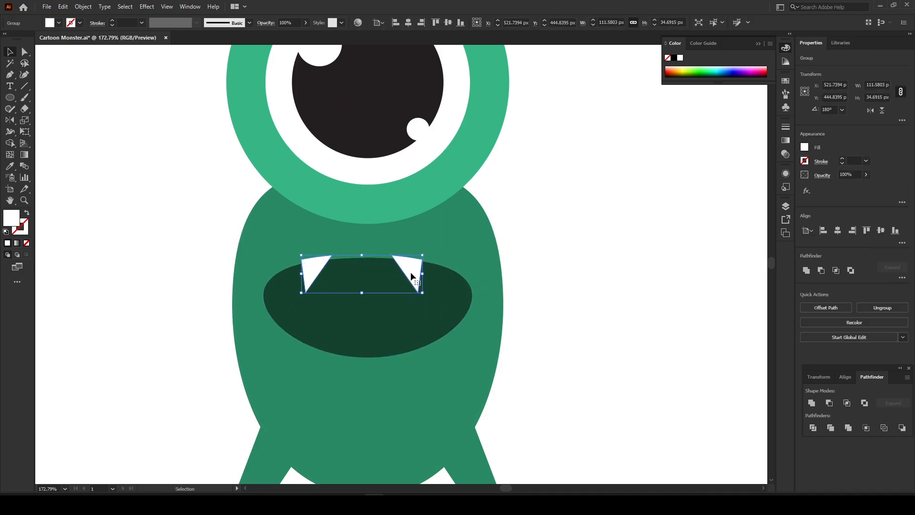
shift+click(395, 322)
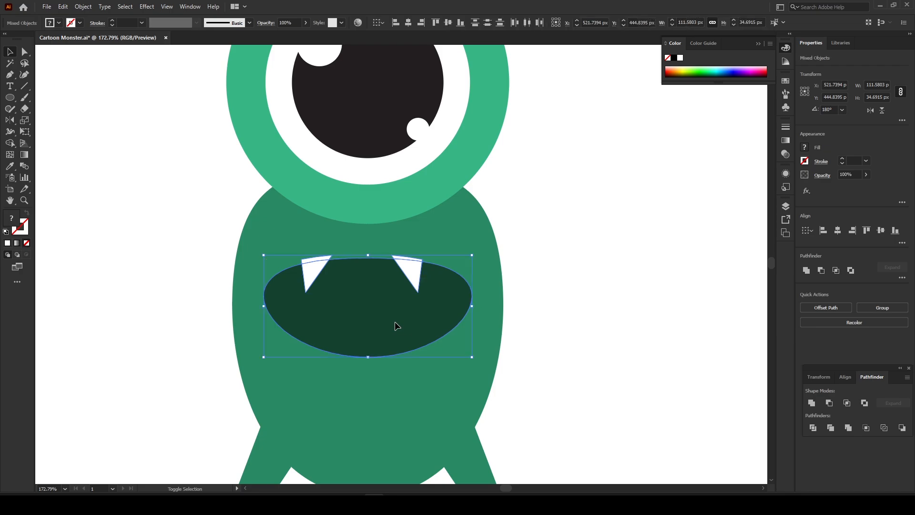
click(395, 323)
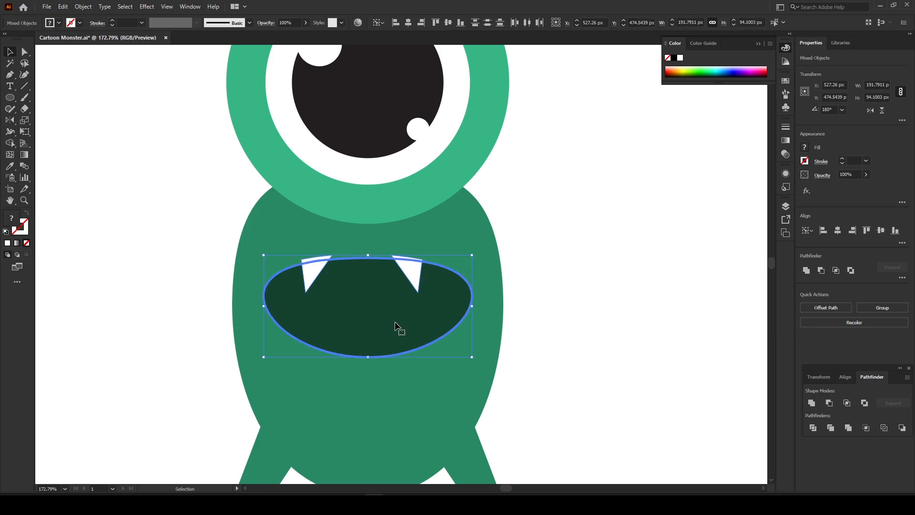
click(411, 22)
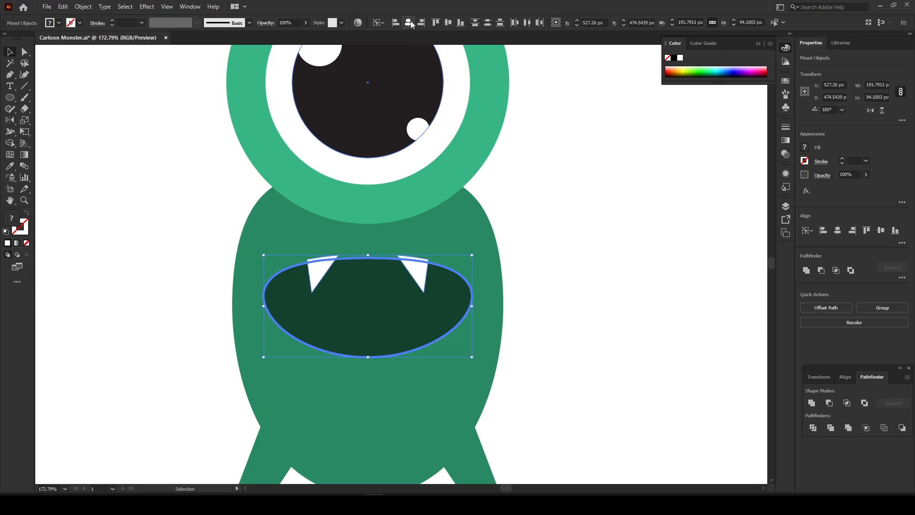
click(569, 199)
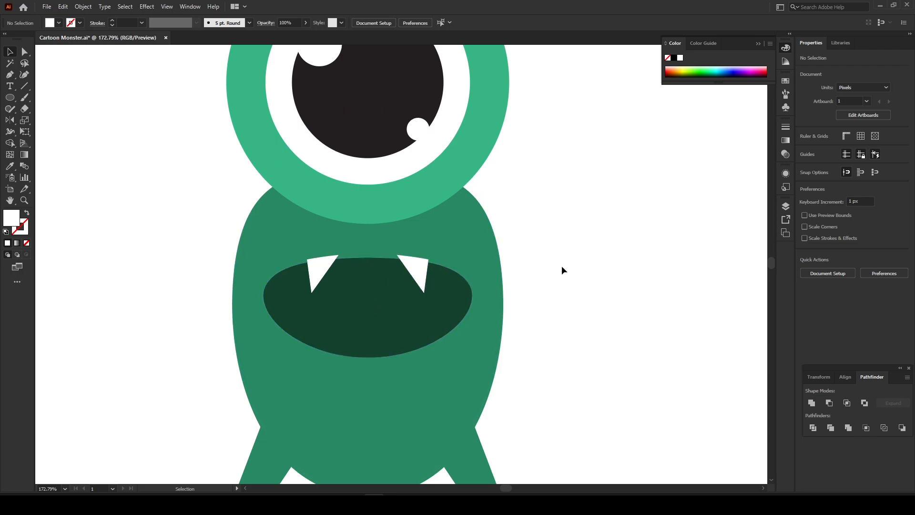
Step: Trim the parts of both teeth that stick out above the mouth's edge with the Shape Builder tool
click(414, 264)
shift+click(391, 316)
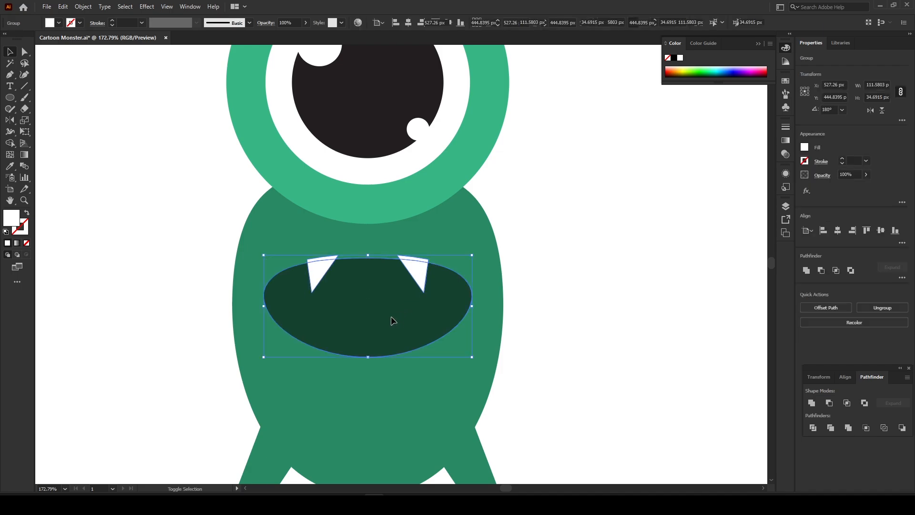
click(11, 143)
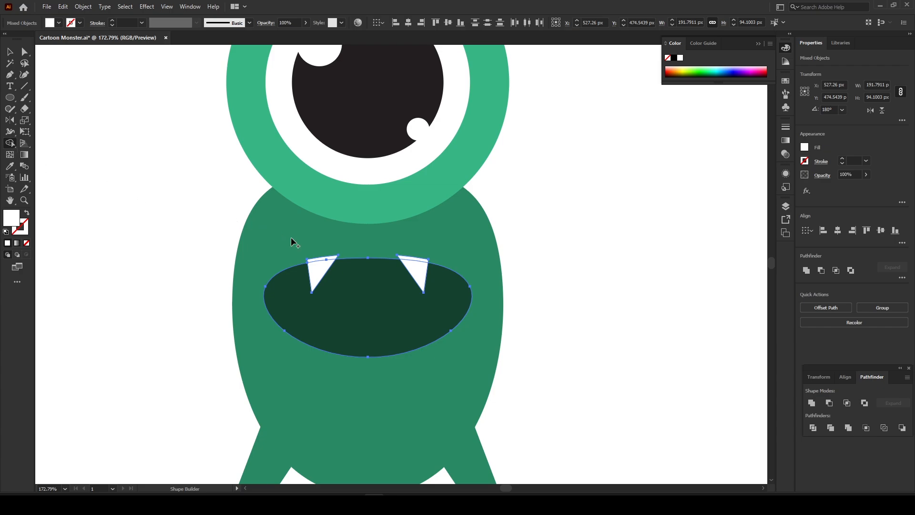
alt+click(336, 259)
alt+click(416, 256)
key(z)
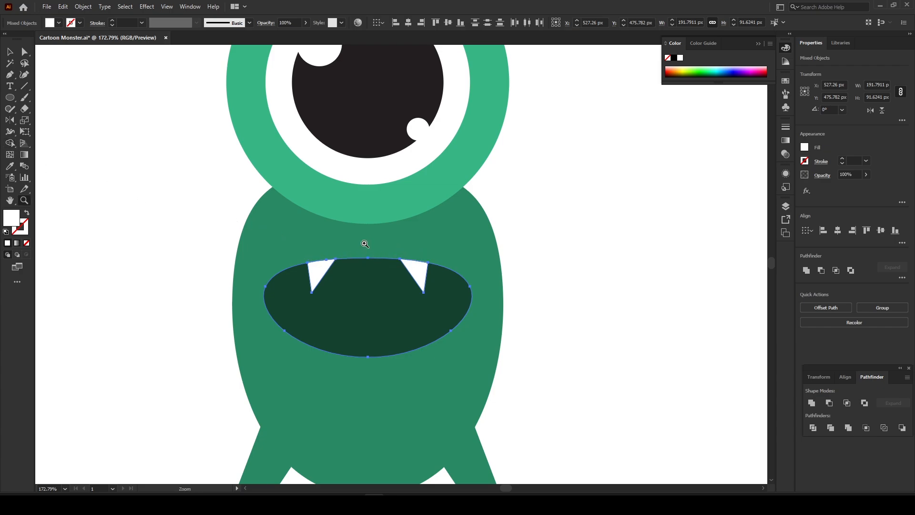
alt+click(364, 241)
alt+click(295, 262)
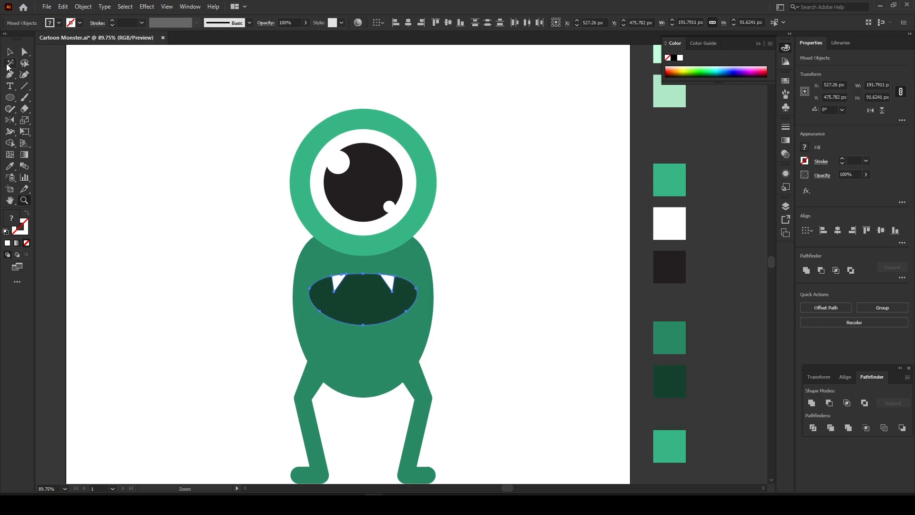
click(10, 51)
click(365, 93)
Step: Draw a straight diagonal line with the Pen tool from the head's upper left edge outward onto the empty canvas
scroll(380, 190, up, 2)
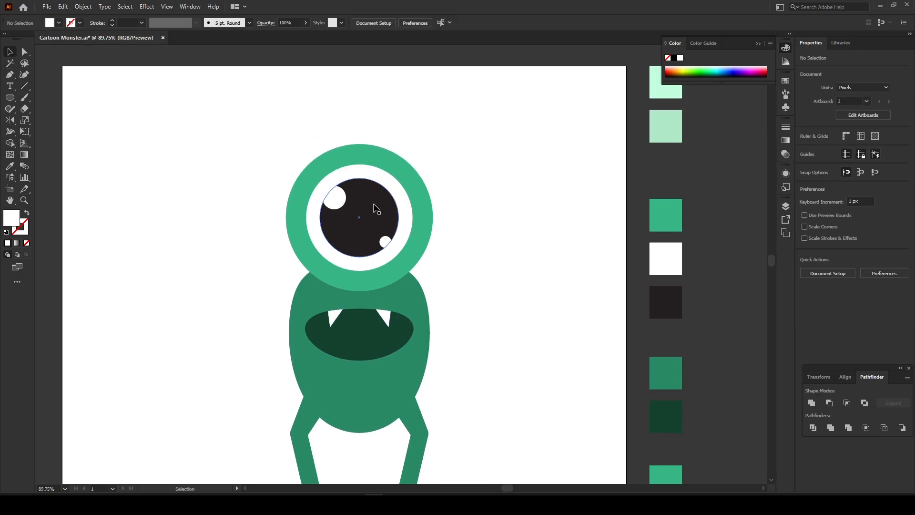
key(z)
click(380, 177)
drag(381, 178, 404, 192)
drag(381, 156, 386, 184)
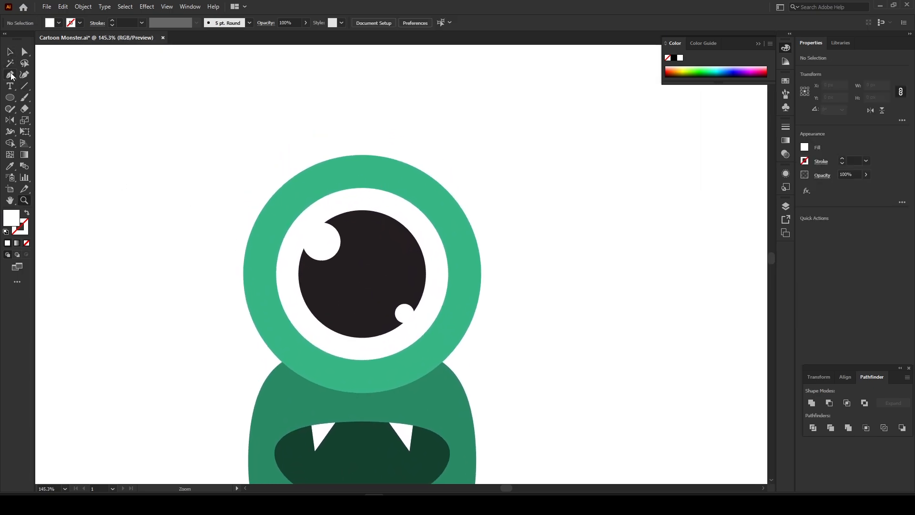
click(10, 52)
click(9, 75)
click(280, 199)
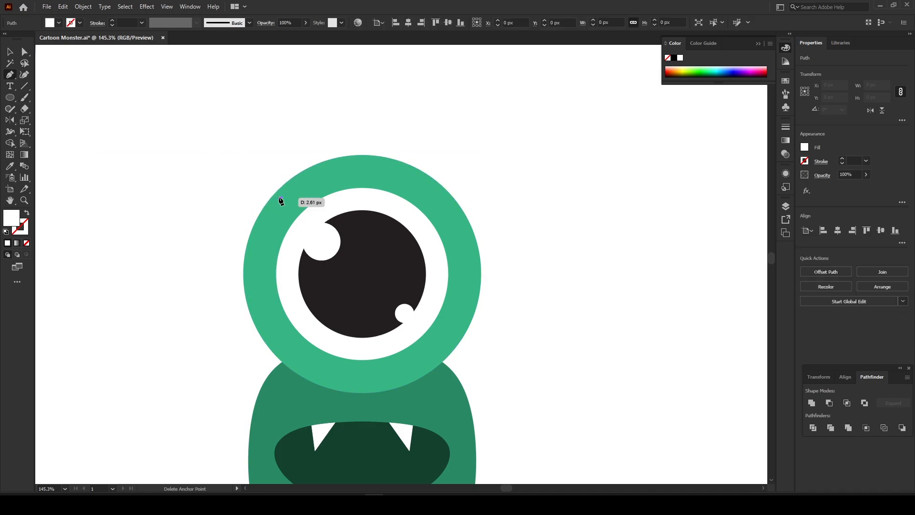
click(232, 159)
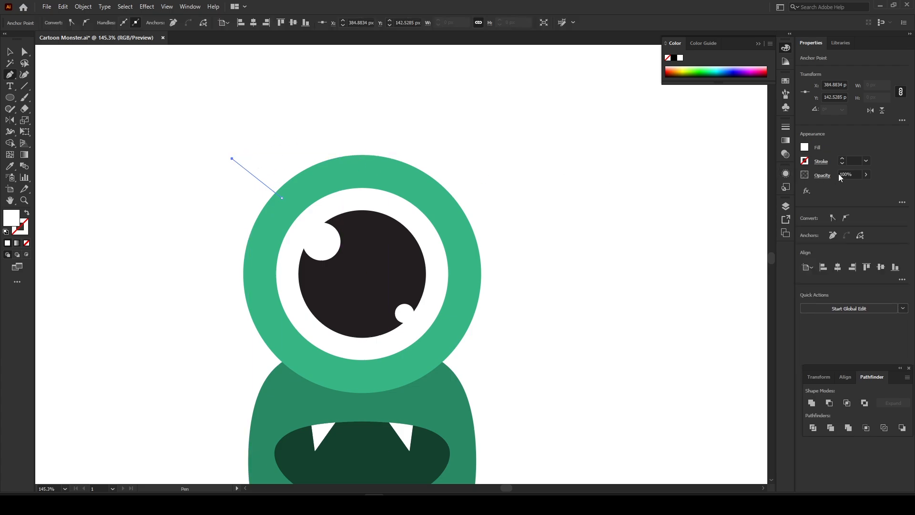
Step: Set the stroke weight of the diagonal line on the head's upper left edge to 25 pt
click(843, 159)
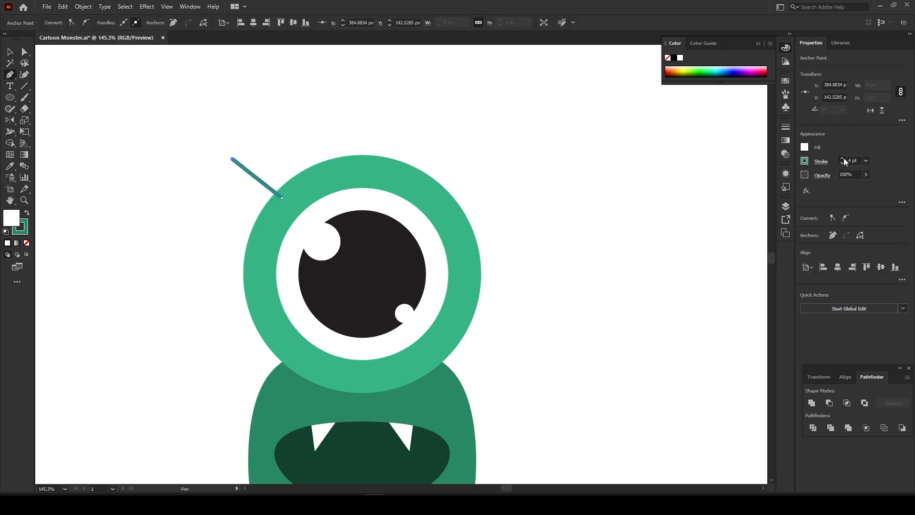
click(843, 159)
click(843, 159)
click(842, 159)
click(843, 160)
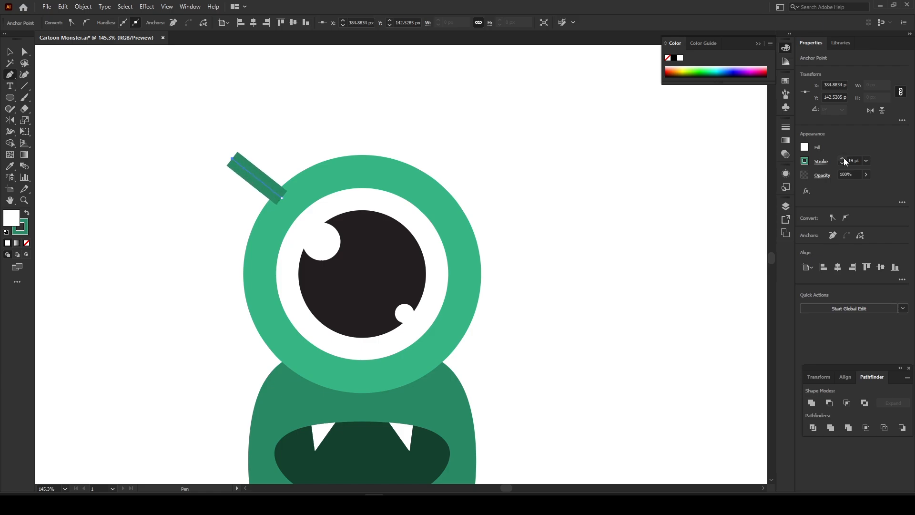
click(843, 159)
click(843, 159)
click(843, 159)
click(843, 159)
click(843, 159)
click(843, 159)
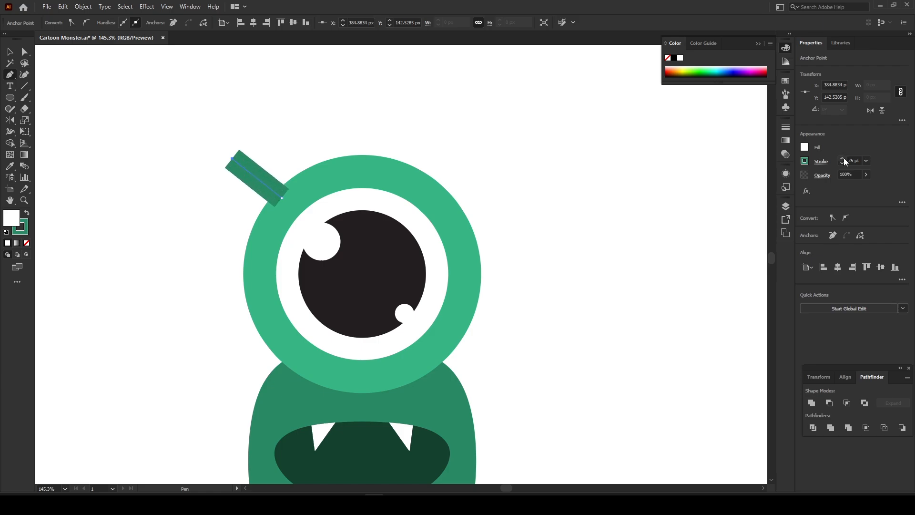
Step: Recolour the diagonal line's stroke with the light green of the head using the Eyedropper
drag(239, 180, 193, 152)
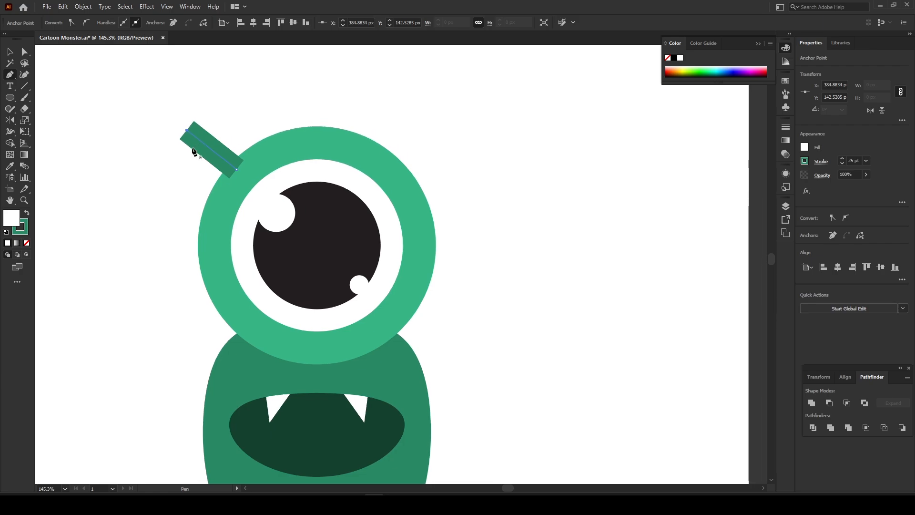
click(12, 52)
drag(269, 180, 267, 165)
key(z)
drag(326, 161, 264, 184)
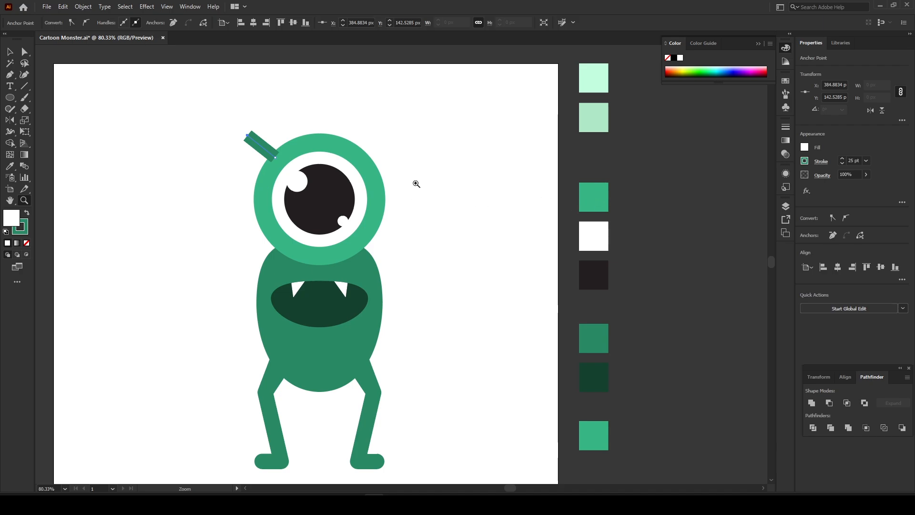
key(i)
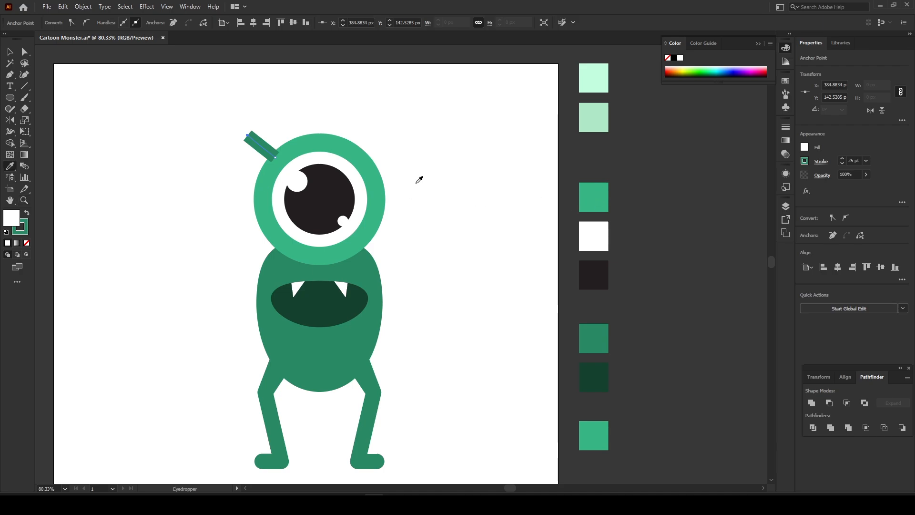
click(365, 154)
click(27, 214)
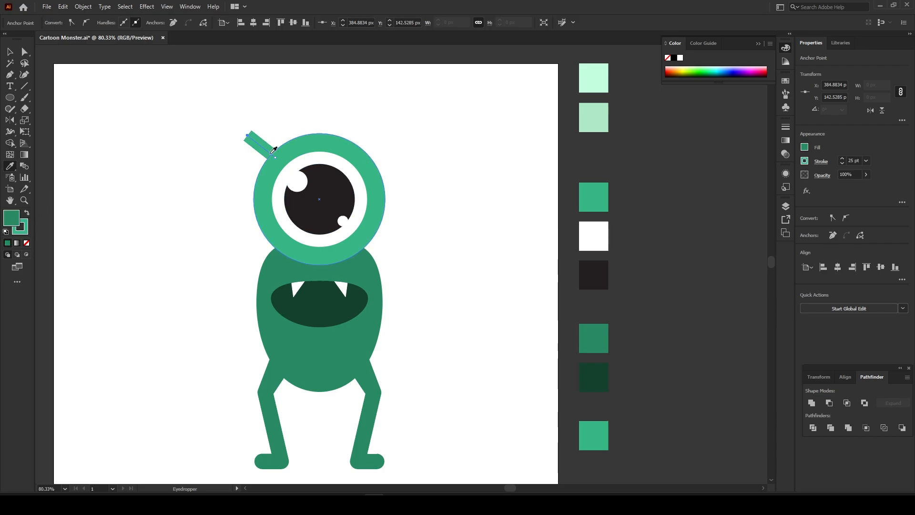
Step: Taper the line's outer end to about 2.5 px wide with the Width tool, shaping it into a pointed horn
key(z)
drag(259, 135, 314, 185)
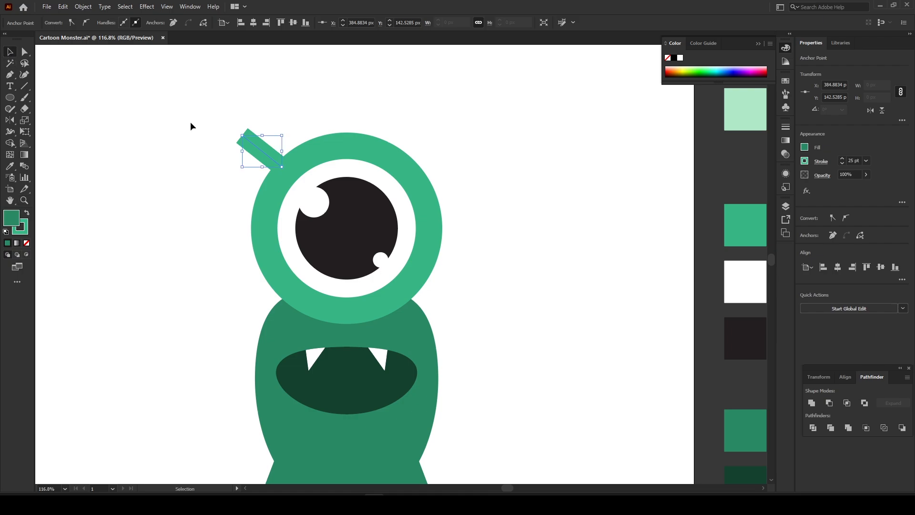
drag(277, 119, 299, 138)
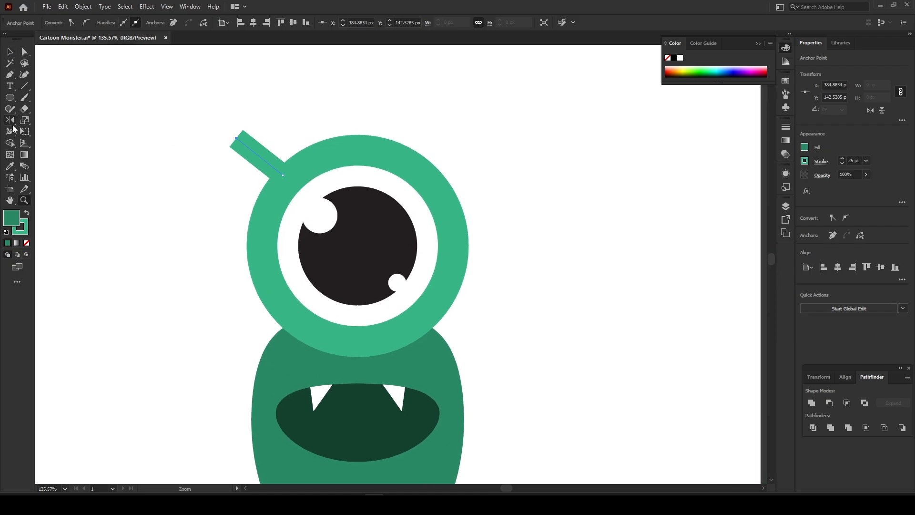
click(12, 134)
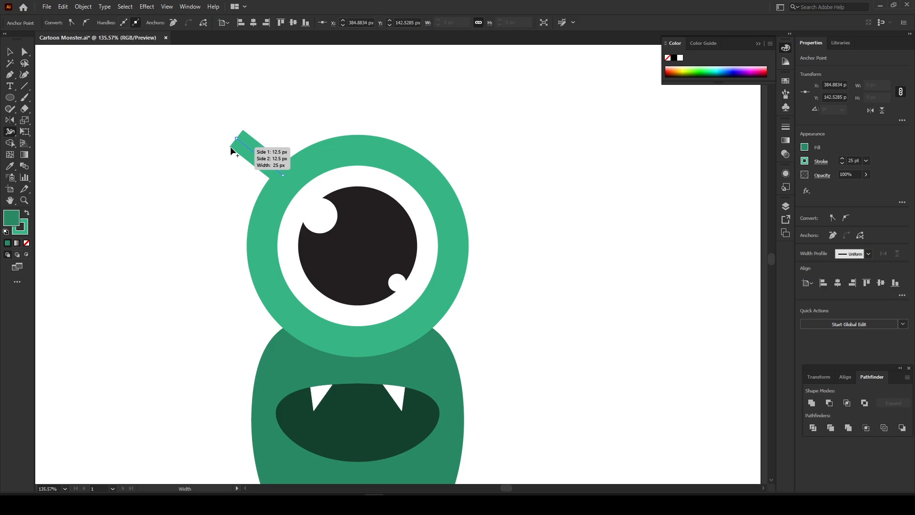
drag(231, 146, 236, 139)
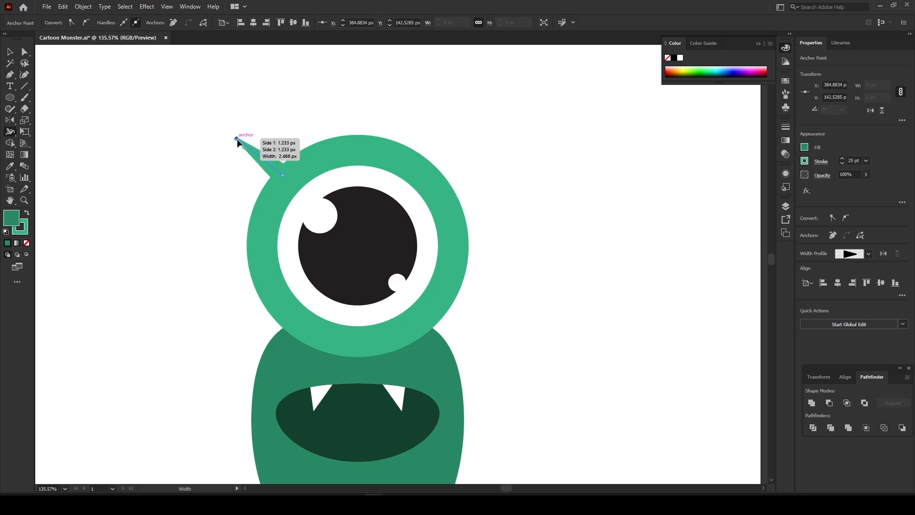
click(9, 51)
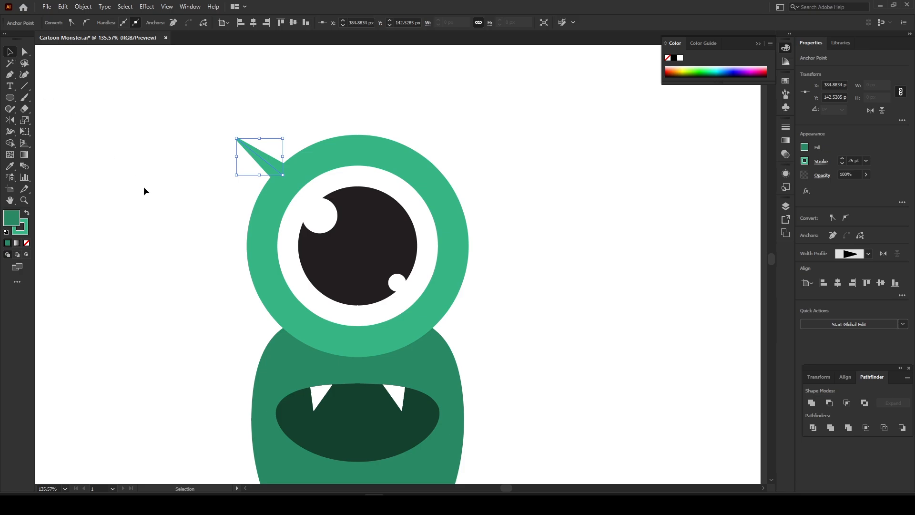
click(143, 188)
Step: Reflect a copy of the horn across a vertical axis through the head's centre
key(z)
drag(358, 200, 281, 213)
drag(356, 212, 328, 212)
key(v)
click(240, 161)
drag(238, 159, 226, 147)
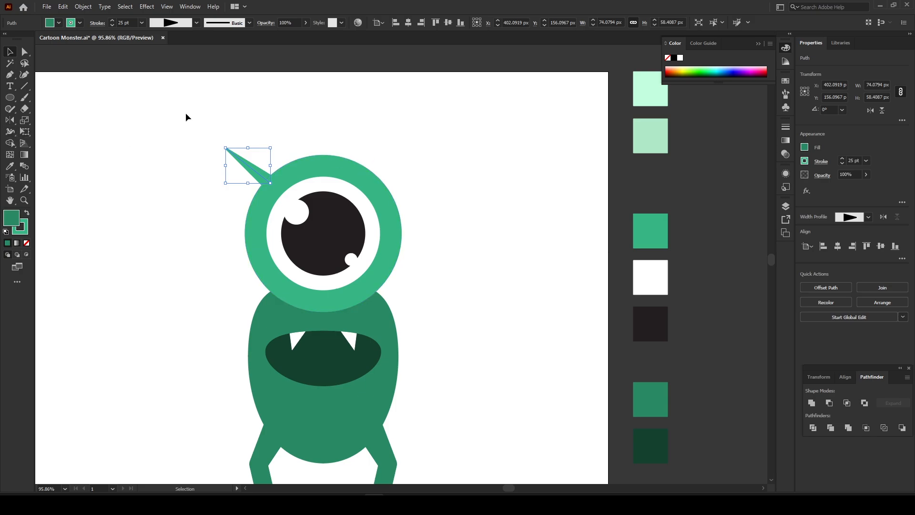
click(13, 123)
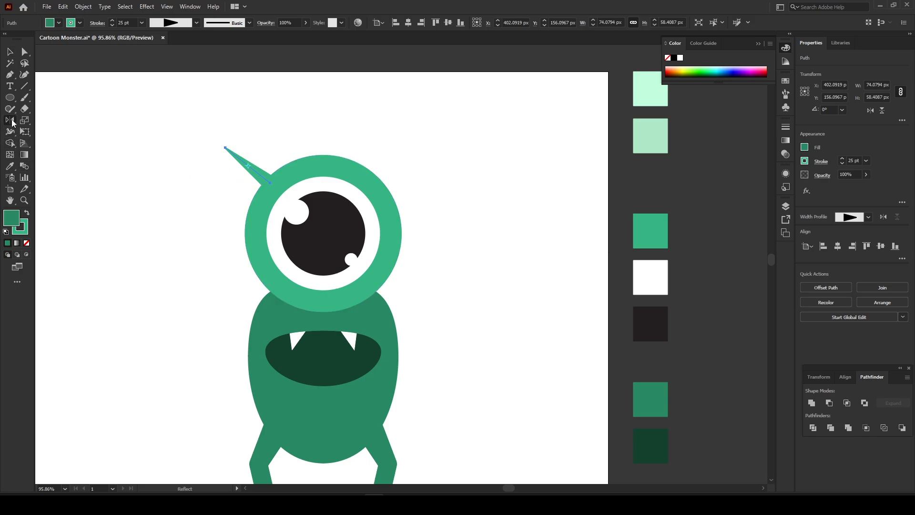
alt+click(323, 165)
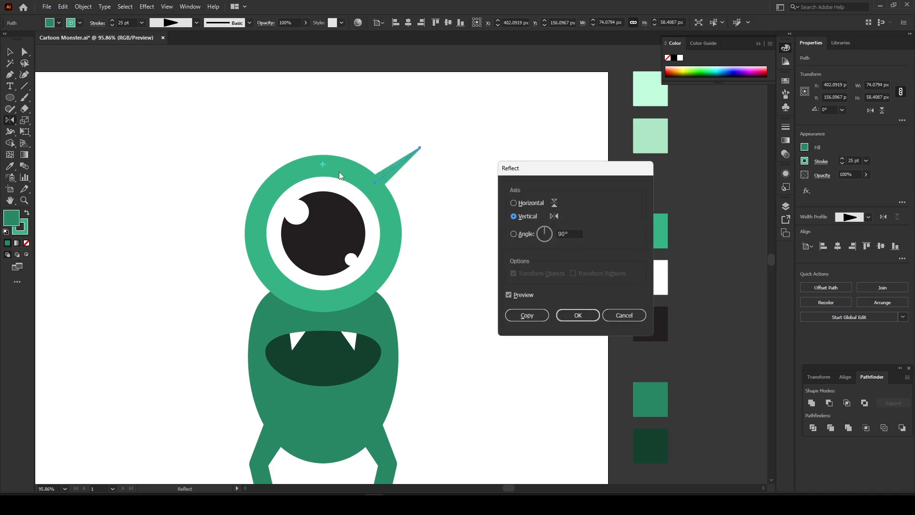
click(527, 315)
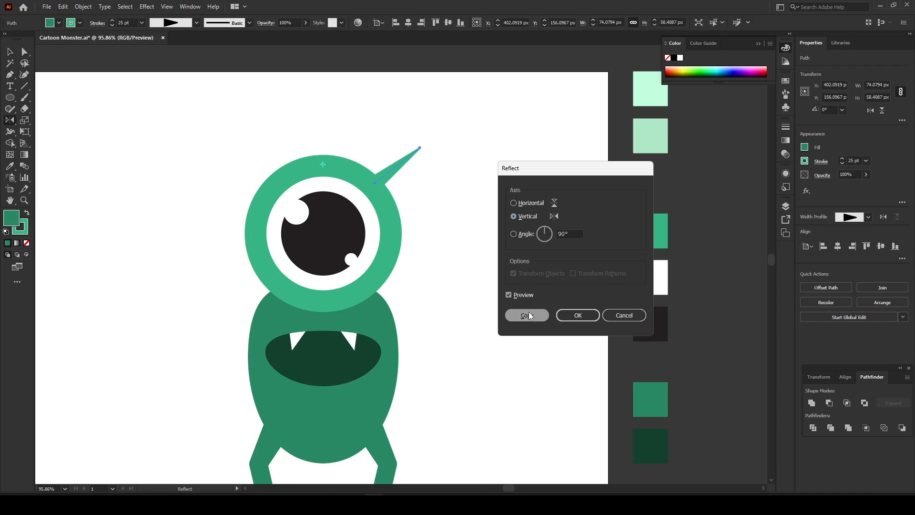
click(10, 52)
click(180, 130)
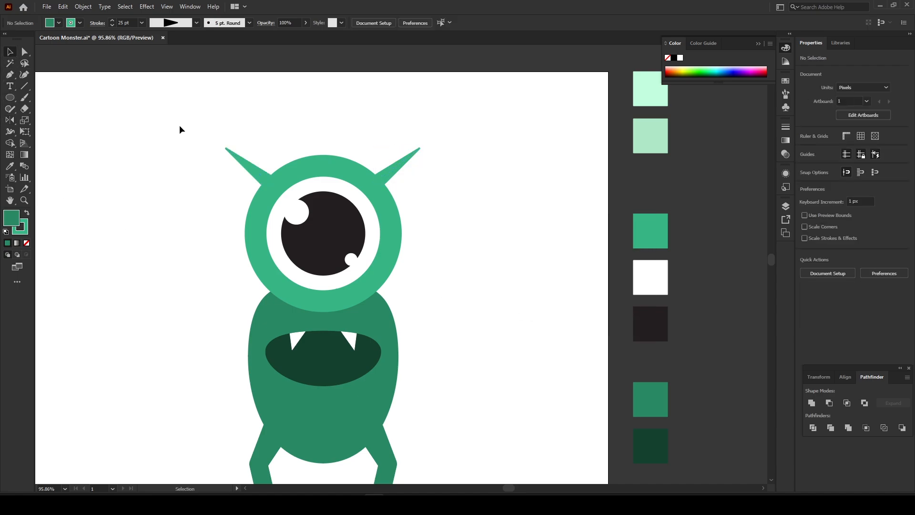
Step: Group the two horns
drag(210, 155, 186, 167)
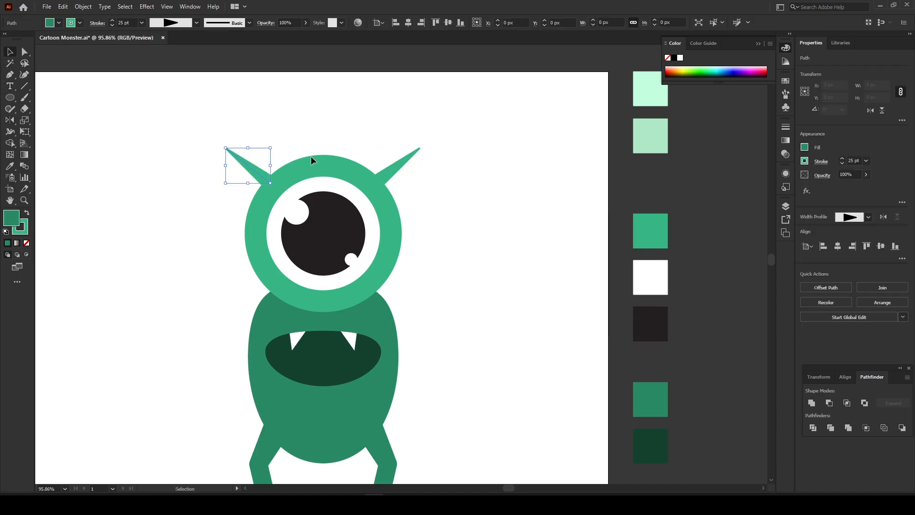
drag(400, 113, 413, 134)
drag(440, 177, 439, 178)
drag(438, 134, 404, 157)
shift+click(227, 152)
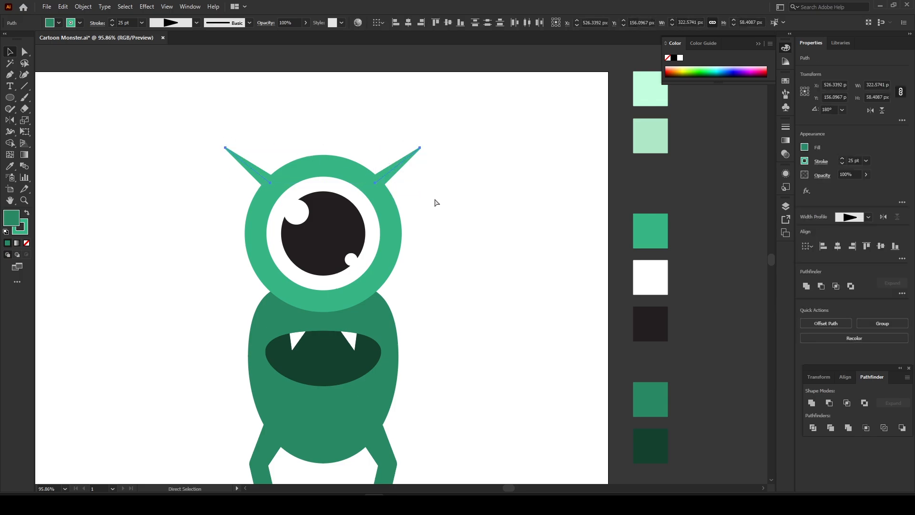
key(ctrl+g)
drag(399, 168, 396, 145)
key(ctrl+z)
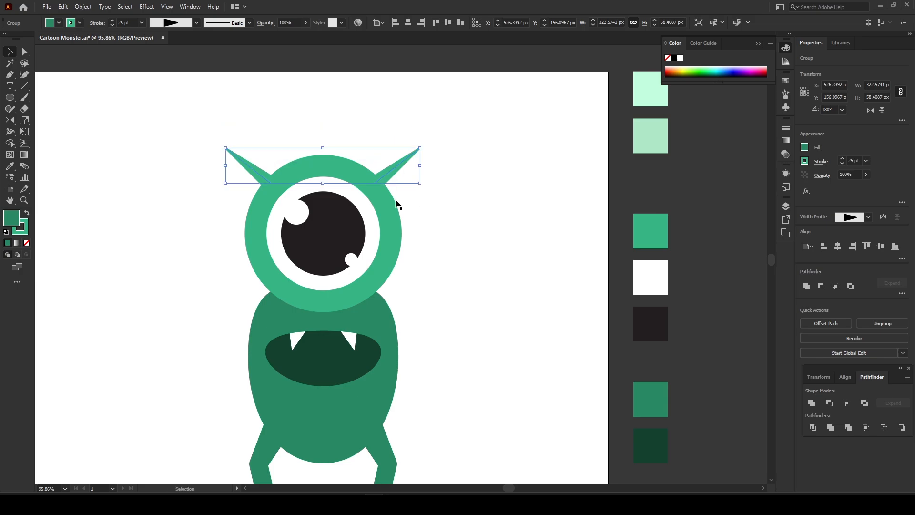
Step: Centre the horn group horizontally on the head circle, using the circle as the key object
shift+click(328, 161)
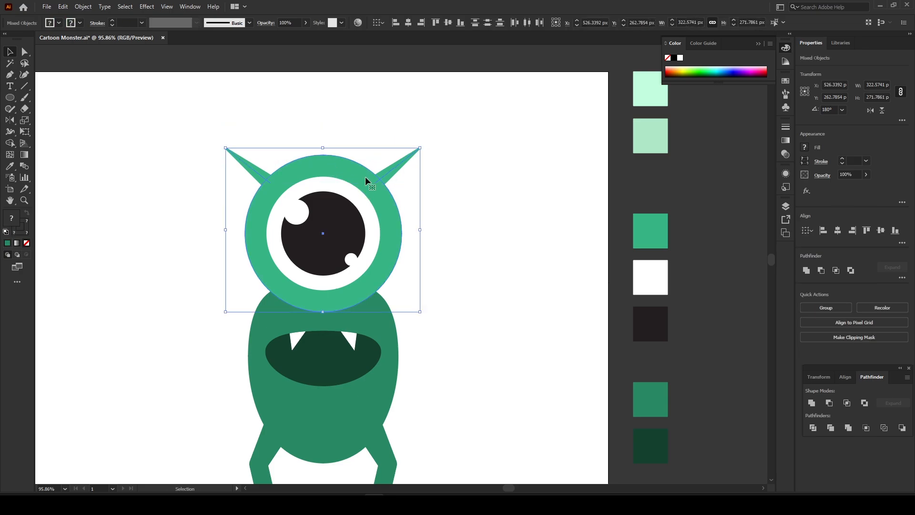
click(437, 152)
click(401, 155)
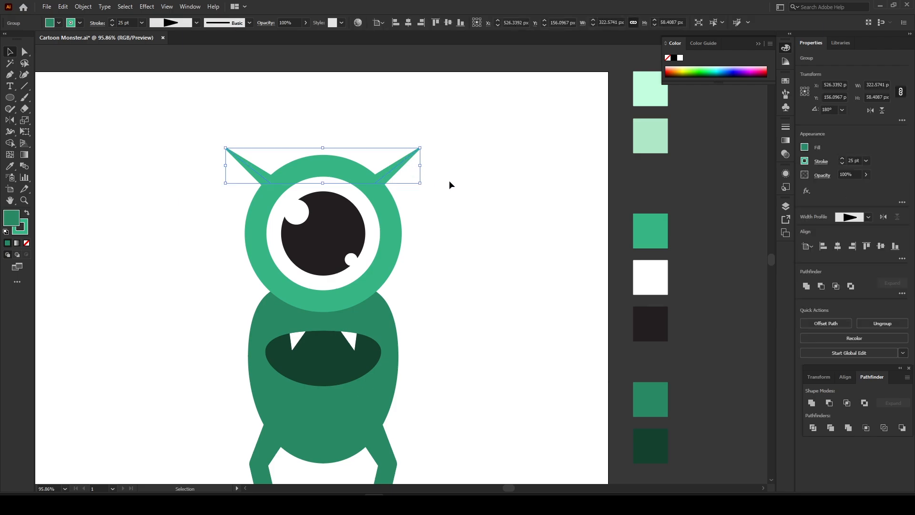
shift+click(322, 164)
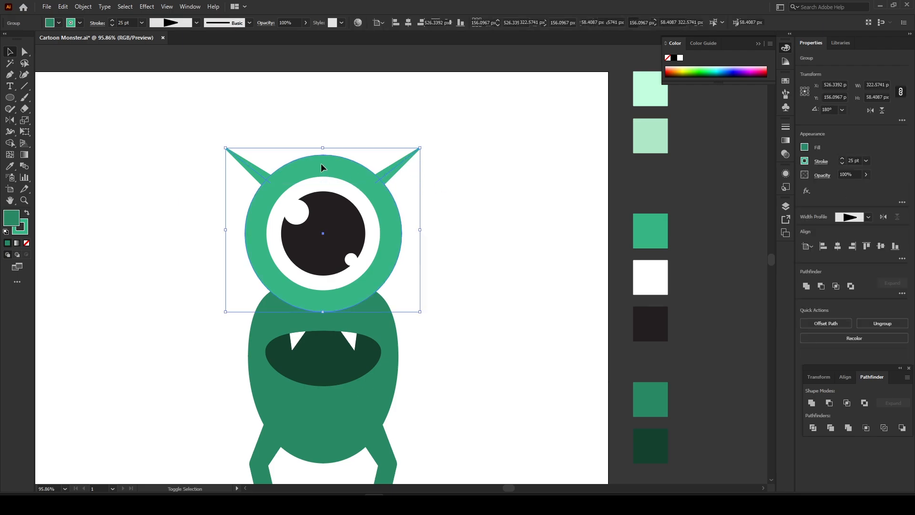
click(321, 163)
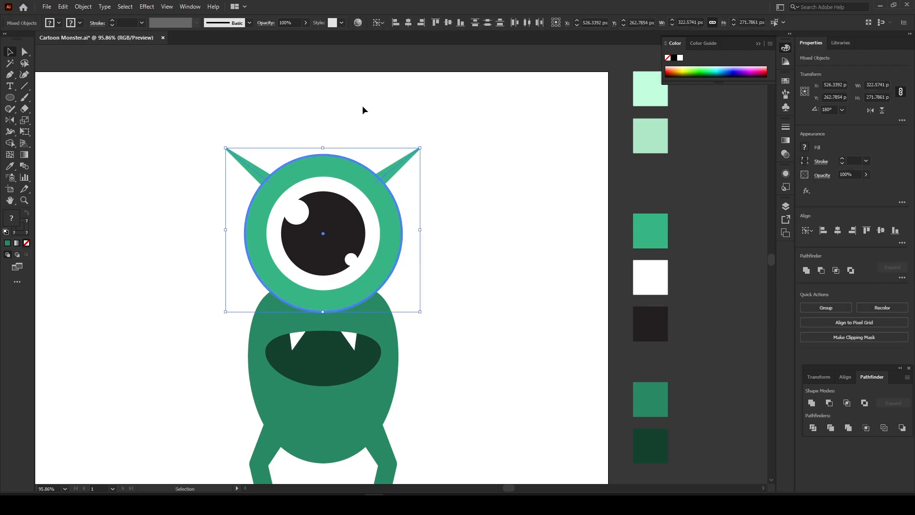
click(410, 27)
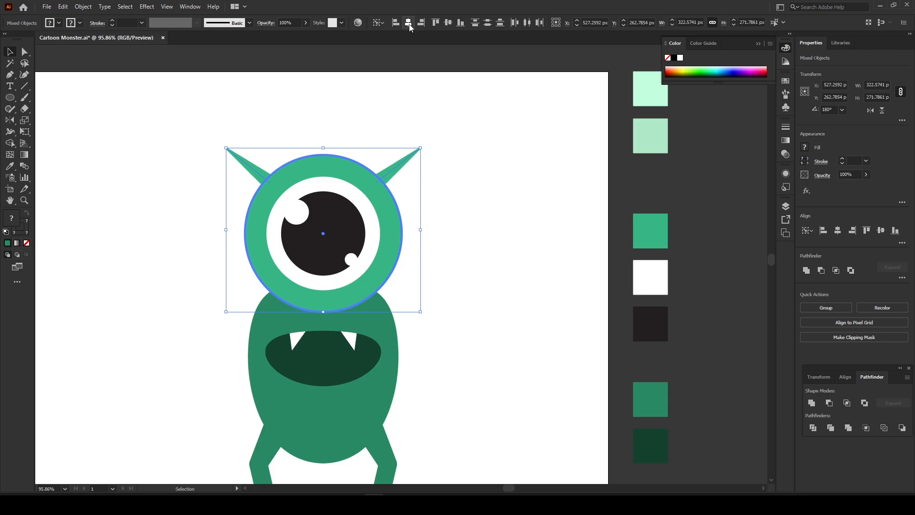
click(449, 143)
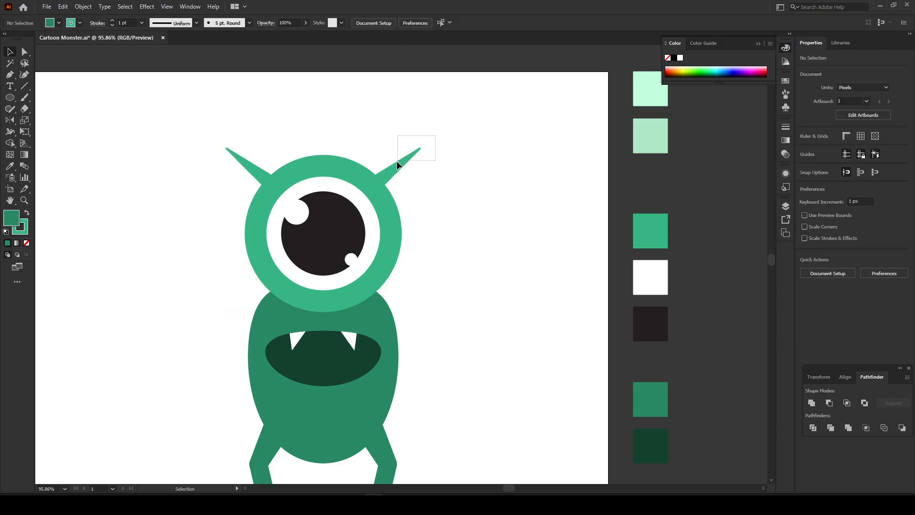
click(391, 165)
drag(331, 106, 284, 218)
click(449, 152)
Step: Recolour the stroke of both legs with the lowest light green palette swatch and leave the legs without a fill
key(z)
drag(347, 289, 330, 298)
drag(346, 313, 383, 335)
drag(339, 380, 338, 358)
drag(345, 311, 348, 324)
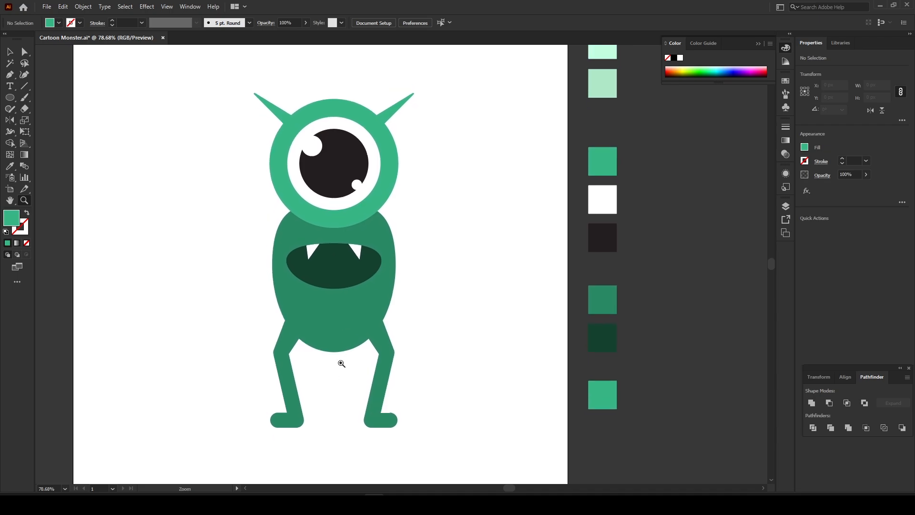
mouse_move(342, 363)
mouse_down()
mouse_move(351, 362)
mouse_move(331, 364)
mouse_move(340, 364)
mouse_up()
key(v)
drag(250, 360, 422, 439)
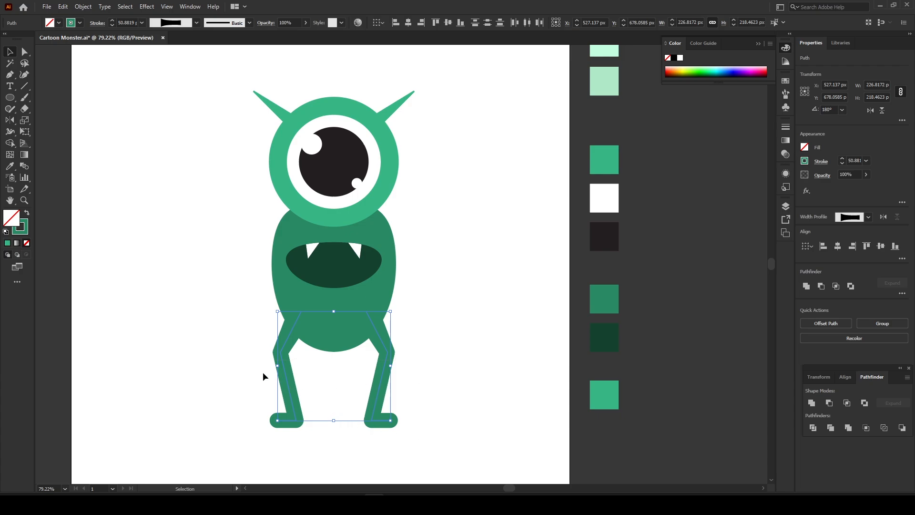
drag(296, 404, 416, 439)
drag(238, 370, 412, 442)
key(i)
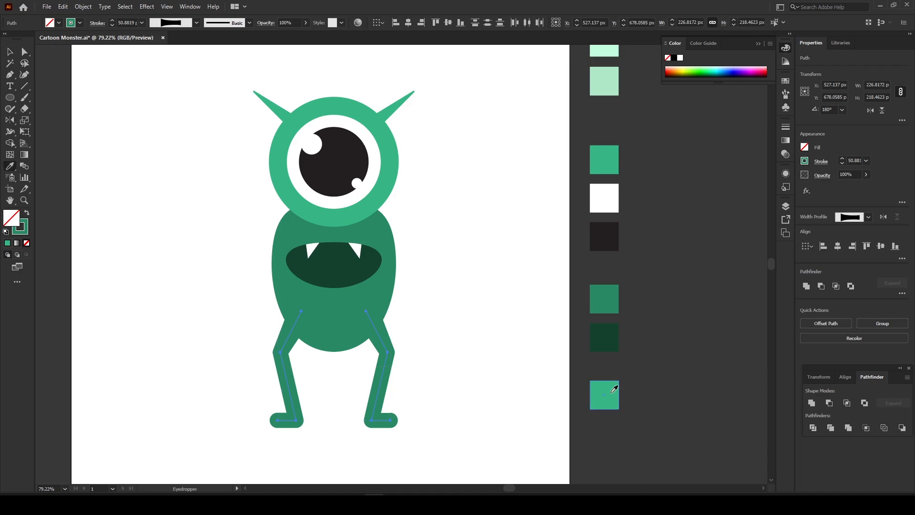
click(615, 390)
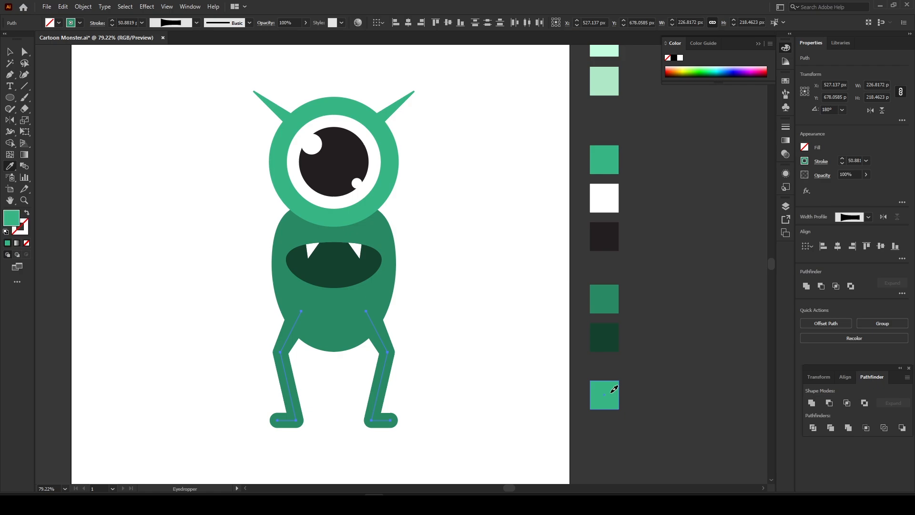
key(ctrl+z)
shift+click(591, 390)
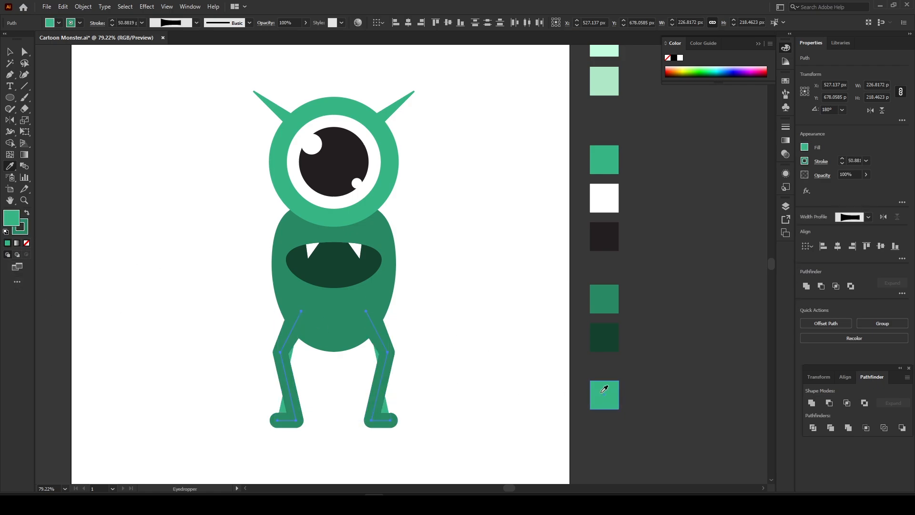
click(26, 214)
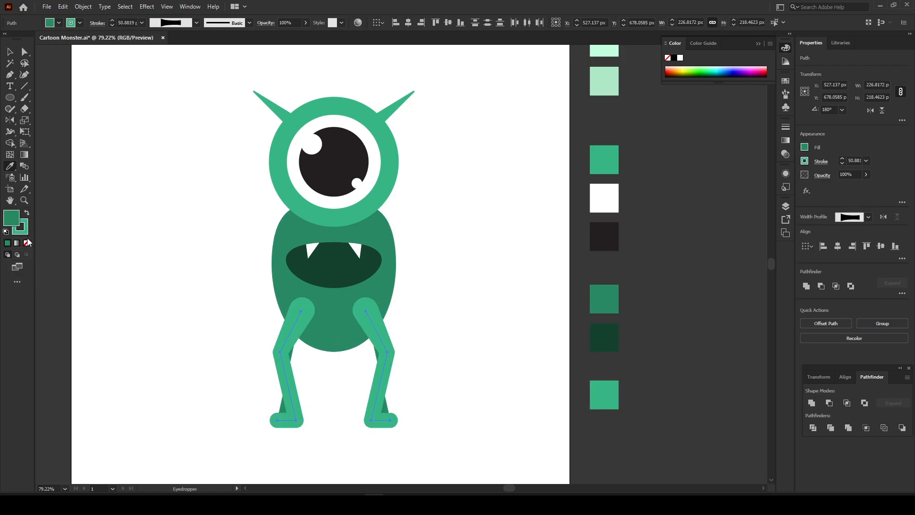
click(27, 244)
Step: Send both legs to the back so their upper ends sit behind the body
key(ctrl+shift+bracketleft)
click(10, 51)
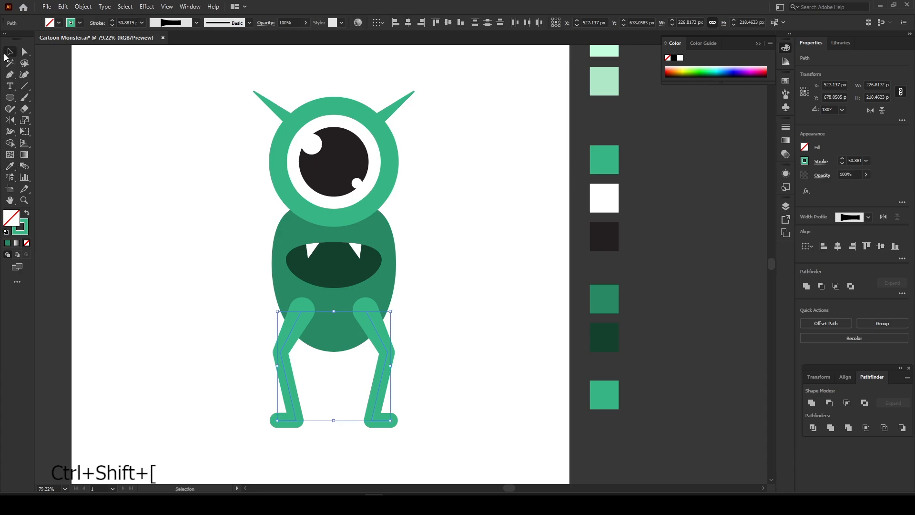
drag(274, 396, 434, 429)
key(a)
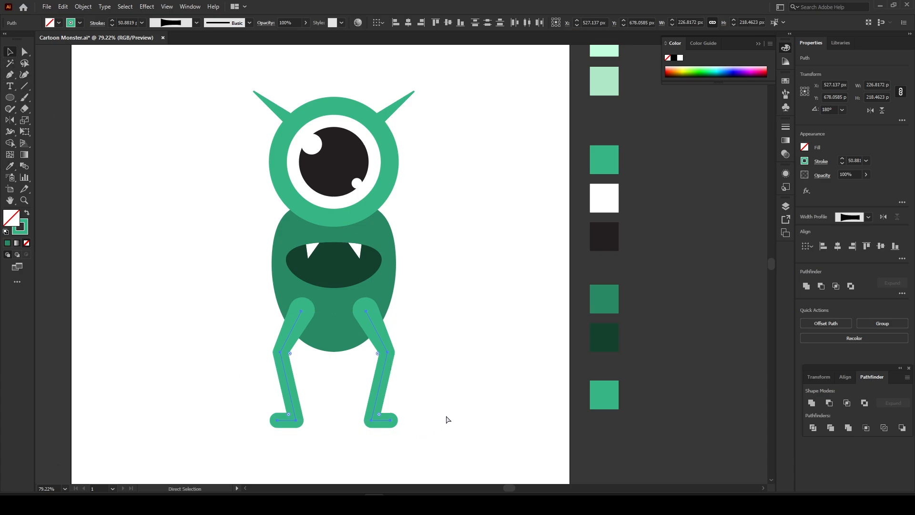
key(ctrl+shift)
key(ctrl+shift+bracketleft)
key(v)
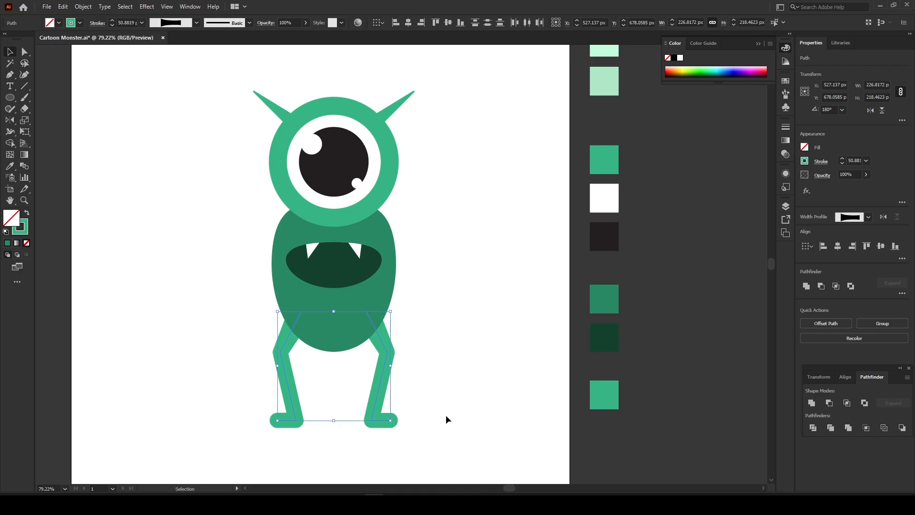
Step: Scale the horns, head and eye down together to about 260 × 219 px and seat them on top of the body
click(436, 349)
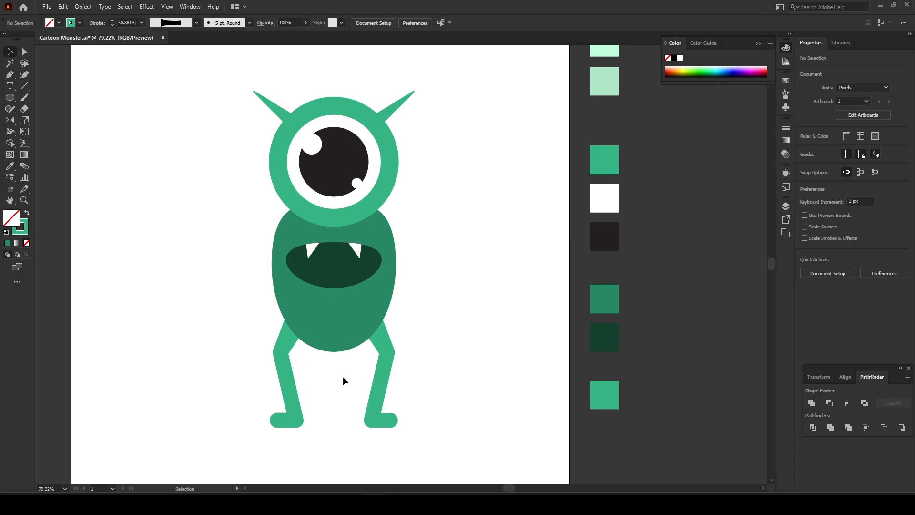
key(z)
mouse_move(408, 331)
mouse_down()
mouse_move(354, 353)
mouse_move(406, 344)
mouse_up()
key(space)
drag(388, 295, 427, 318)
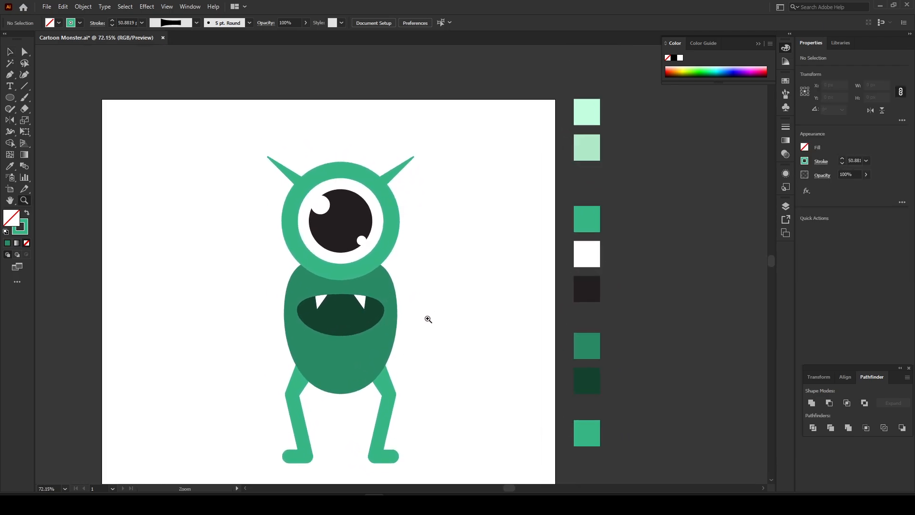
key(v)
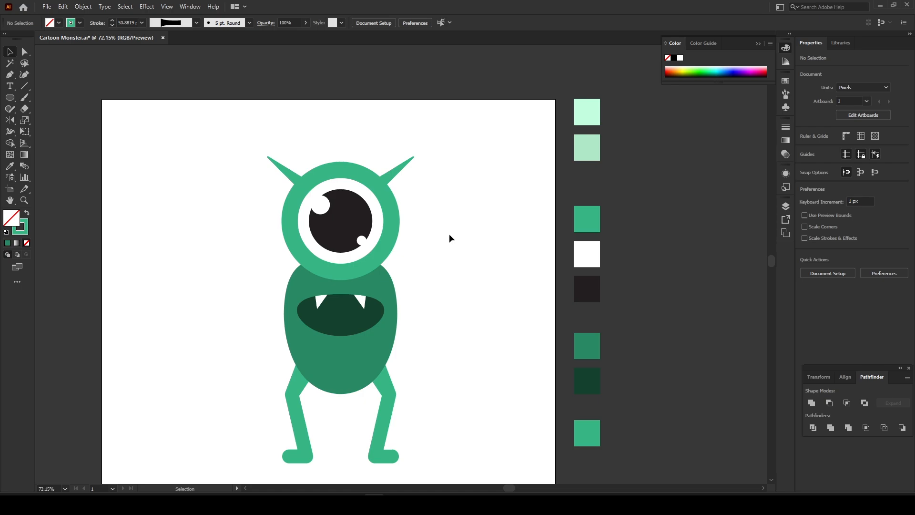
drag(247, 140, 453, 256)
click(276, 168)
drag(266, 158, 434, 236)
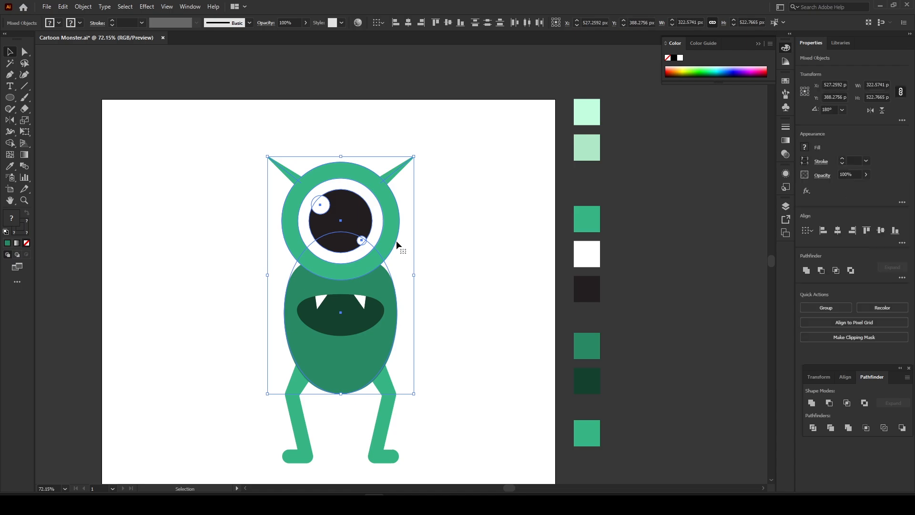
shift+click(385, 288)
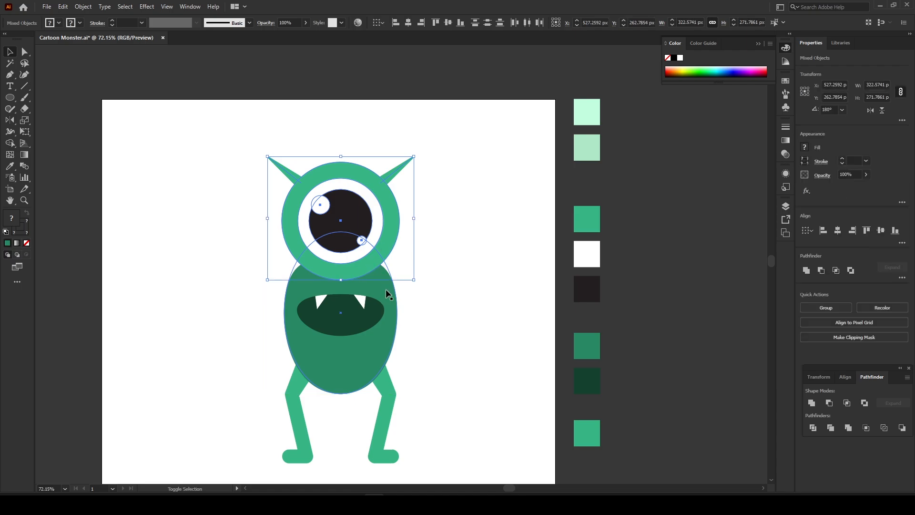
drag(414, 219, 345, 243)
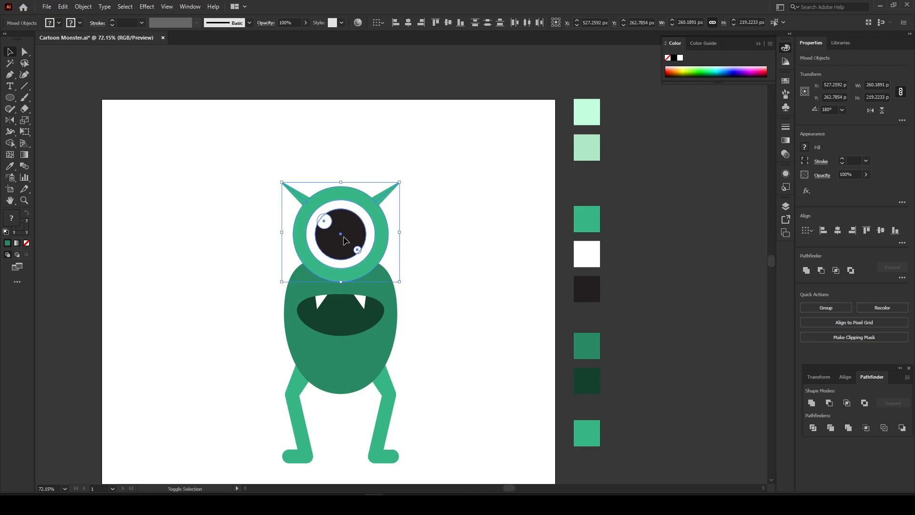
click(439, 255)
Step: Group all parts of the monster and centre the group horizontally and vertically on the artboard
key(z)
alt+click(436, 254)
drag(378, 312, 368, 286)
drag(380, 296, 410, 310)
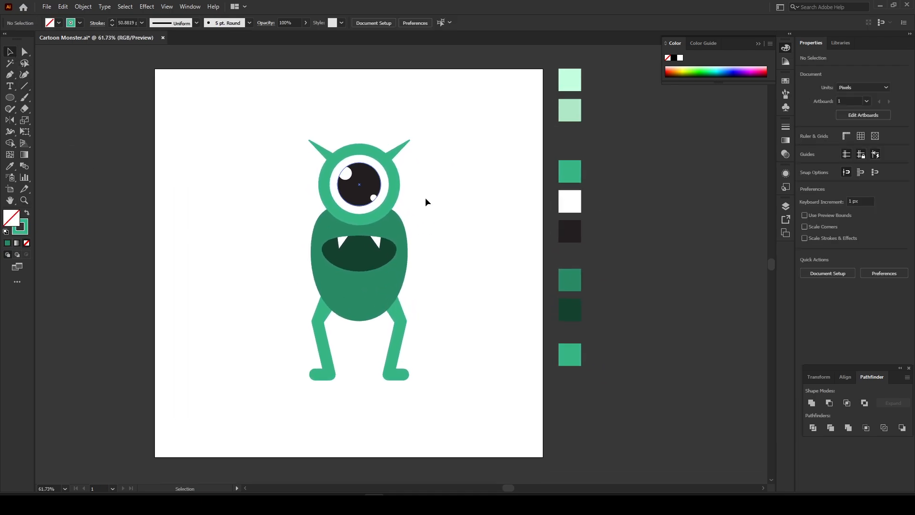
drag(419, 244, 427, 242)
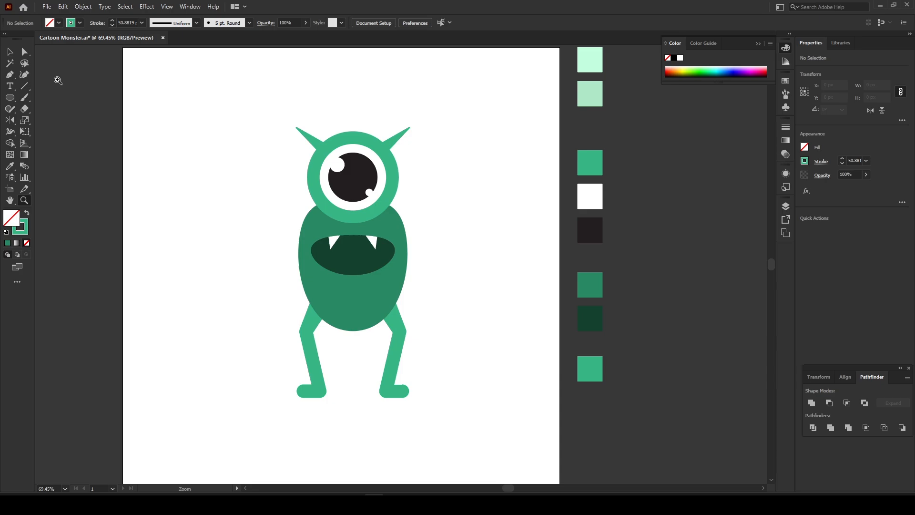
click(10, 55)
drag(257, 95, 451, 422)
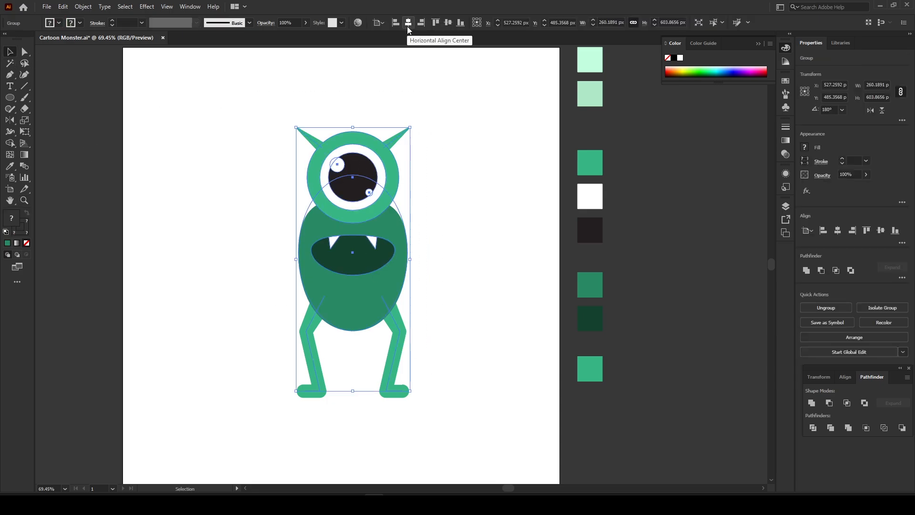
click(408, 28)
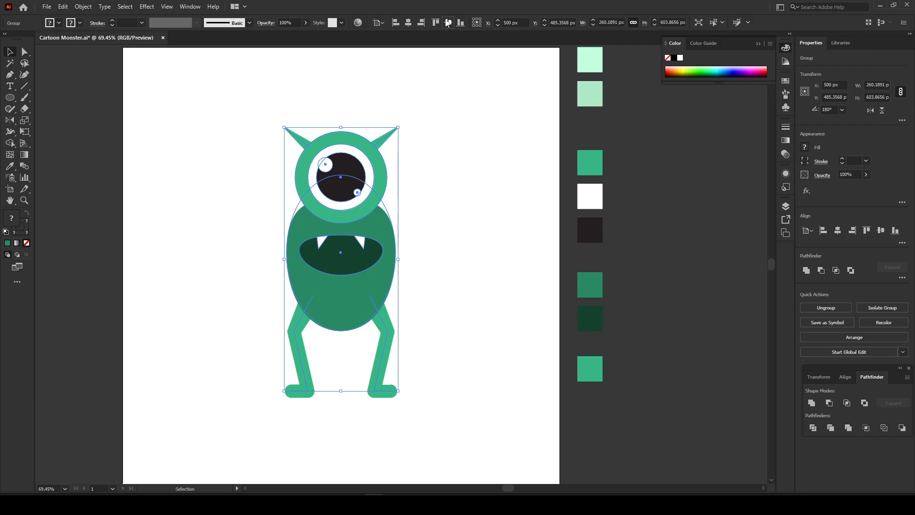
click(448, 23)
click(437, 178)
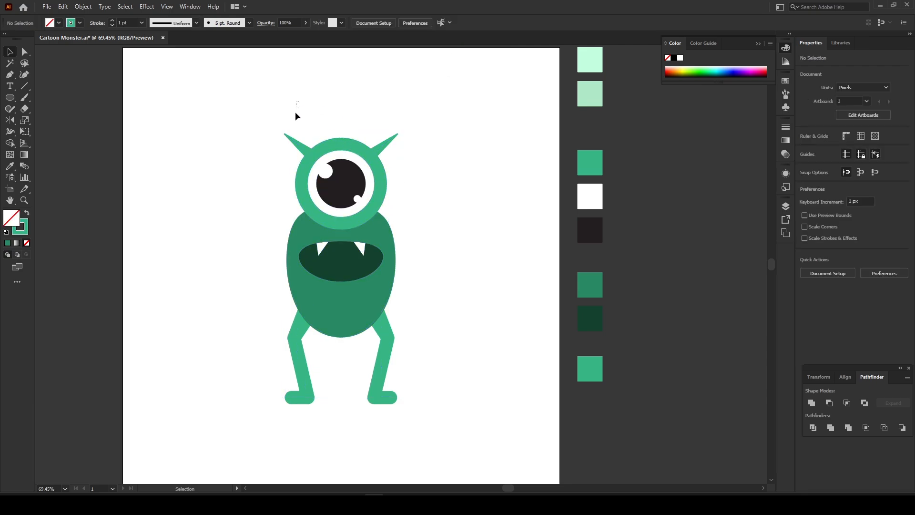
Step: Draw a 1000 × 1000 px background square that covers the whole artboard
drag(299, 101, 411, 336)
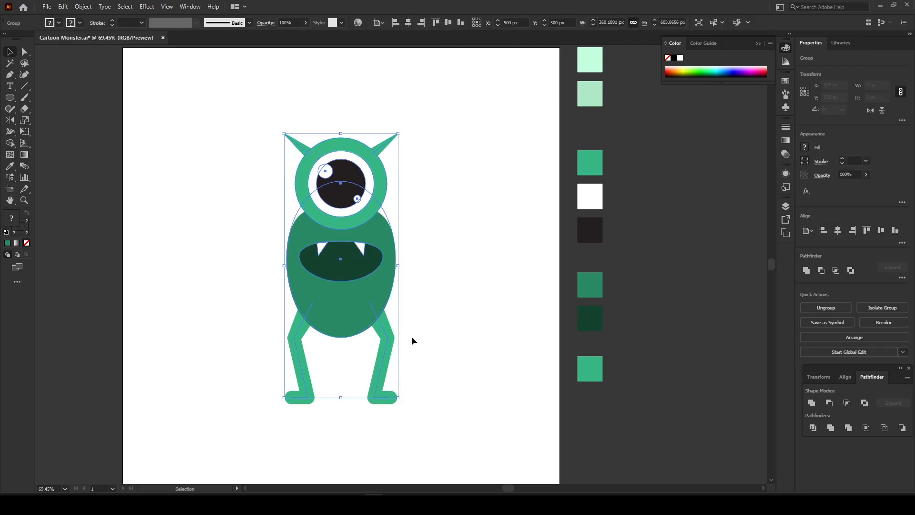
key(z)
drag(385, 257, 358, 264)
click(12, 52)
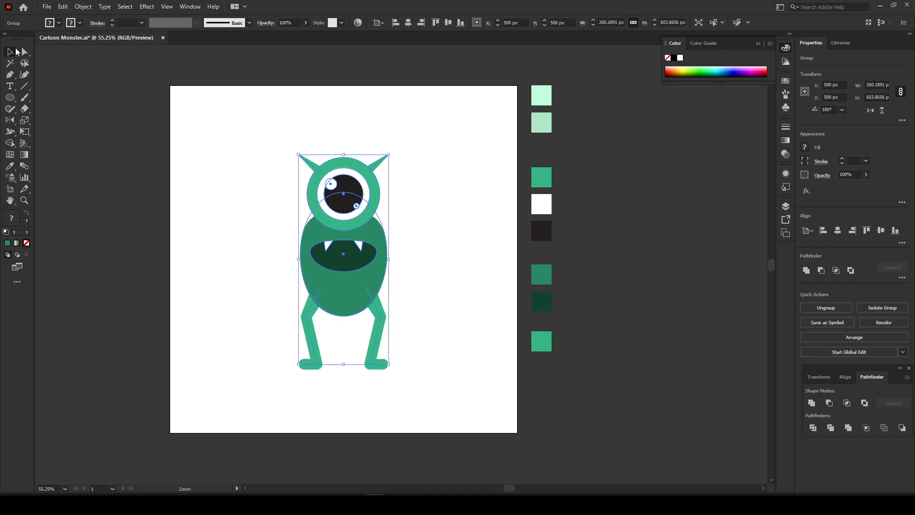
click(160, 107)
click(10, 97)
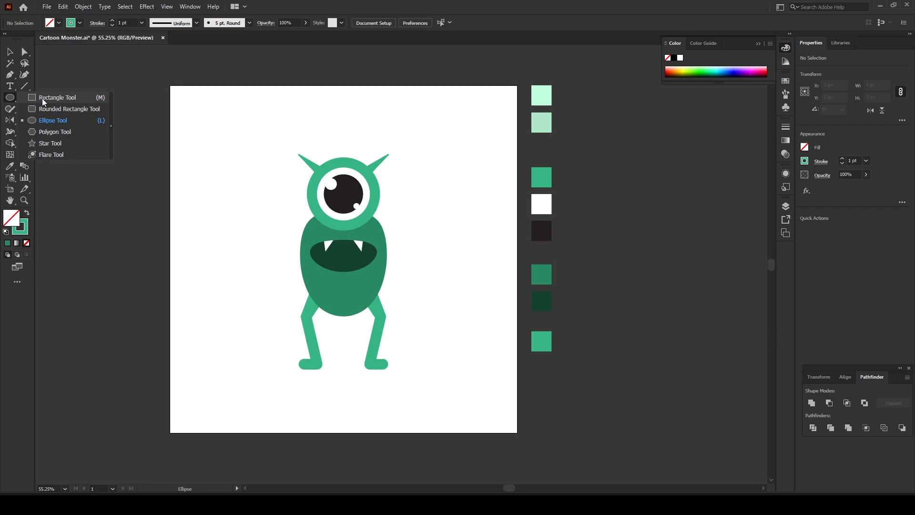
click(42, 98)
drag(171, 87, 518, 432)
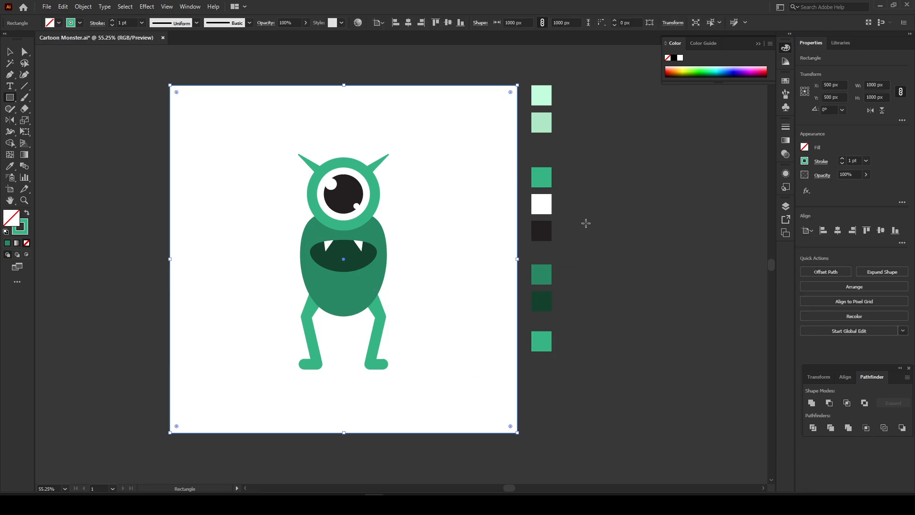
Step: Fill the background square with the topmost pale mint palette swatch and send it to the back behind the monster
key(i)
click(543, 96)
click(16, 55)
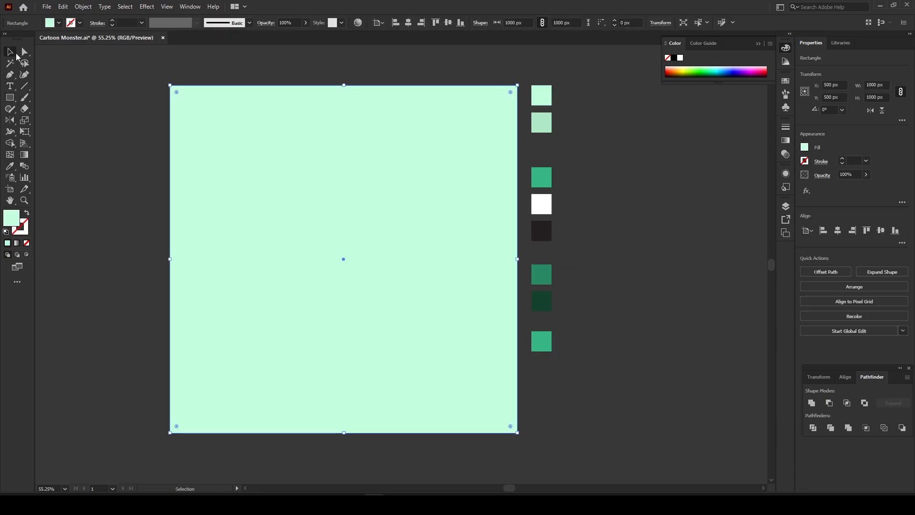
key(ctrl+shift+bracketleft)
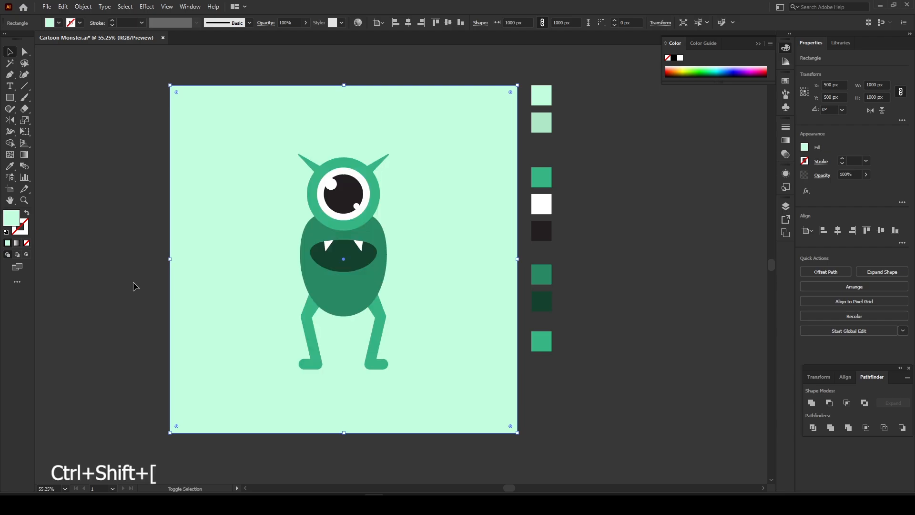
click(626, 292)
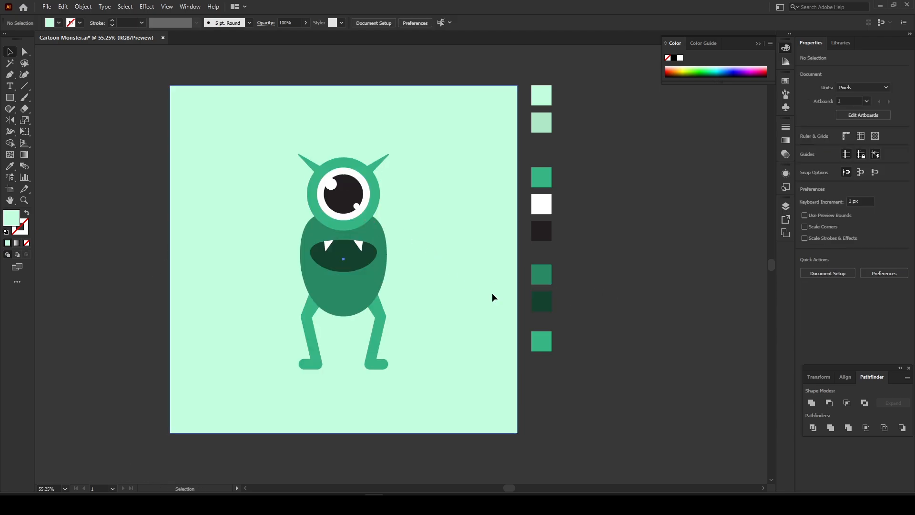
click(492, 293)
click(596, 324)
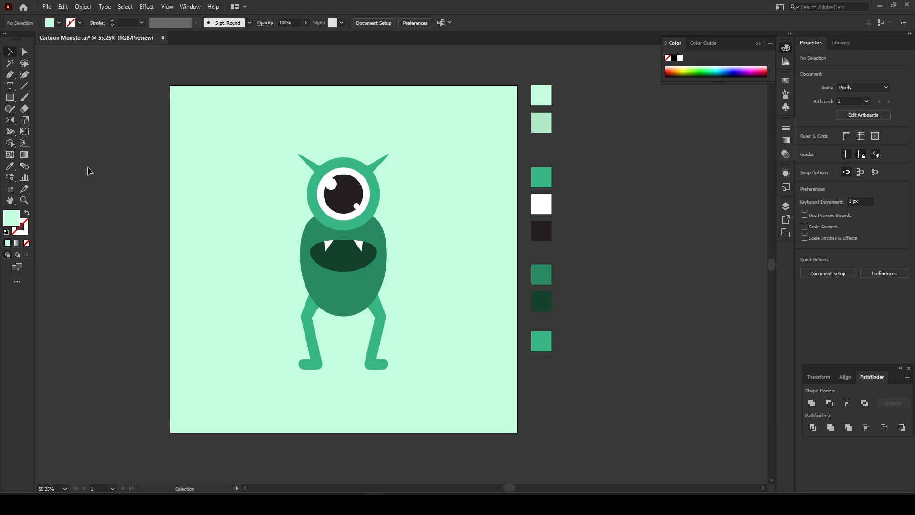
Step: Draw a flat shadow ellipse about 364 × 49 px across the feet and fill it with the second mint palette swatch
click(10, 98)
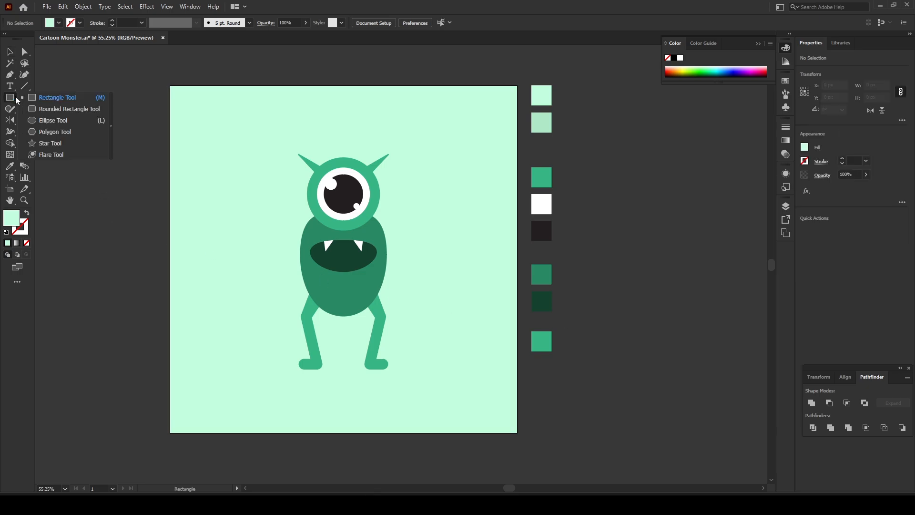
click(50, 120)
drag(280, 360, 407, 377)
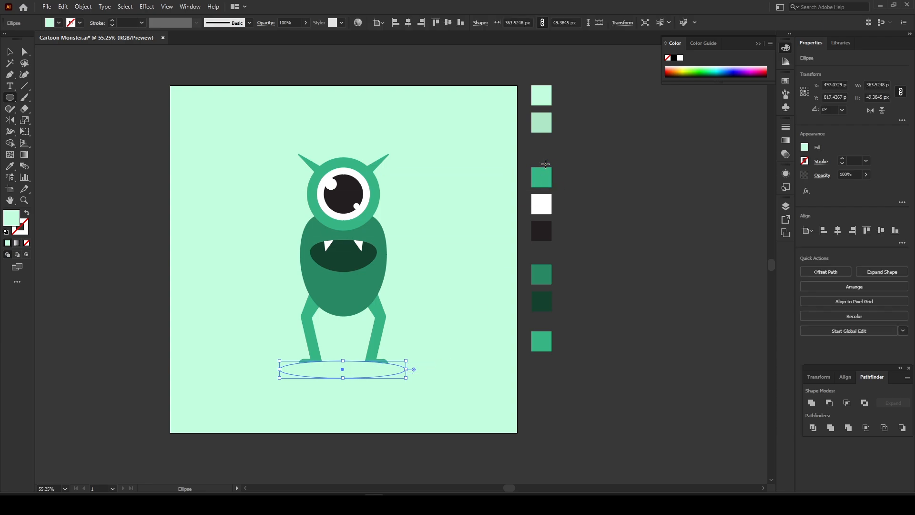
click(15, 168)
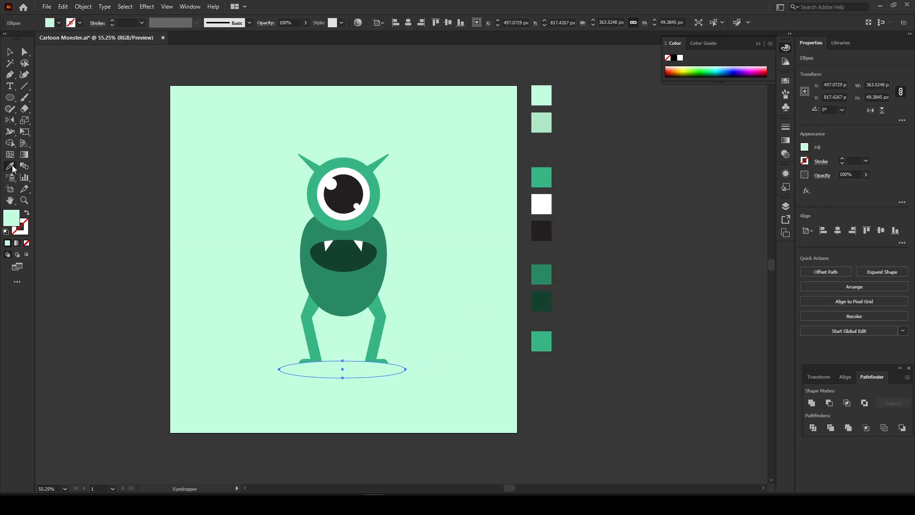
click(543, 126)
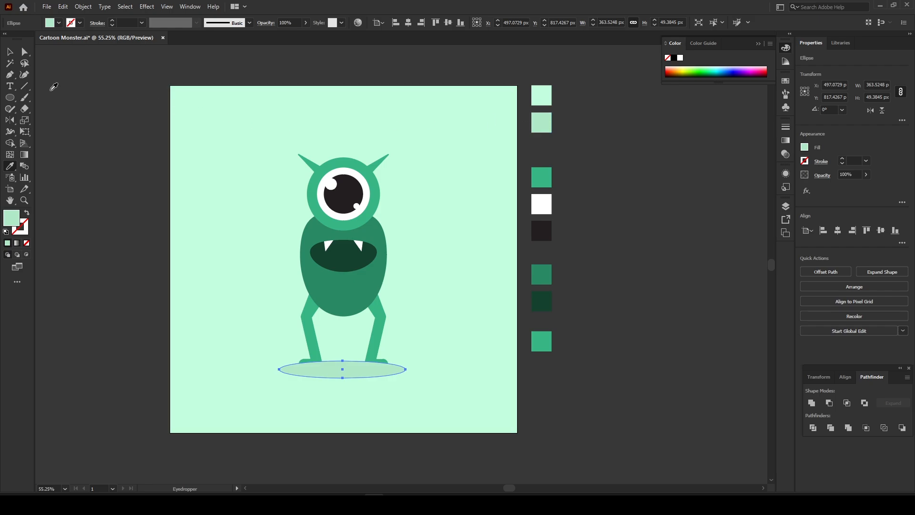
click(10, 51)
click(72, 120)
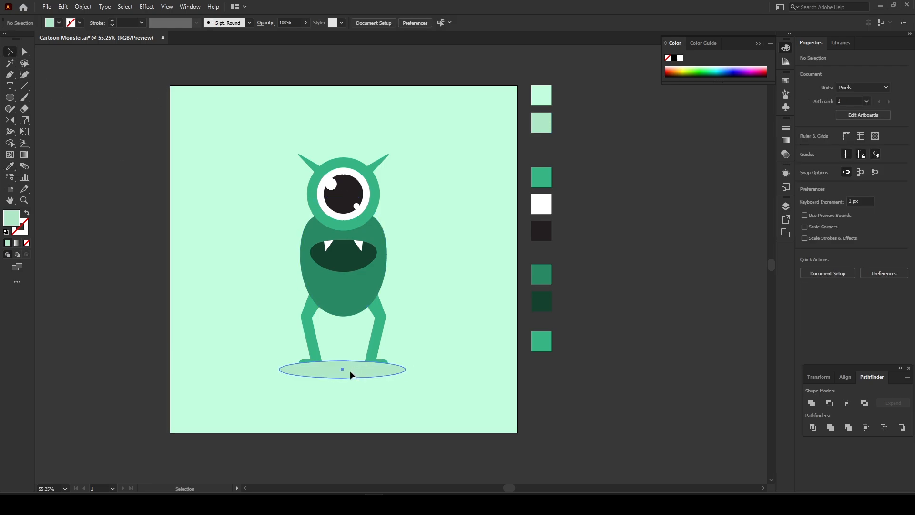
Step: Send the shadow ellipse backward behind the feet and position it centrally under the monster
drag(350, 370, 347, 370)
key(ctrl+bracketleft)
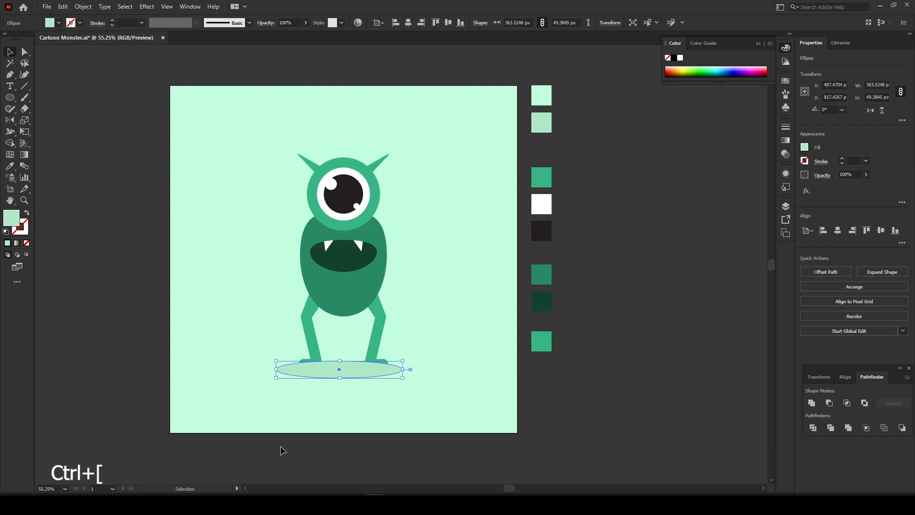
key(ctrl+bracketleft)
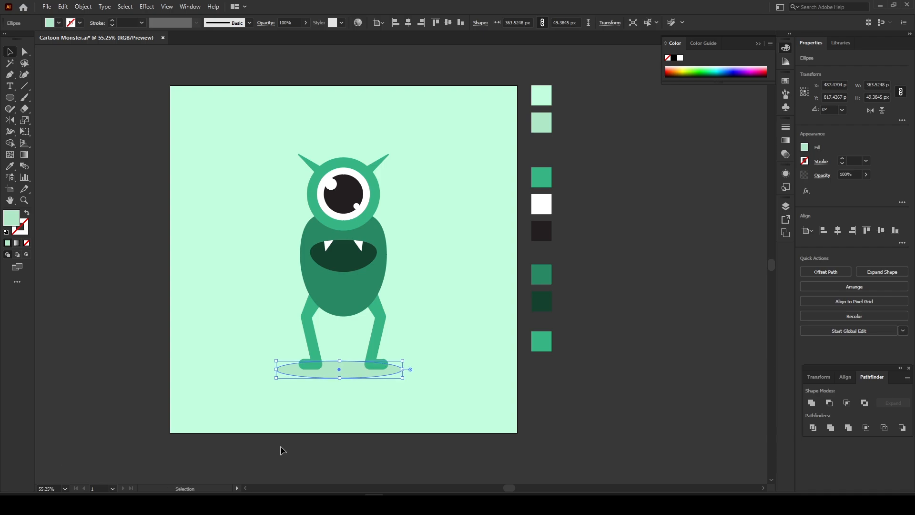
click(557, 417)
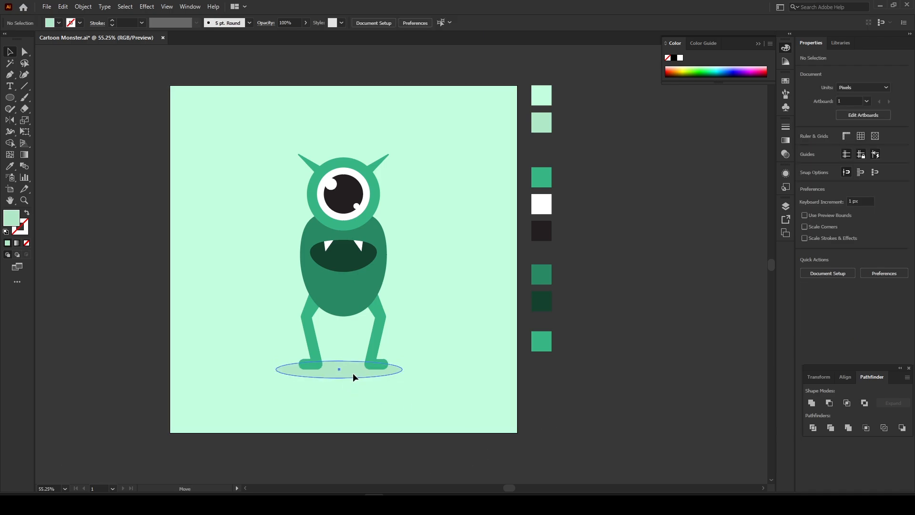
drag(354, 374, 355, 374)
click(548, 386)
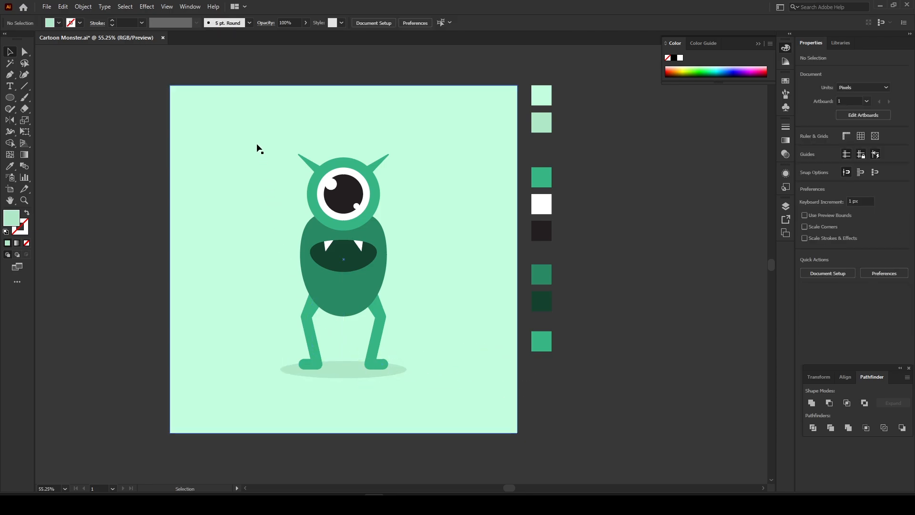
key(z)
drag(297, 222, 378, 249)
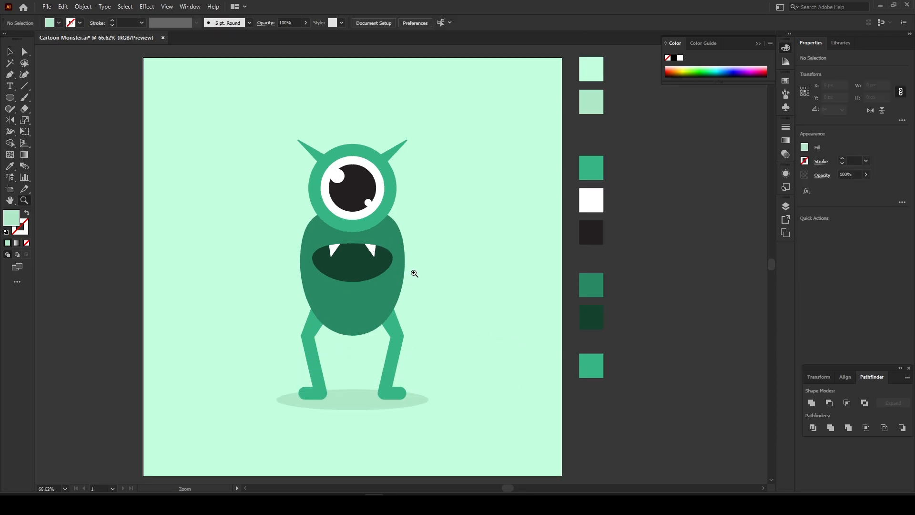
drag(382, 280, 385, 279)
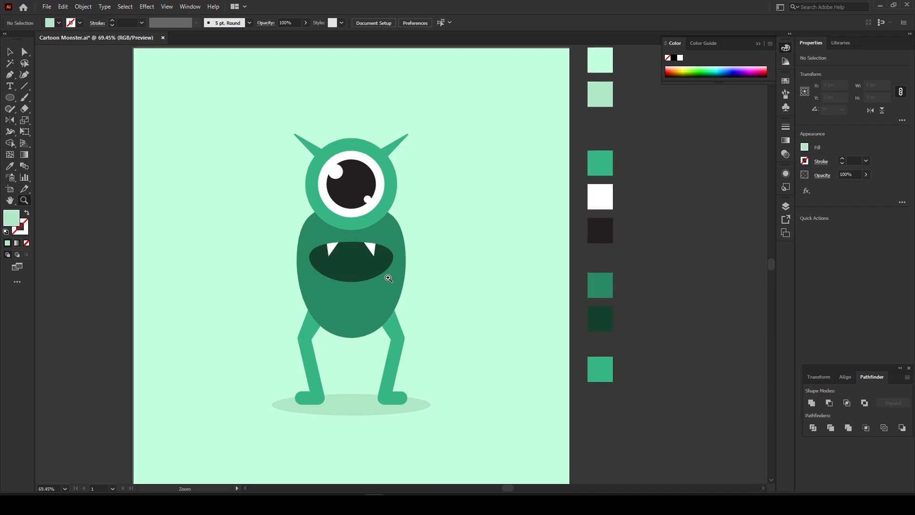
key(v)
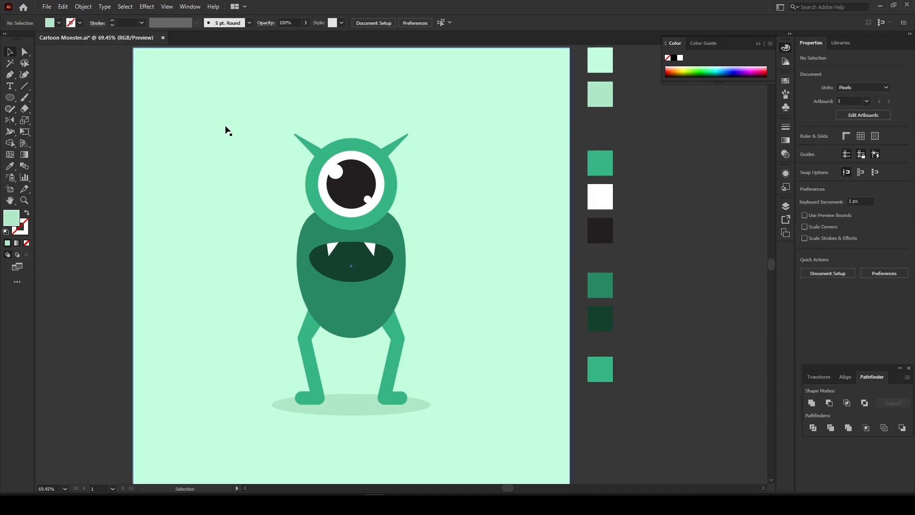